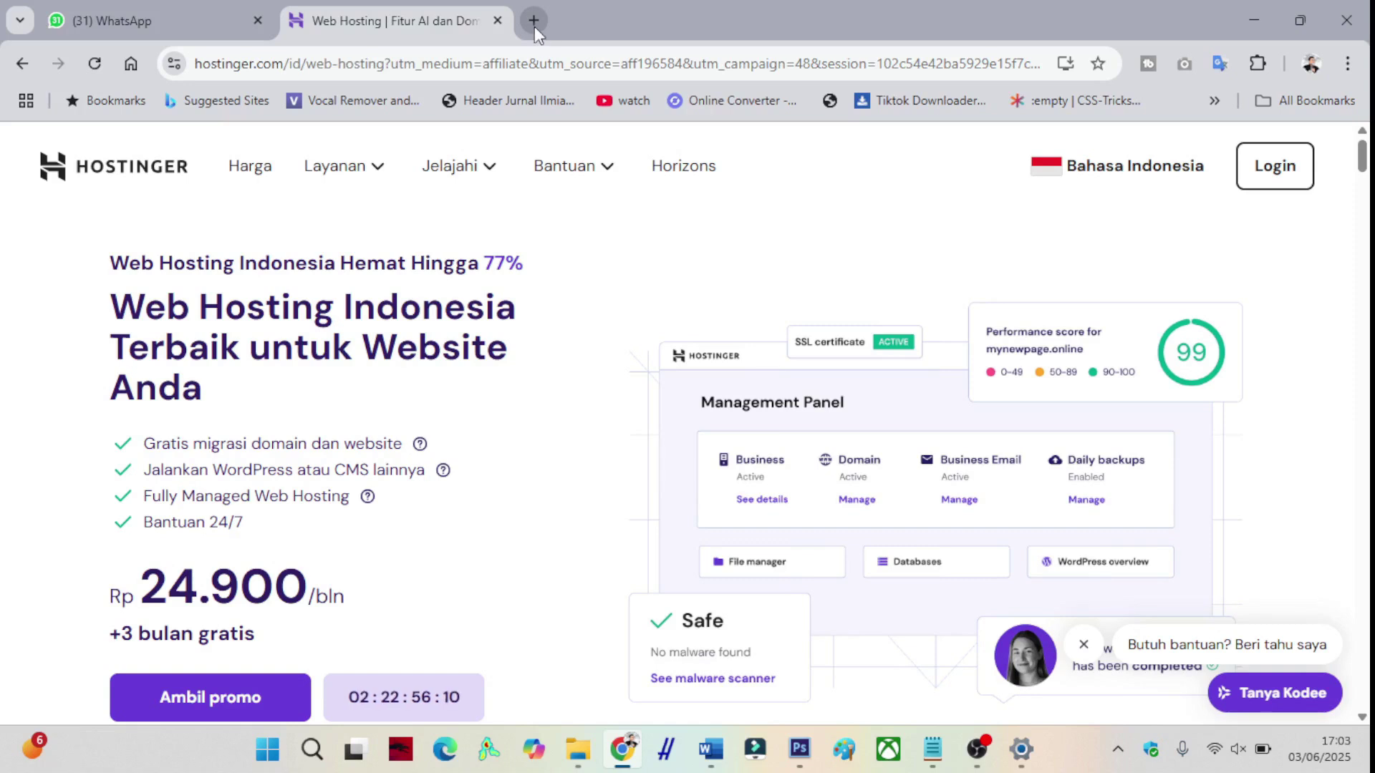
- Open a new empty browser tab beside the Hostinger web hosting page
click(534, 24)
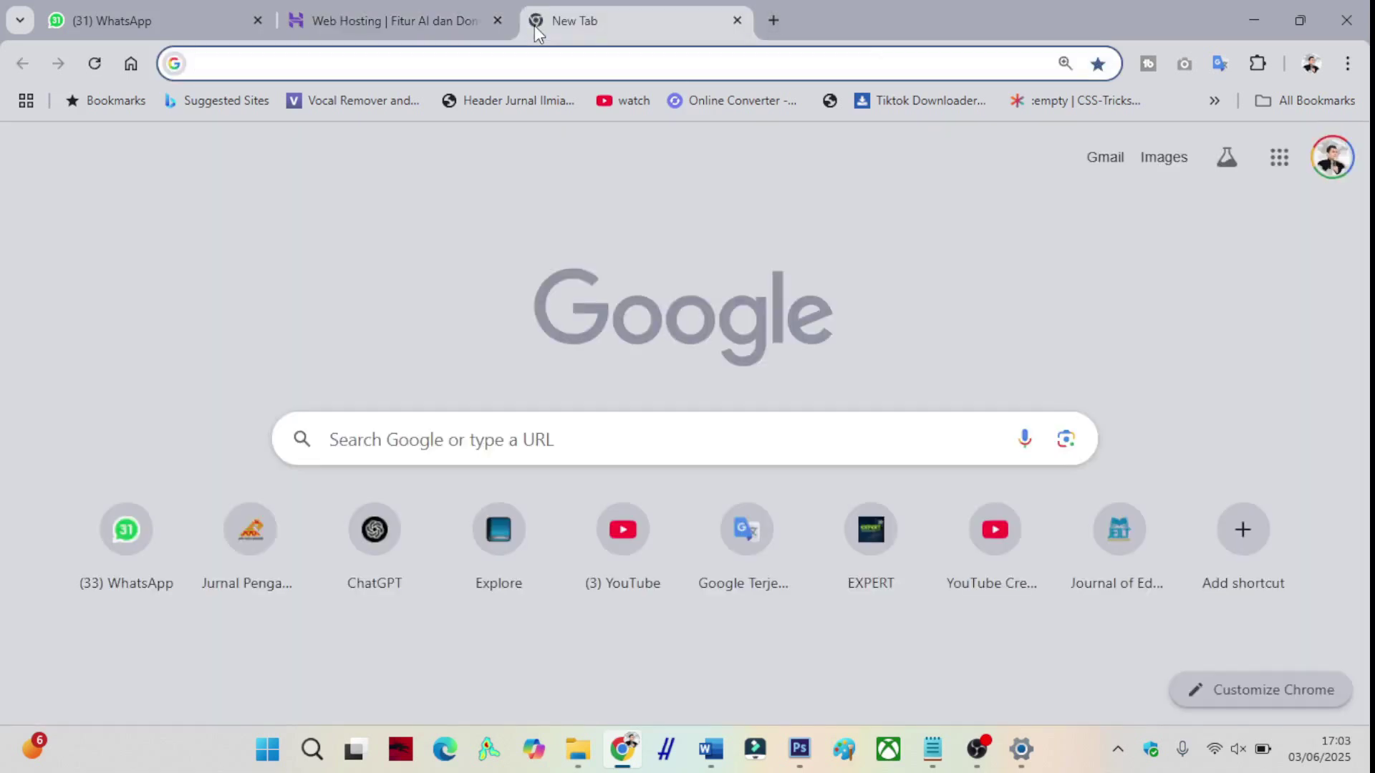
- Load hostg.xyz/SHGII and bring the Single, Premium, Business and Cloud Startup price cards into view
text(https://www.hostg.xyz/SHGII)
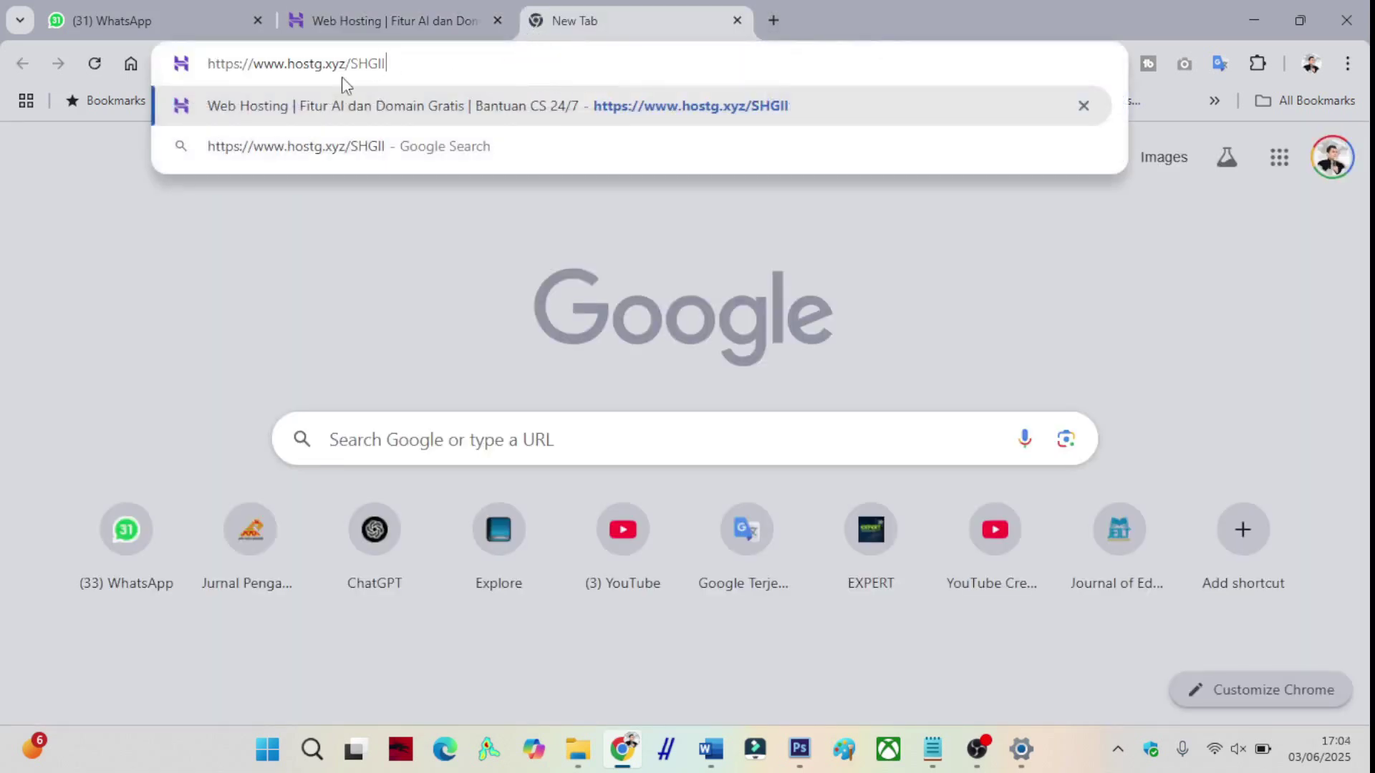
click(270, 100)
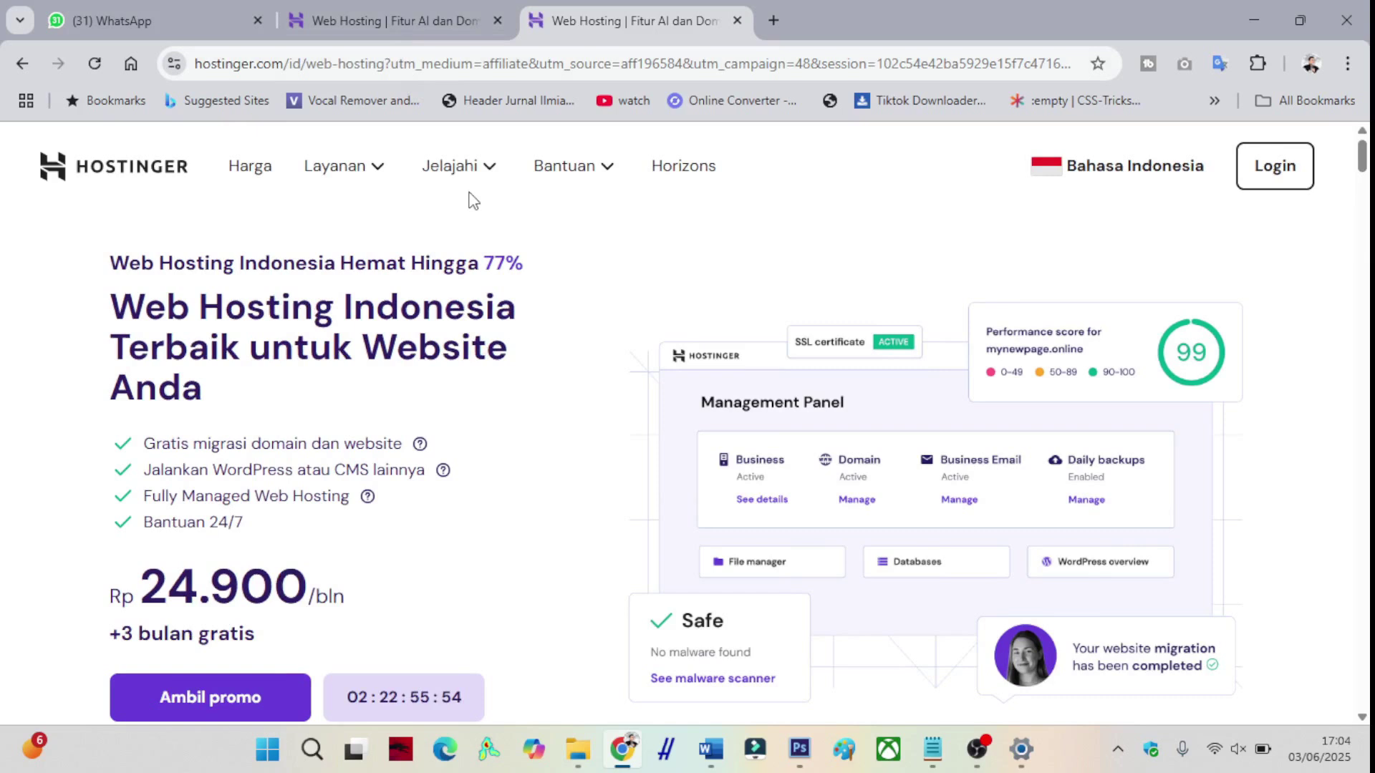
scroll(553, 259, down, 8)
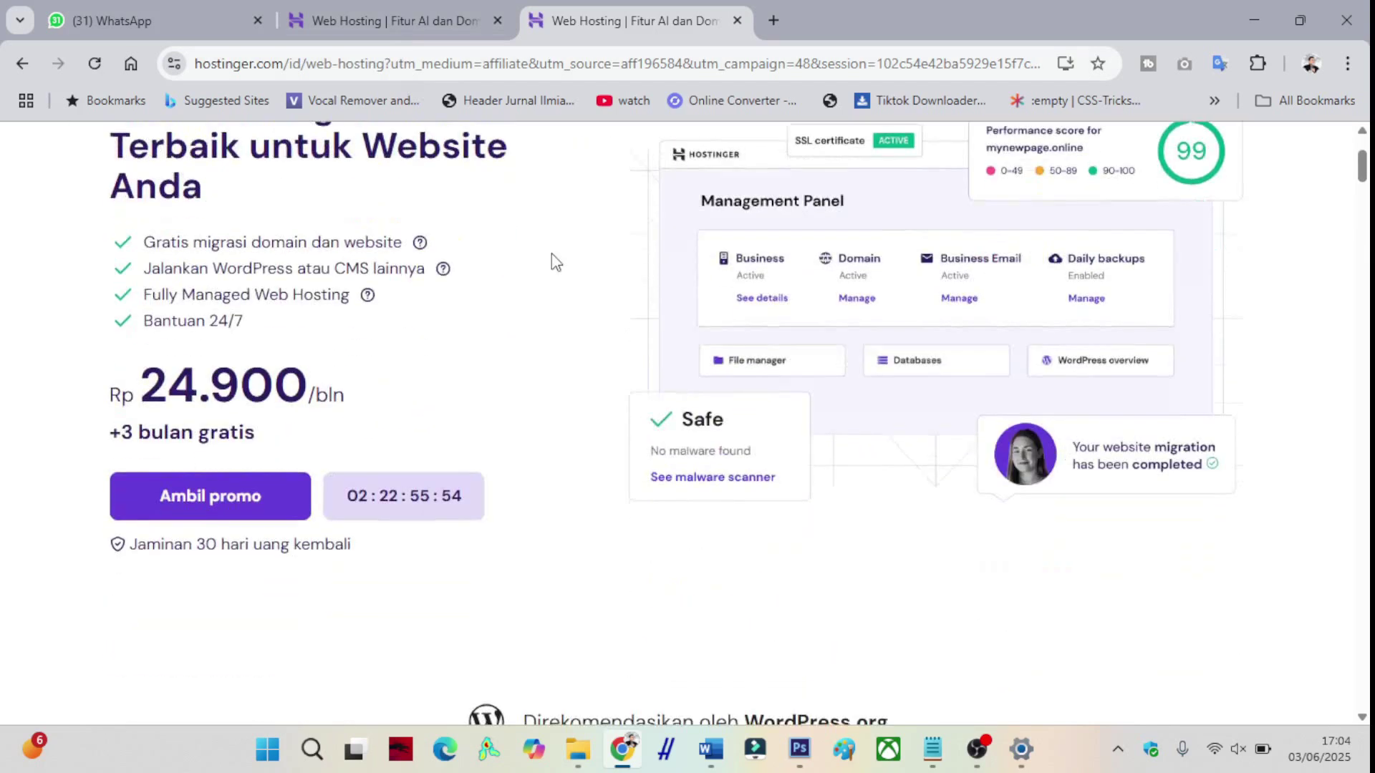
scroll(552, 255, down, 7)
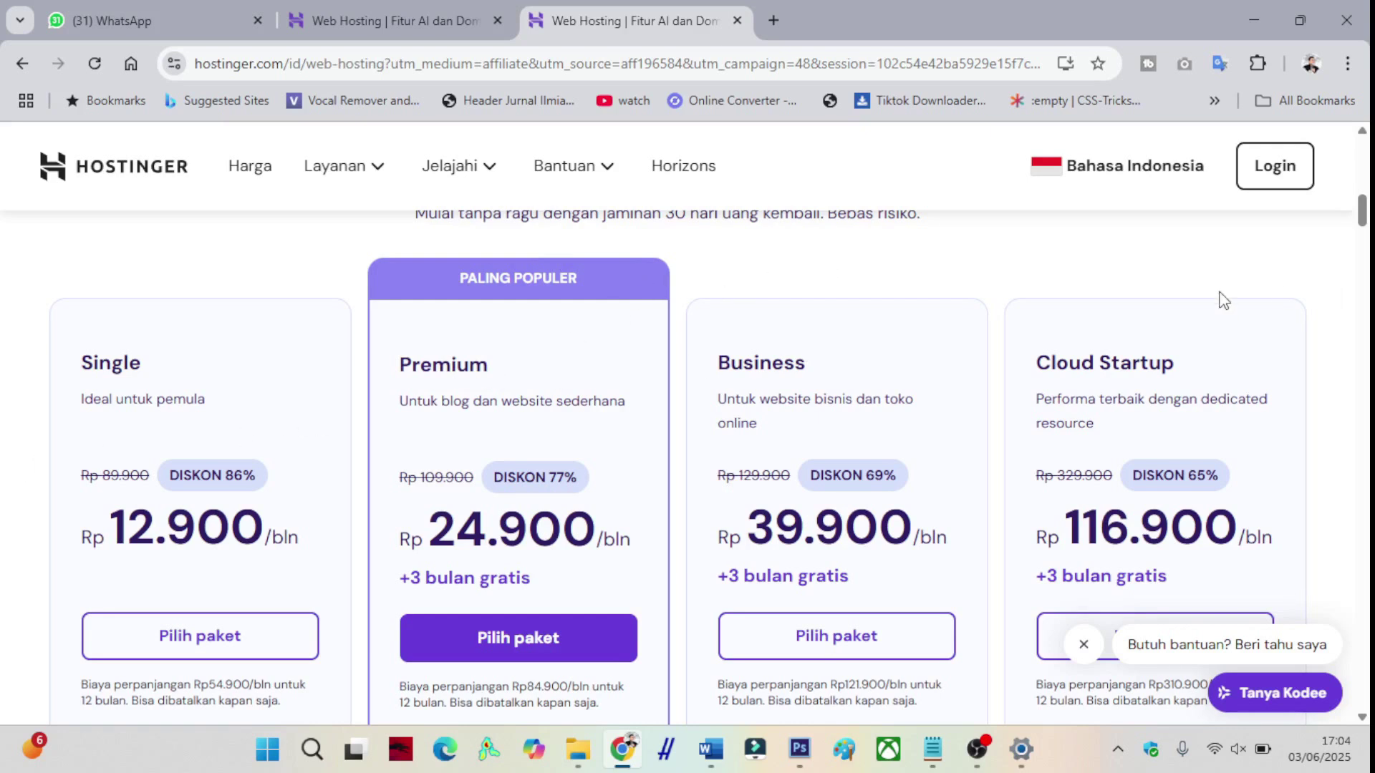
- Compare the plan feature lists, then select Pilih paket on the Business plan
scroll(970, 349, down, 3)
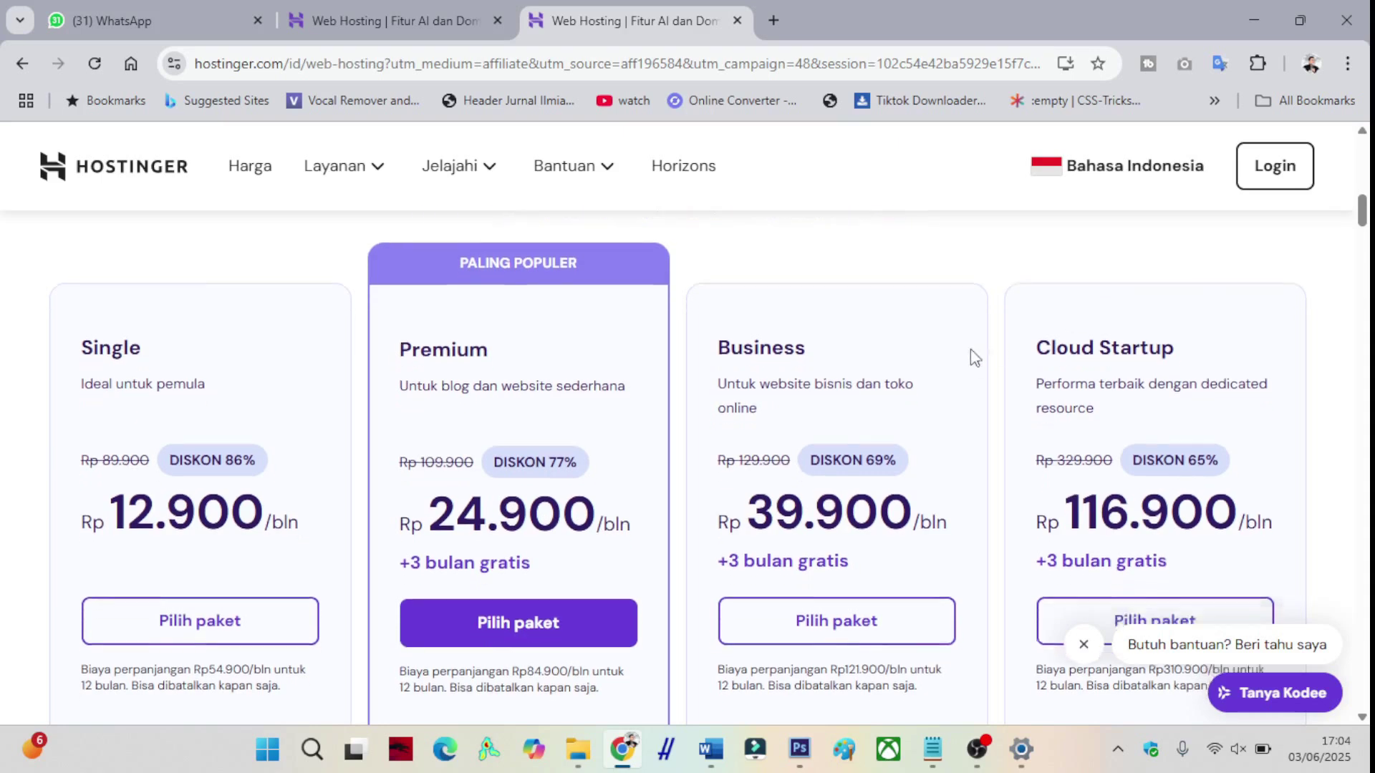
scroll(884, 386, up, 2)
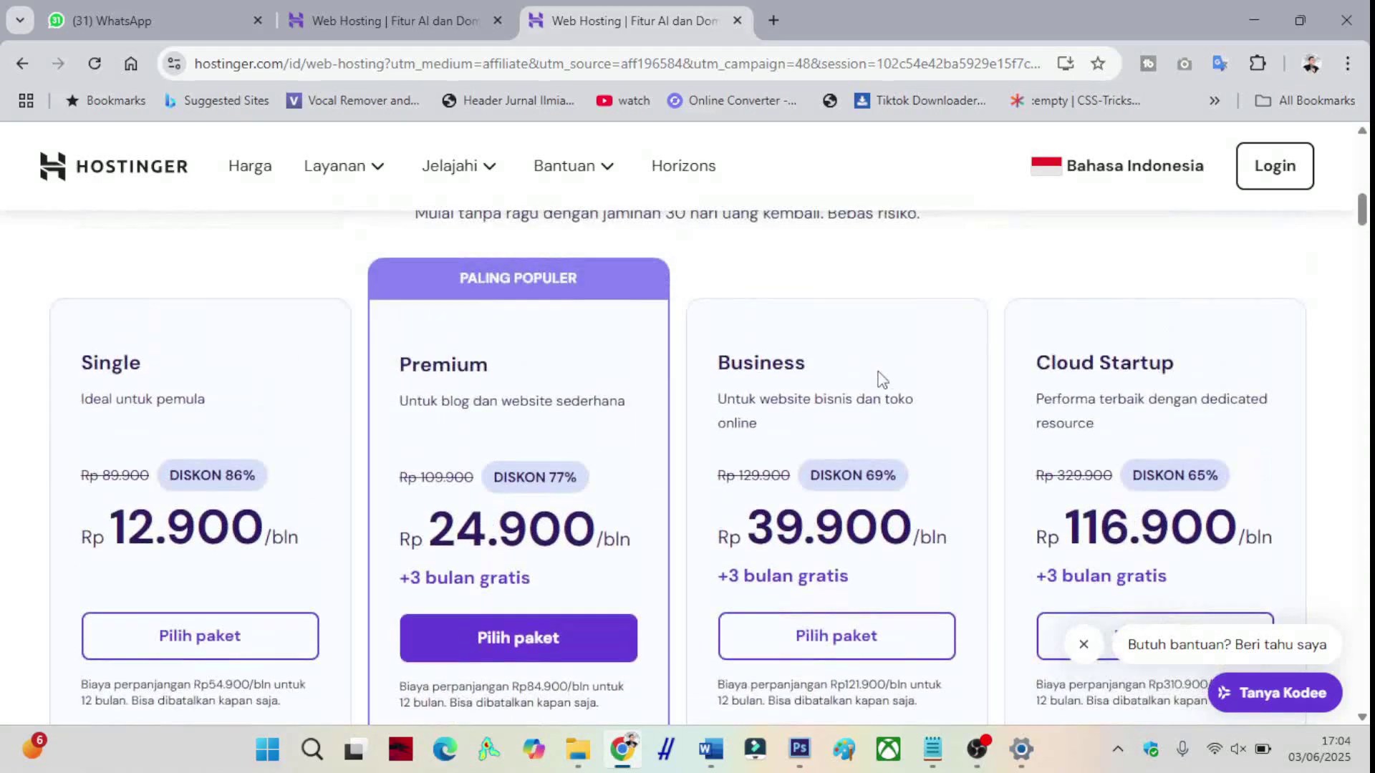
scroll(880, 380, down, 1)
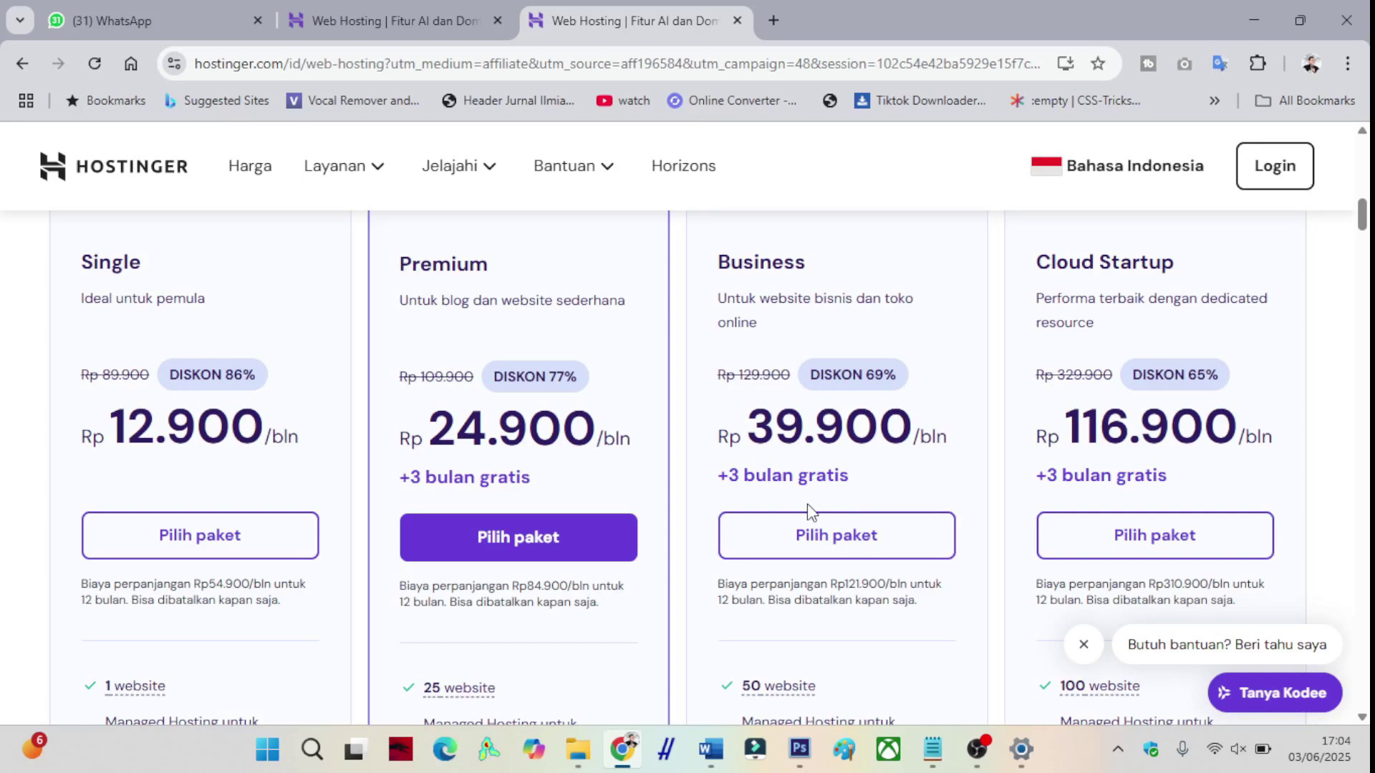
scroll(808, 511, down, 5)
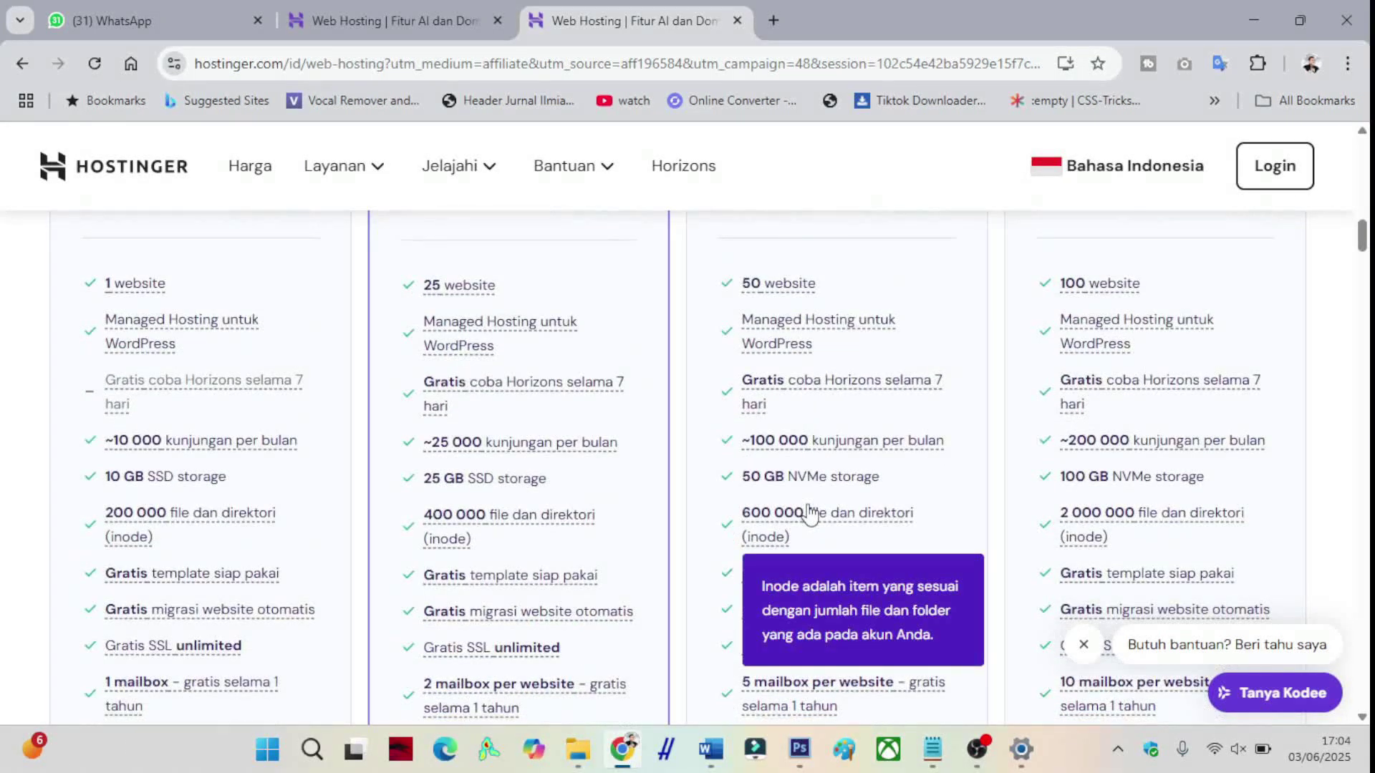
scroll(748, 480, down, 4)
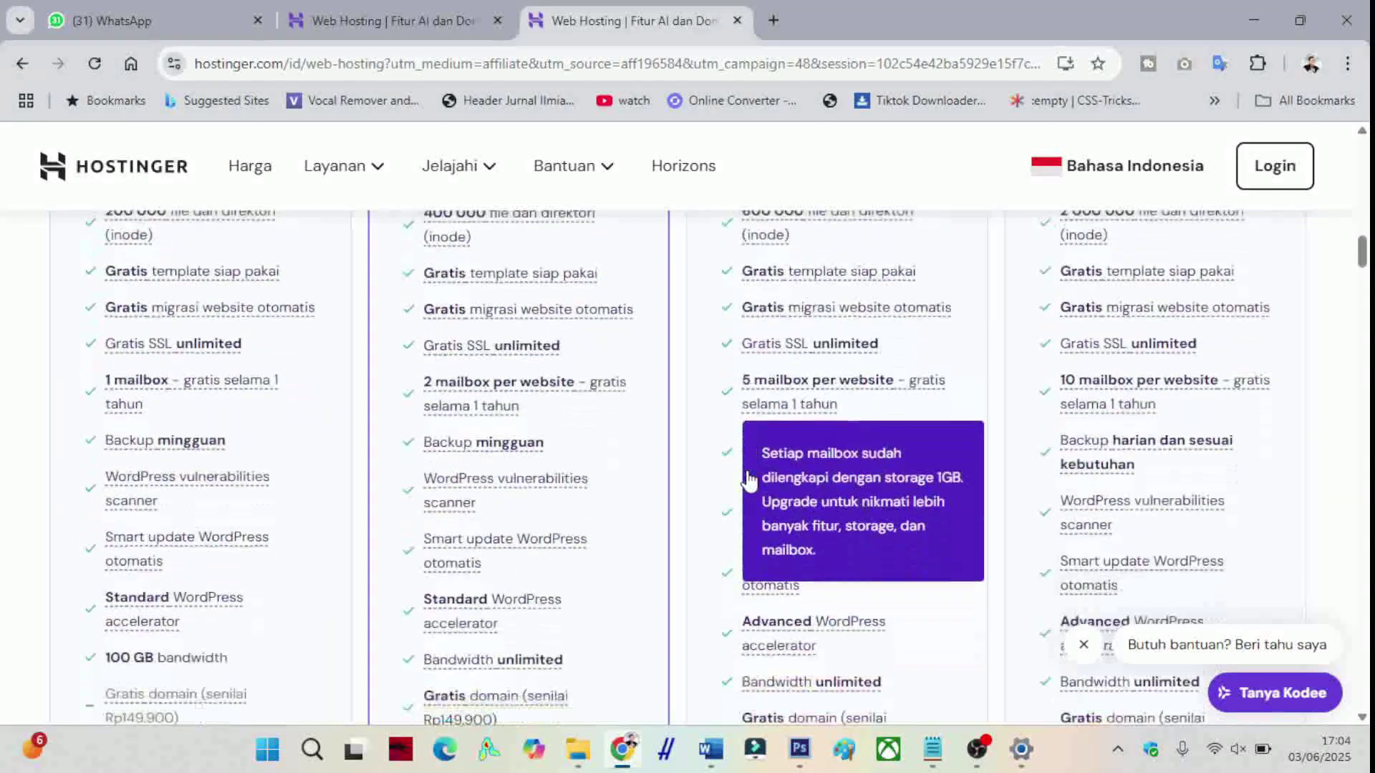
scroll(748, 480, down, 3)
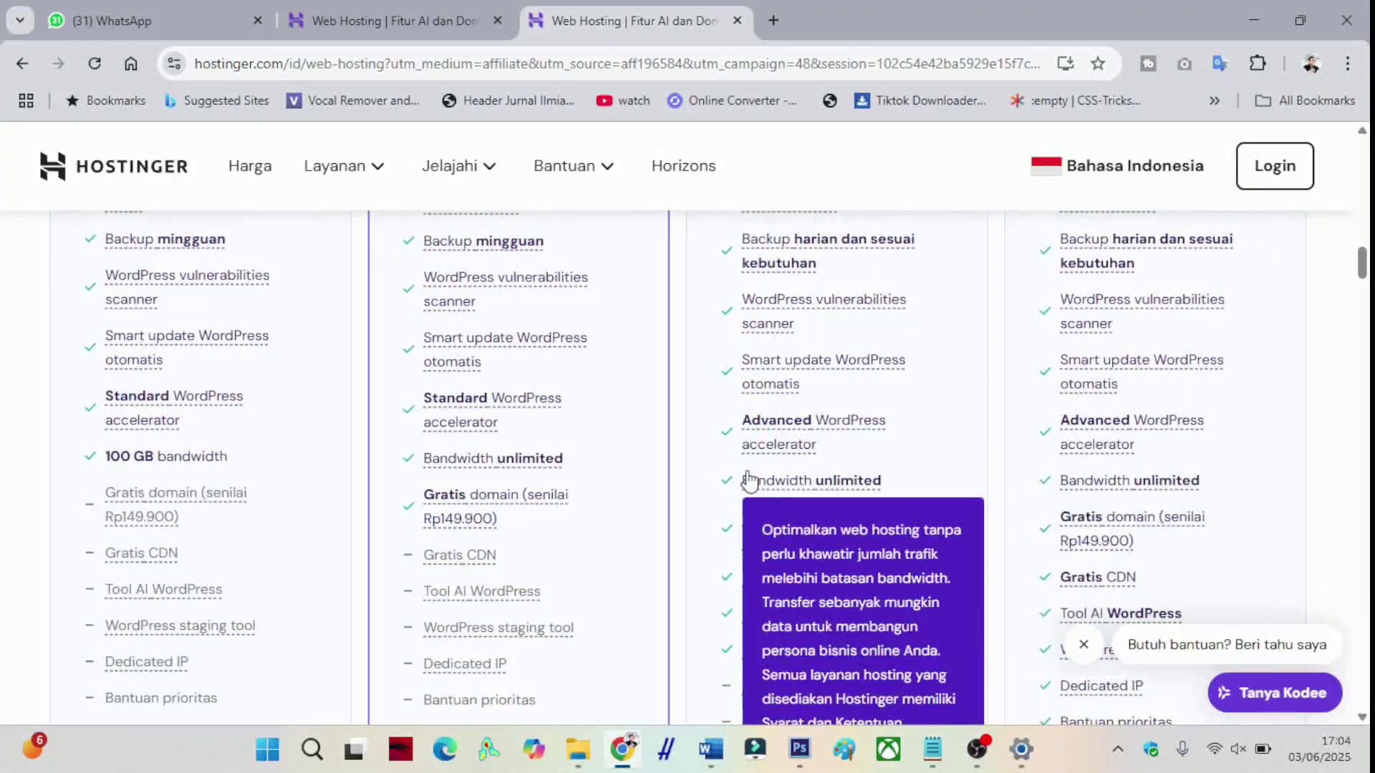
scroll(748, 480, down, 1)
scroll(748, 477, up, 4)
scroll(744, 462, up, 9)
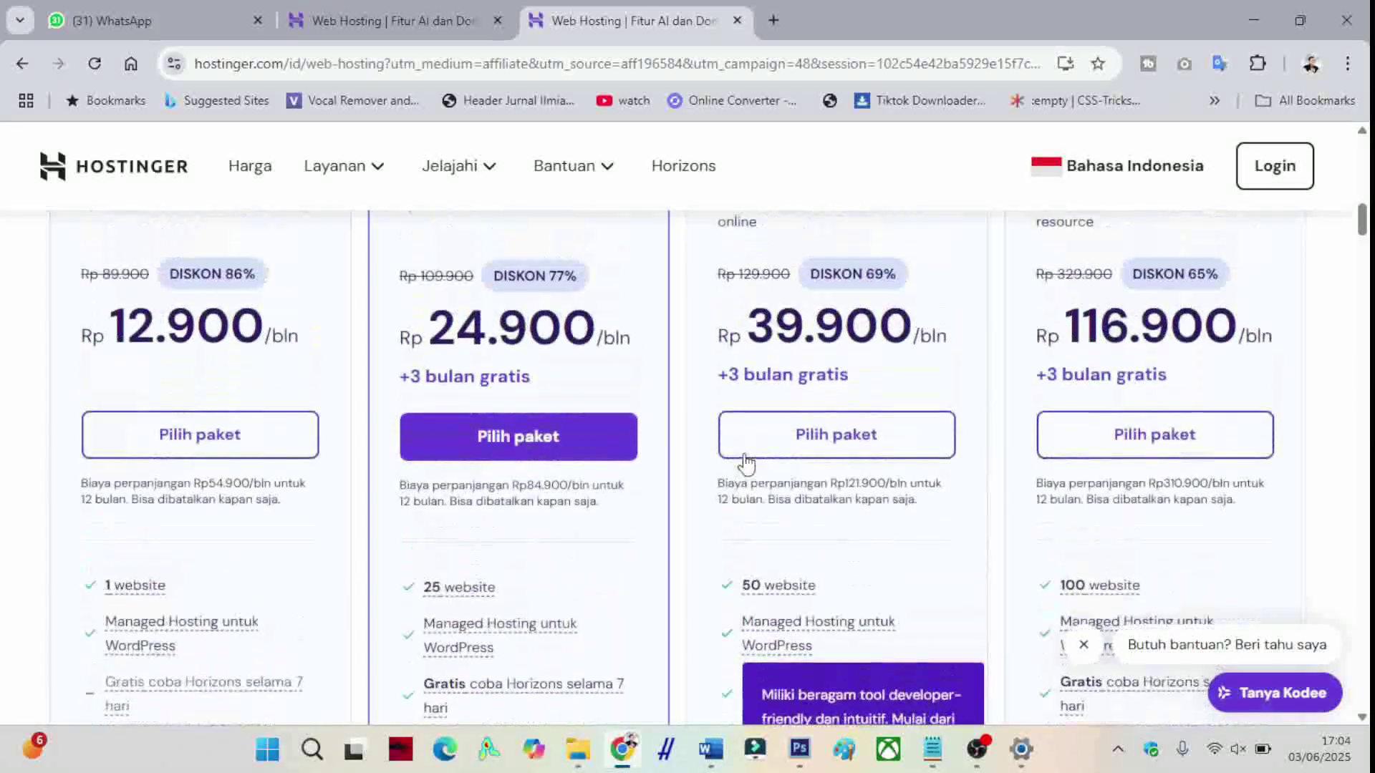
scroll(745, 462, up, 3)
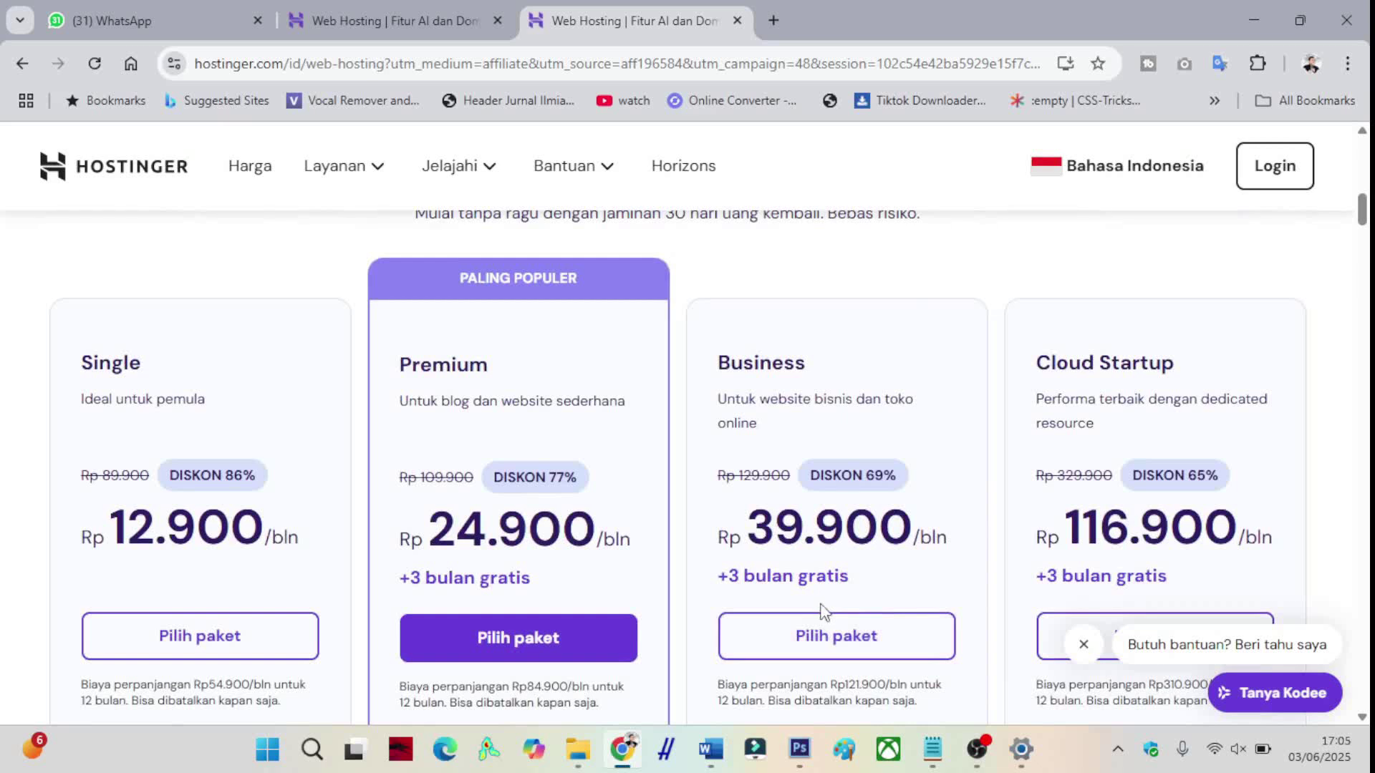
click(811, 637)
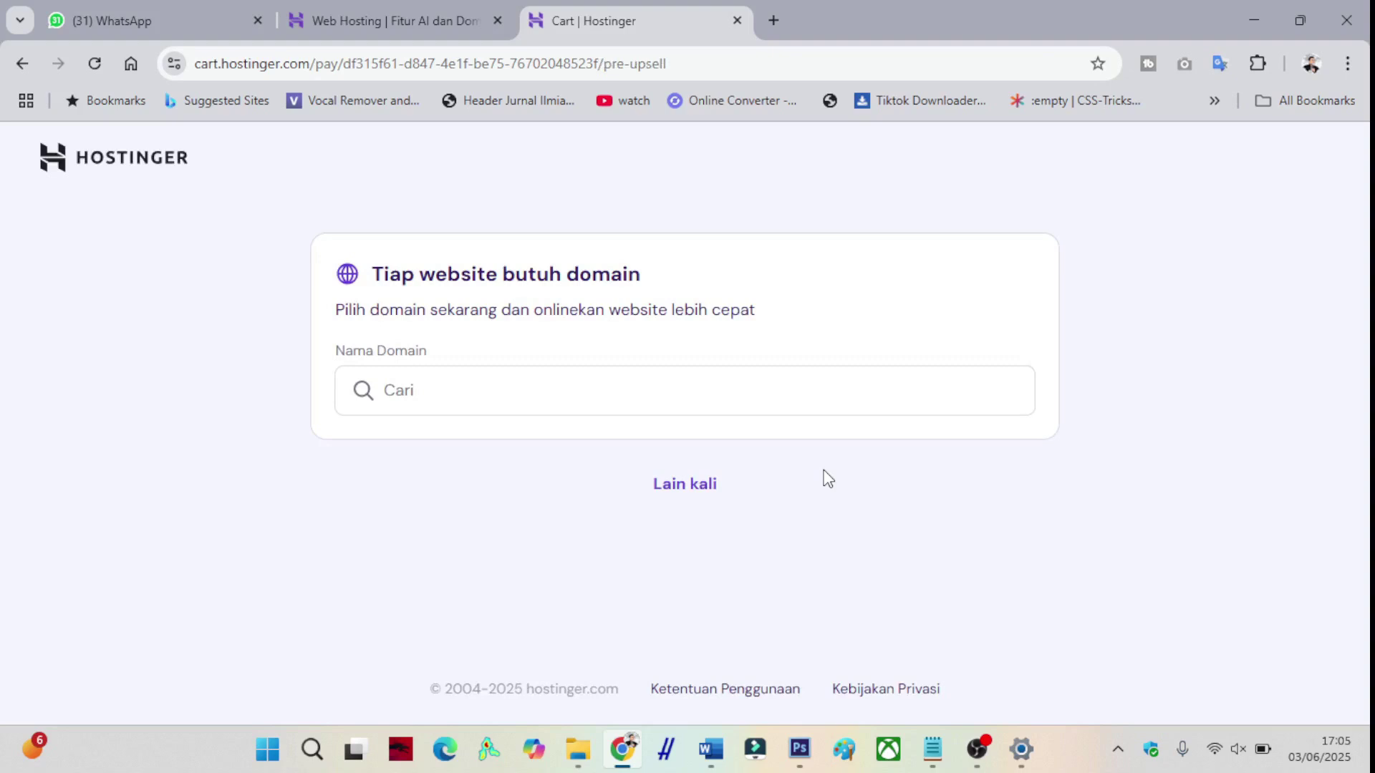
- Search domain names such as cvdigital and robby.com, then skip domain selection with Lain kali
click(466, 395)
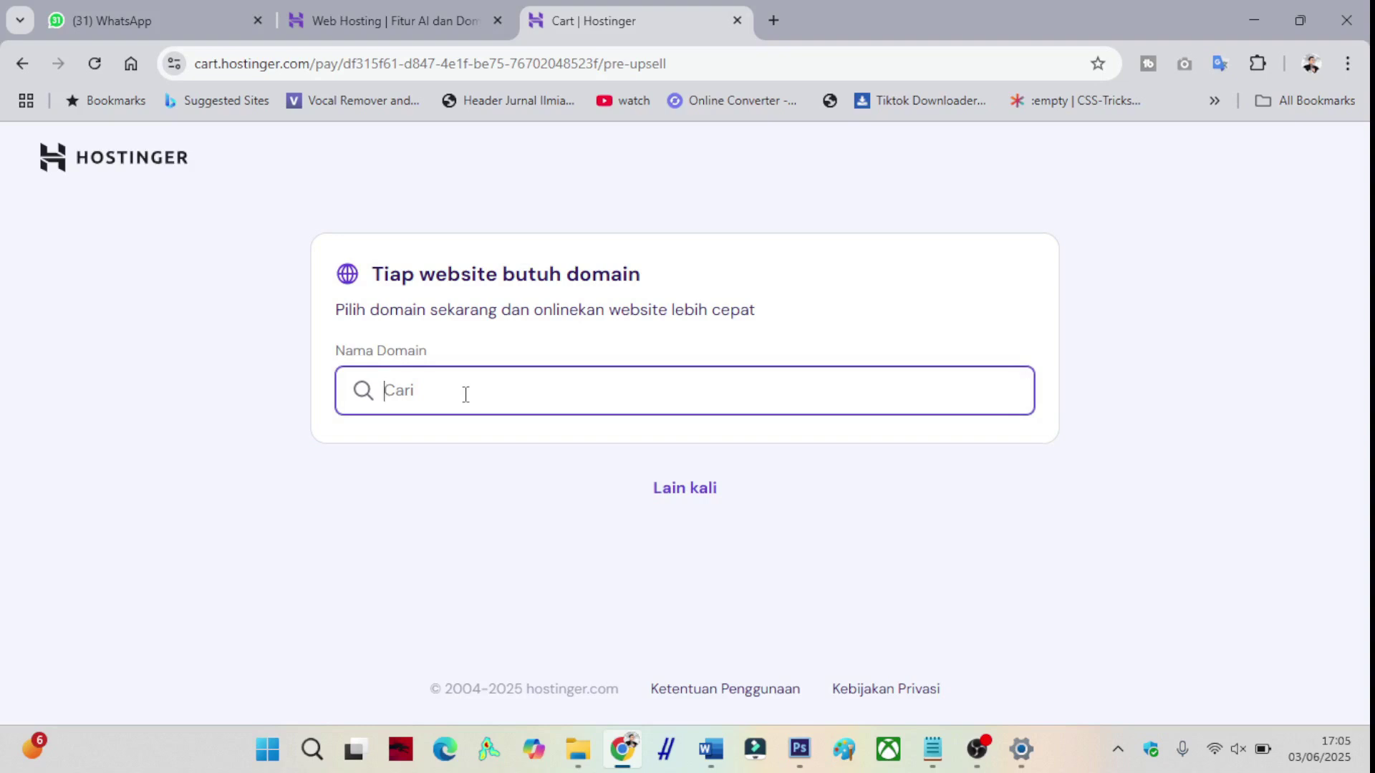
text(rye)
scroll(466, 395, down, 2)
text(skripsi)
key(BackSpace)
key(BackSpace)
key(BackSpace)
key(BackSpace)
key(BackSpace)
key(BackSpace)
key(BackSpace)
key(BackSpace)
key(BackSpace)
key(BackSpace)
text(cvdigital)
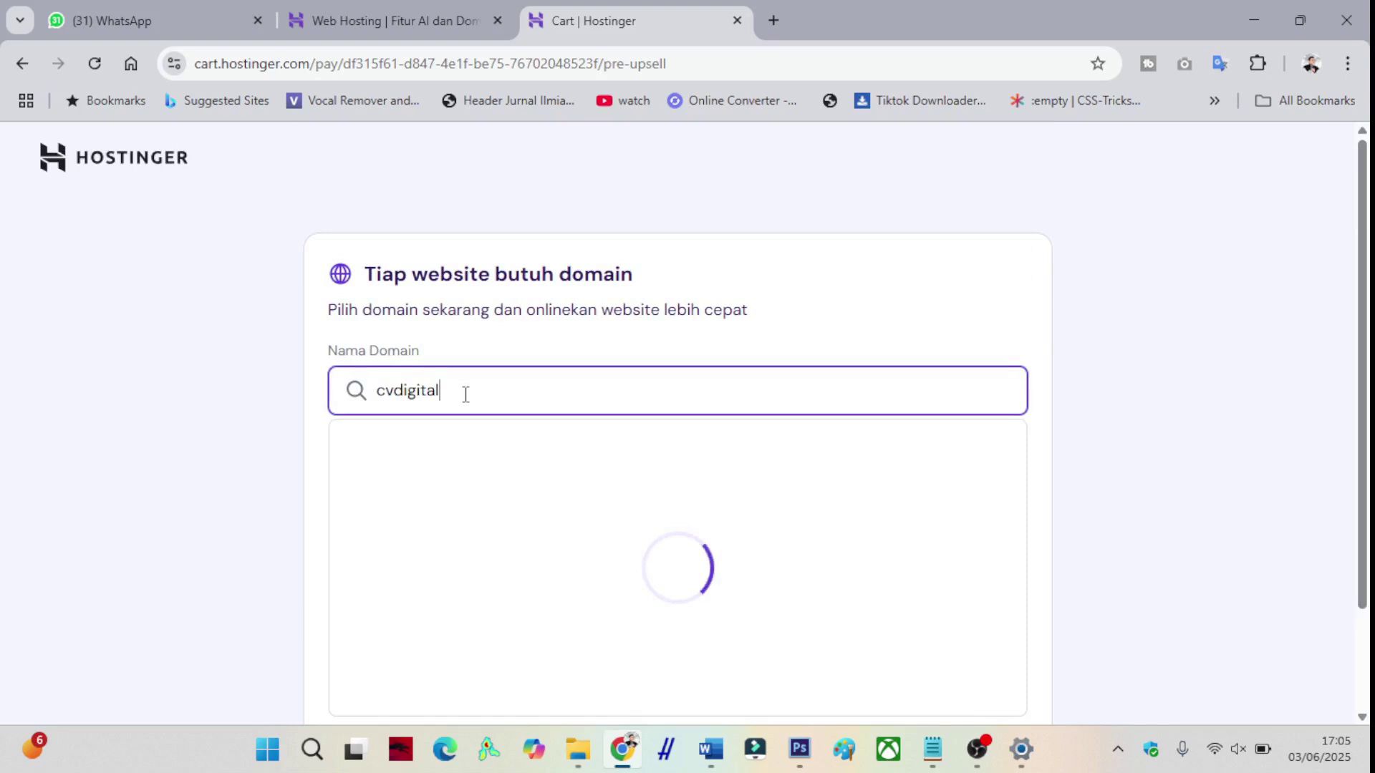
scroll(466, 394, down, 2)
text(robby.com)
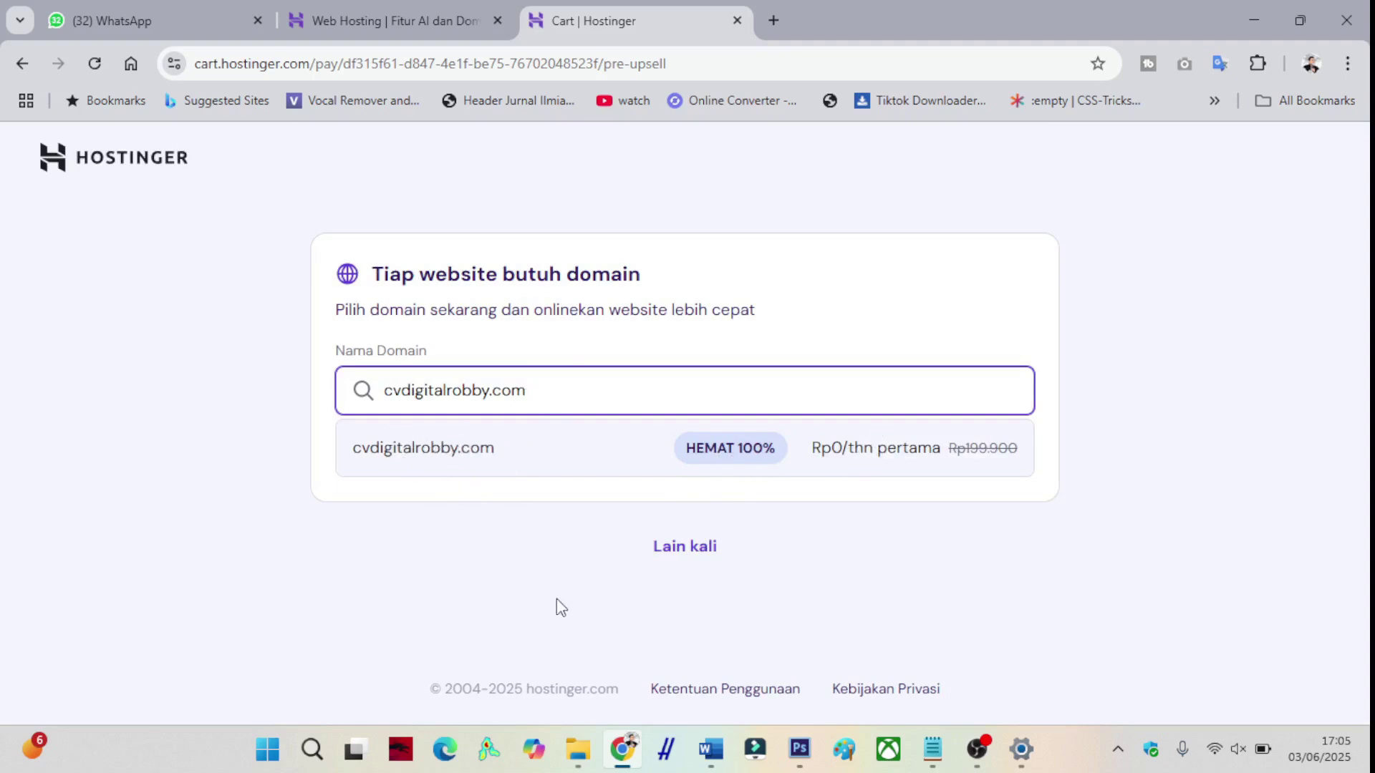
click(668, 552)
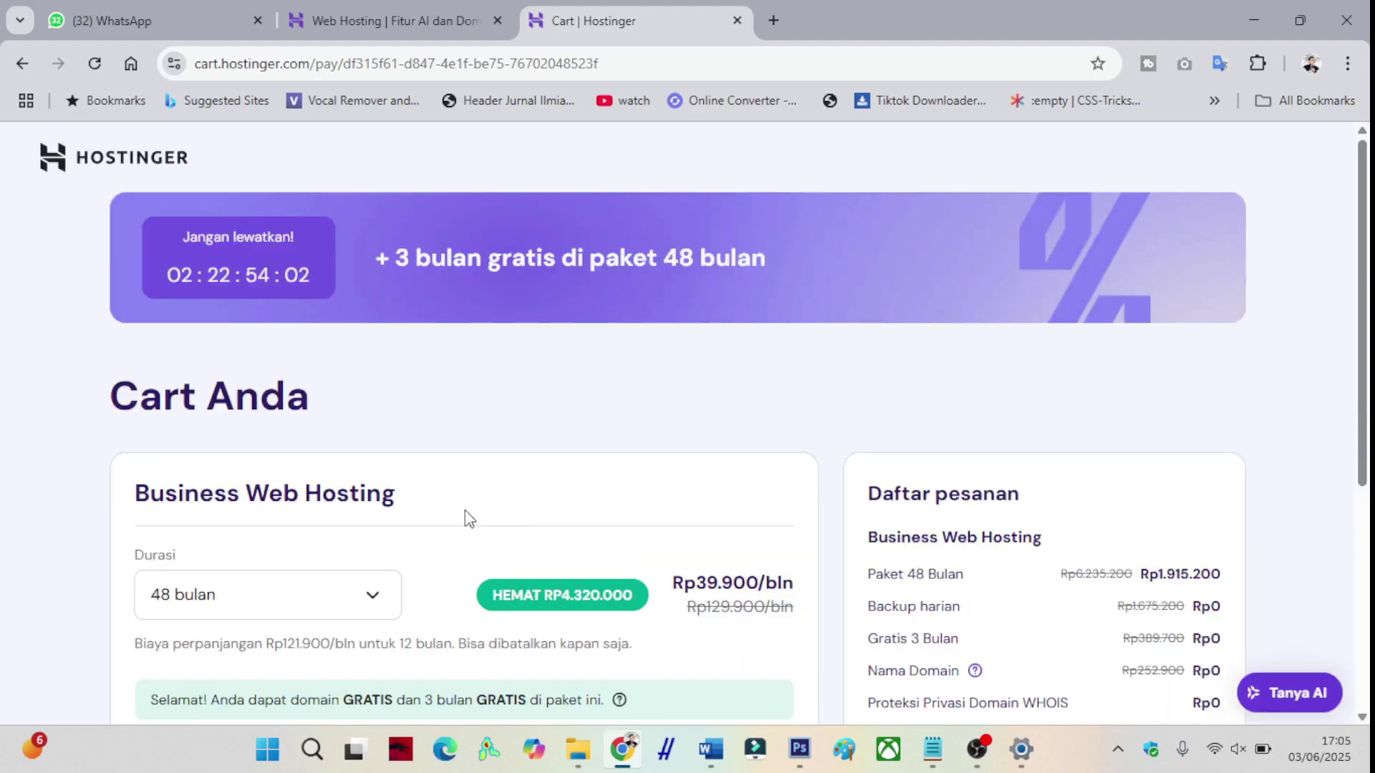
- Set the Business Web Hosting duration to 12 bulan, making the subtotal Rp718.800
scroll(465, 512, down, 1)
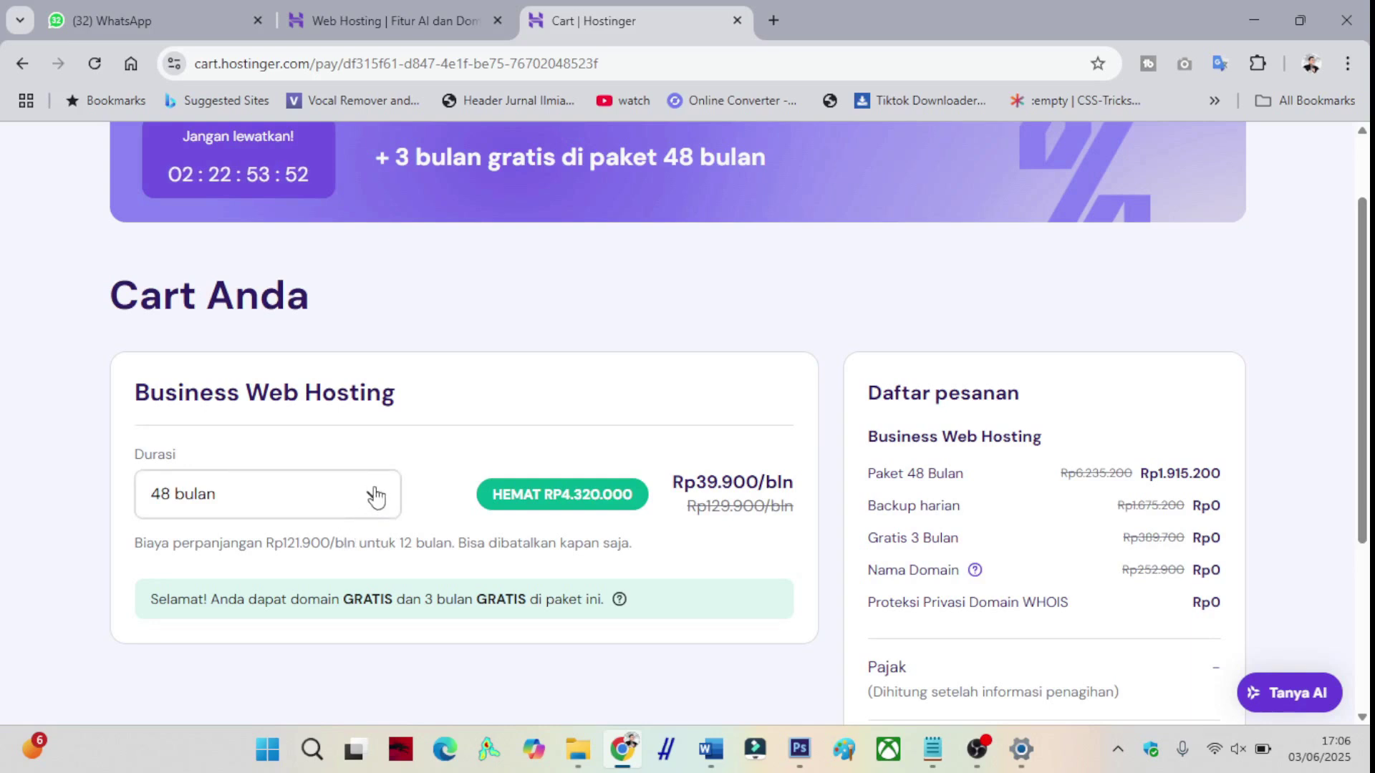
click(376, 495)
click(239, 612)
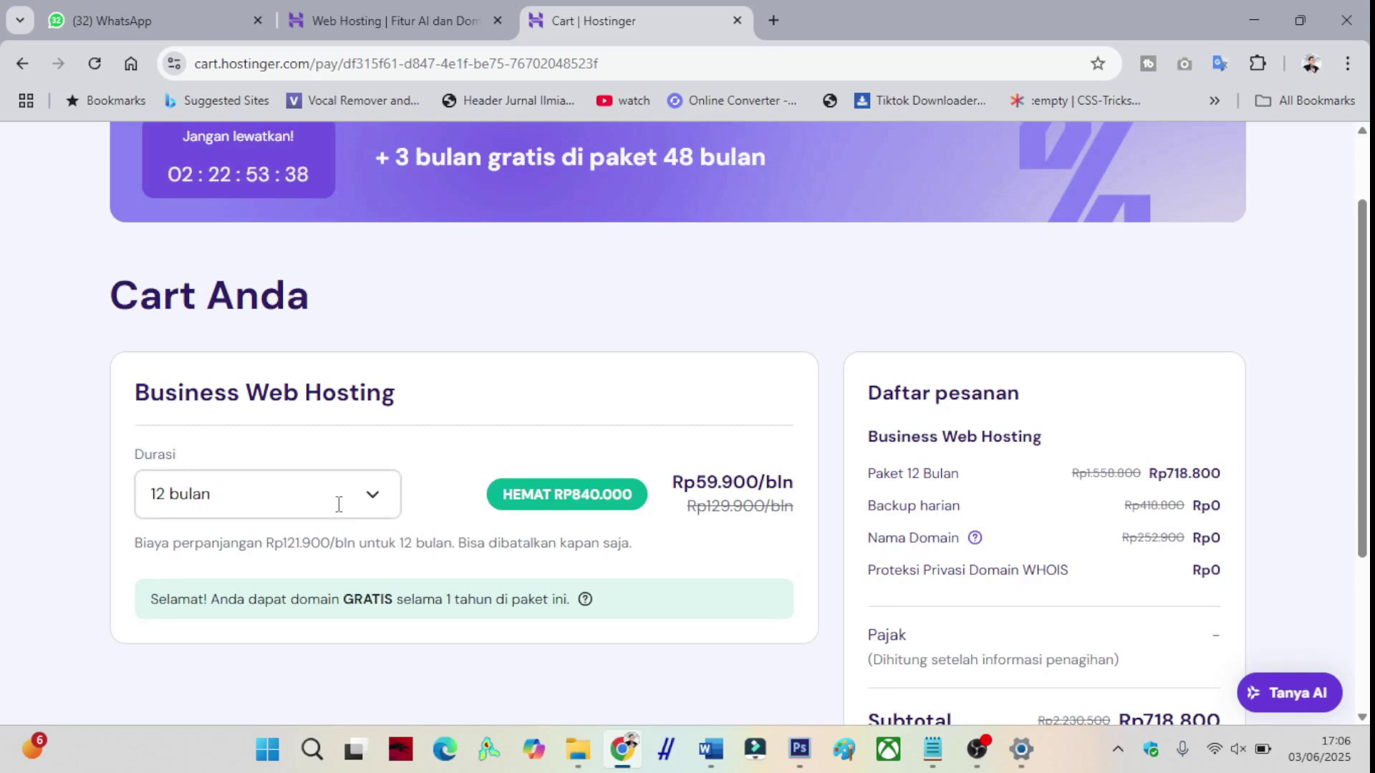
- Reveal the coupon code field via Punya Kode Kupon? and place the cursor in it
scroll(339, 504, down, 1)
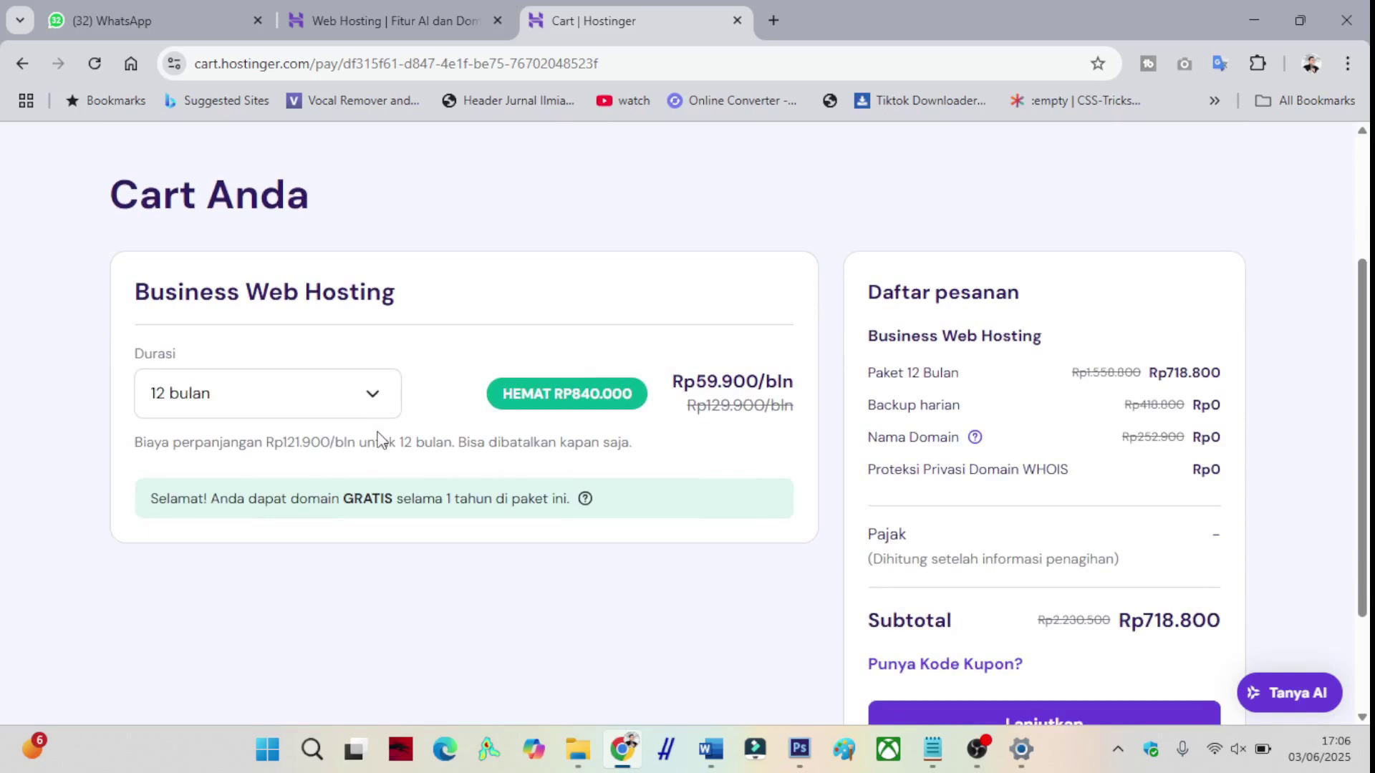
scroll(377, 438, down, 1)
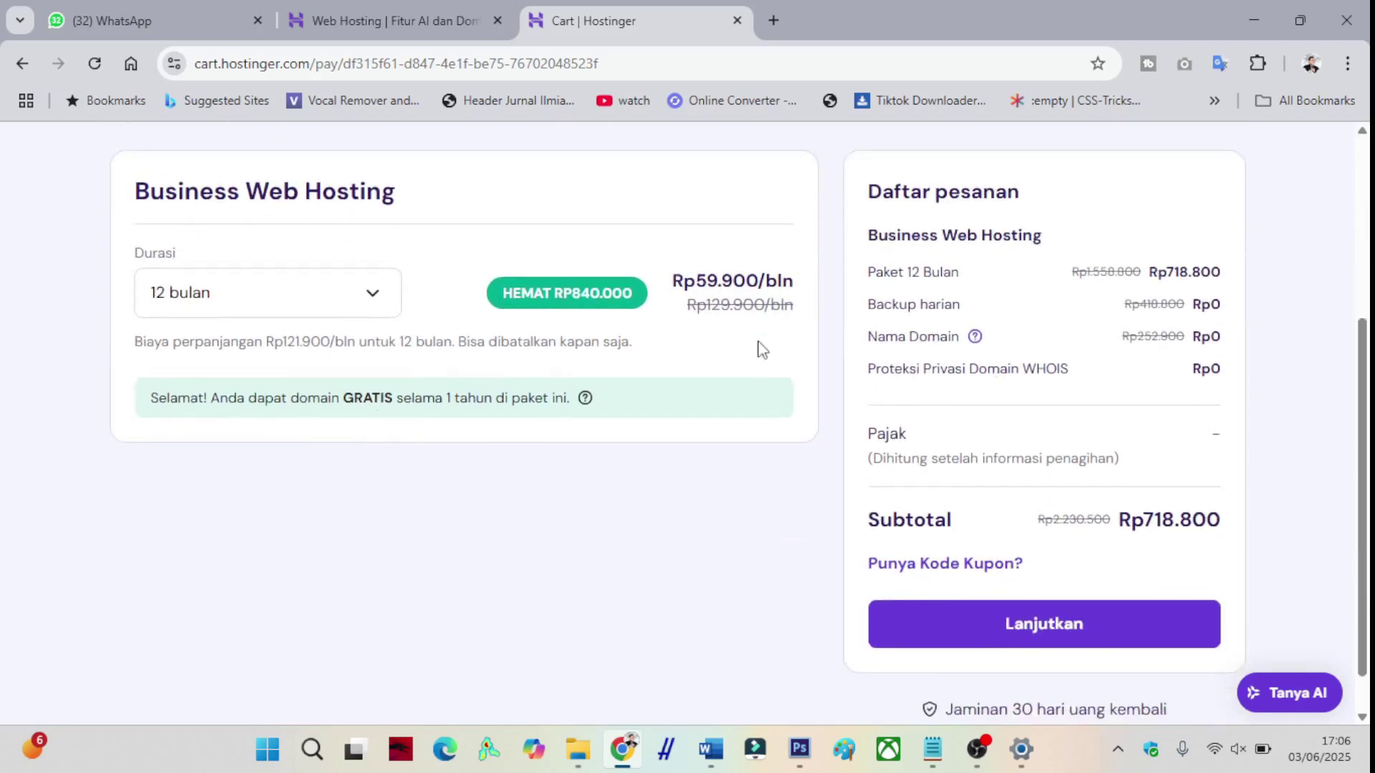
click(939, 577)
click(947, 649)
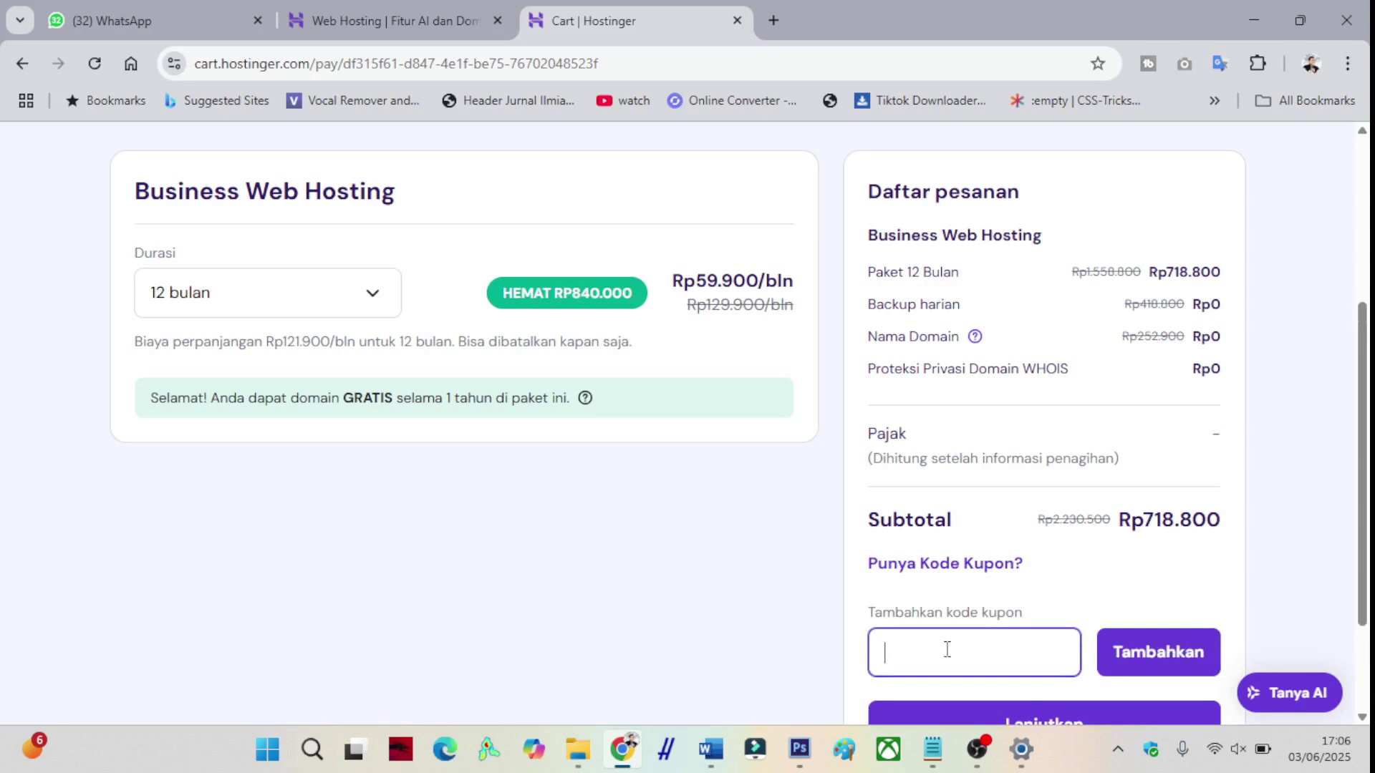
- Apply coupon ROBBYHST for 10% off, bringing the subtotal to Rp646.920
text(ROBBYHST)
click(1174, 670)
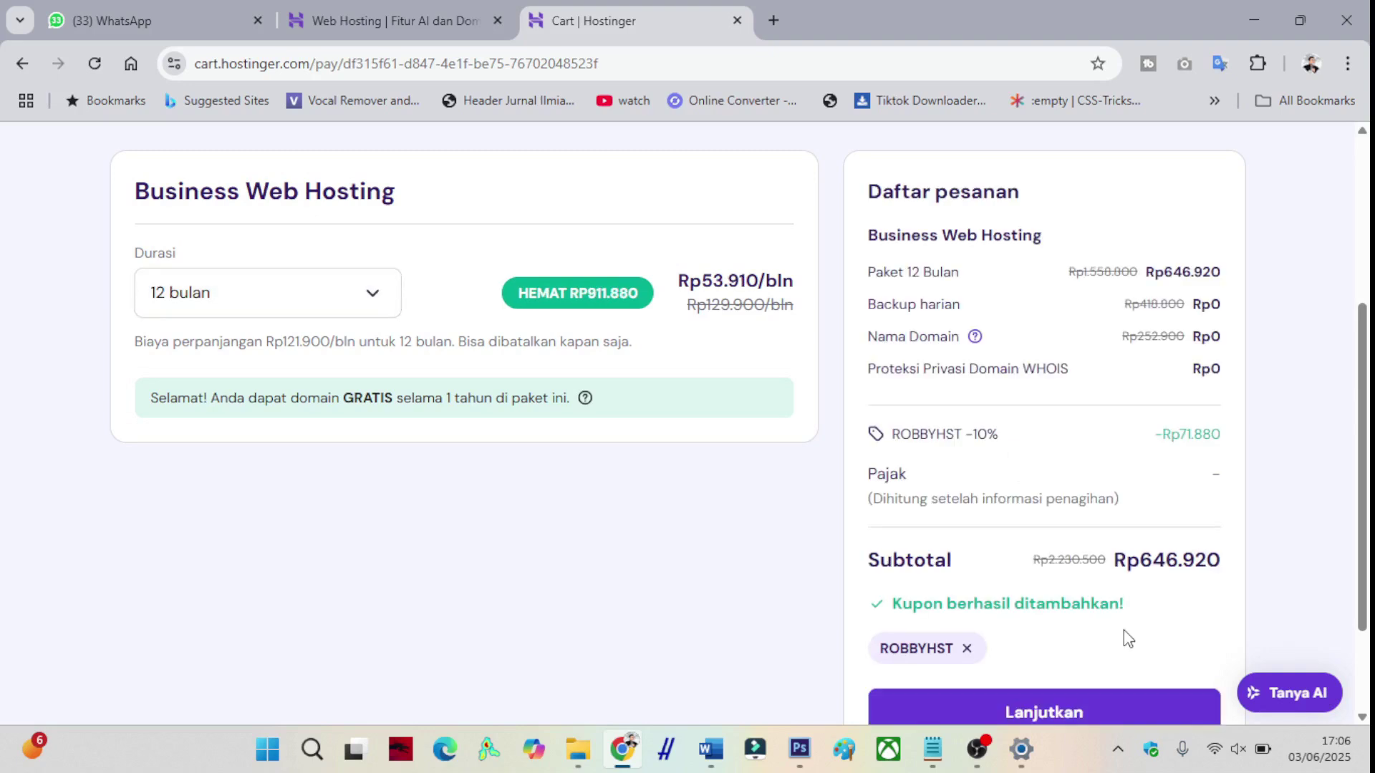
scroll(1103, 630, down, 2)
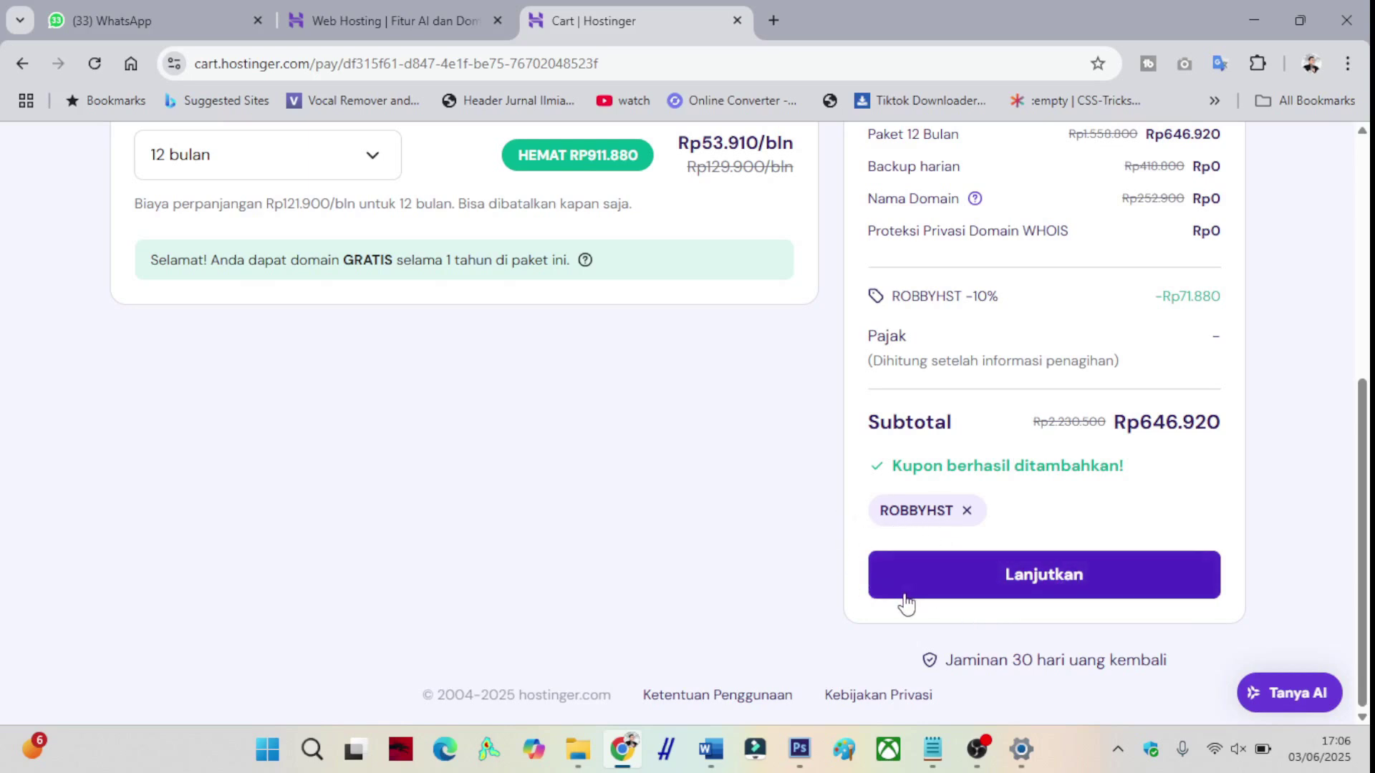
- Continue to checkout and replace the autofilled e-mail with the new account's e-mail address
click(991, 587)
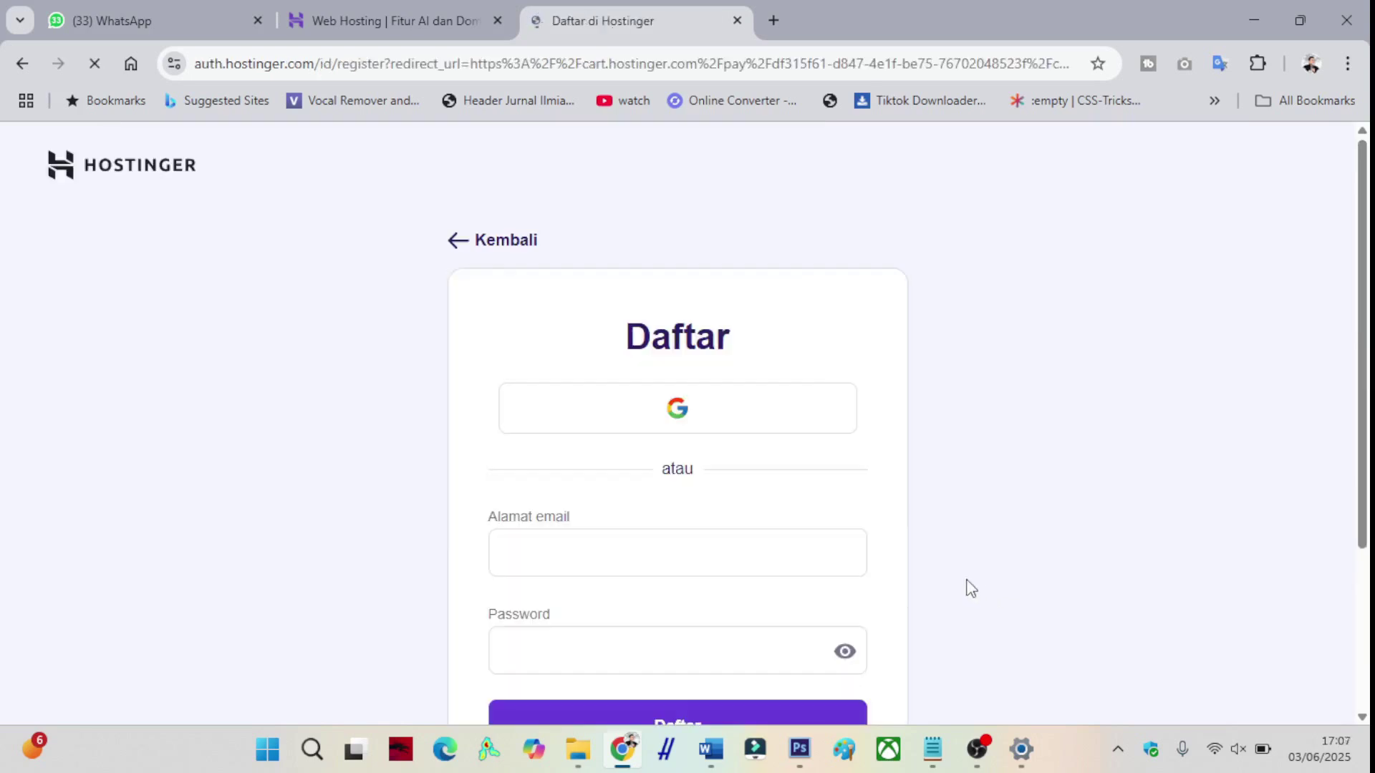
click(546, 539)
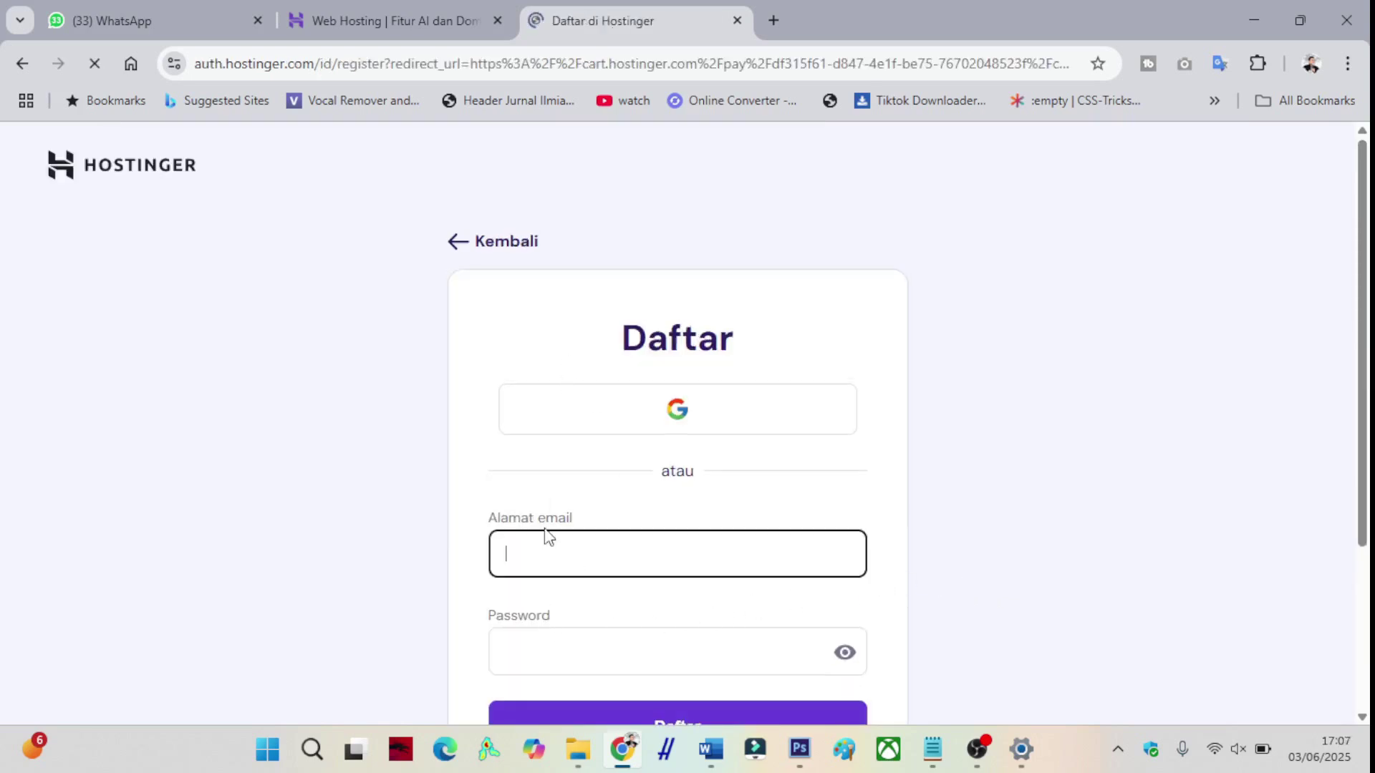
scroll(546, 530, down, 2)
drag(666, 453, 451, 488)
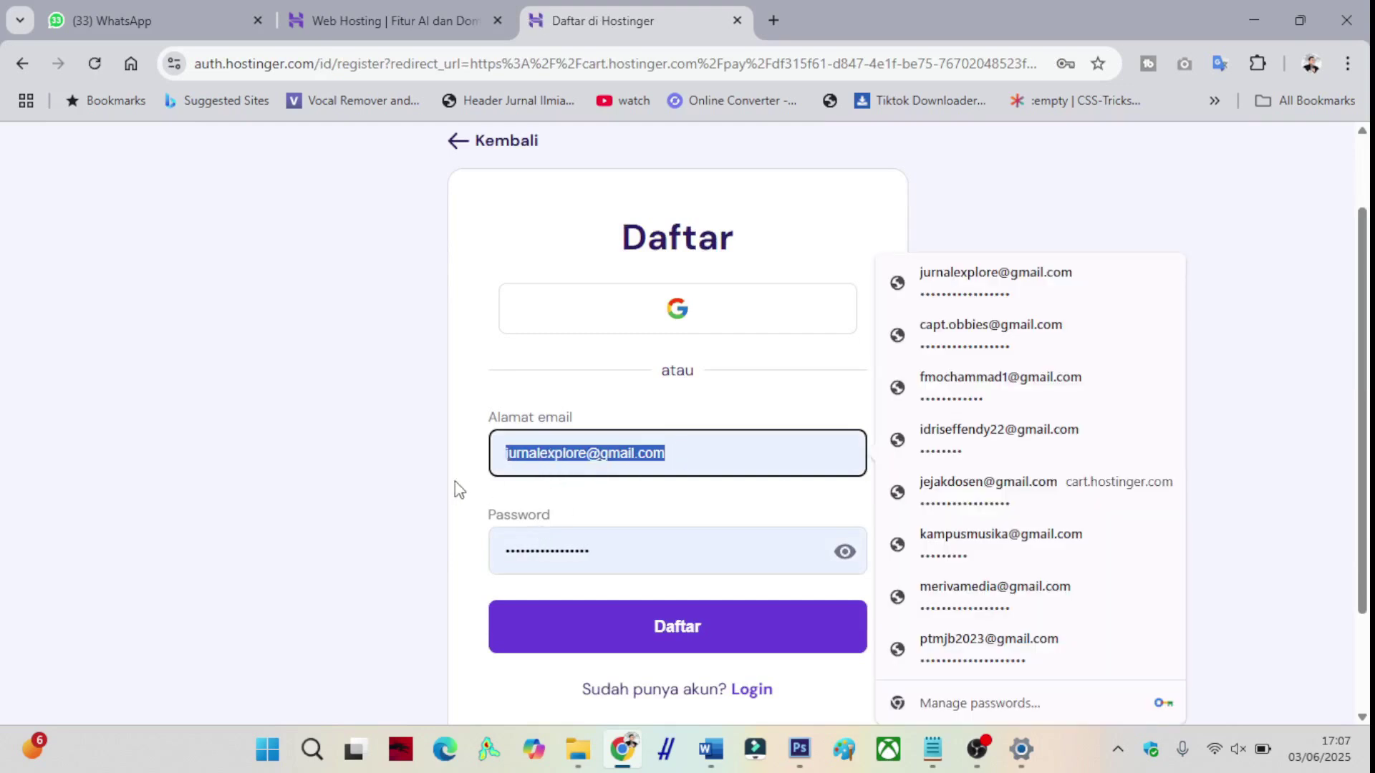
key(BackSpace)
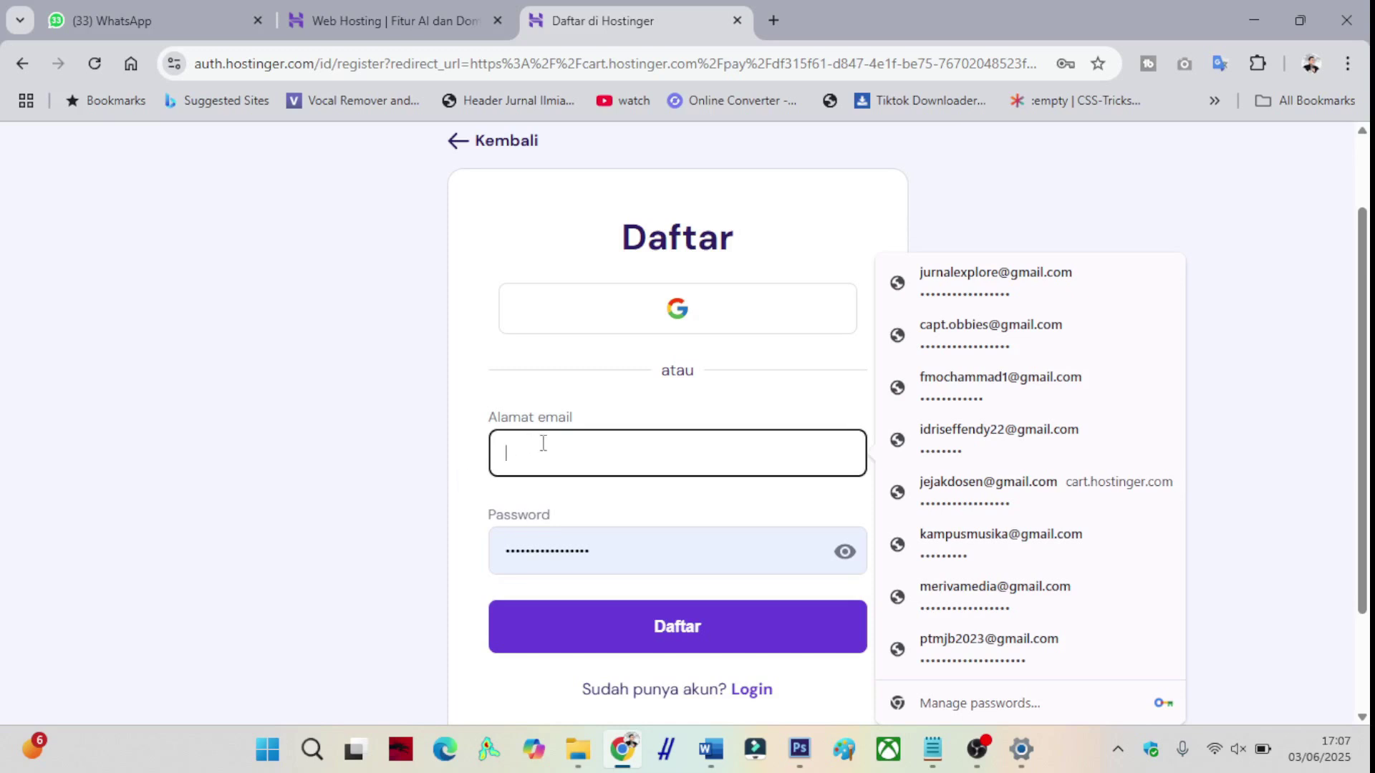
text(ADMIN)
key(BackSpace)
key(BackSpace)
key(BackSpace)
key(BackSpace)
key(BackSpace)
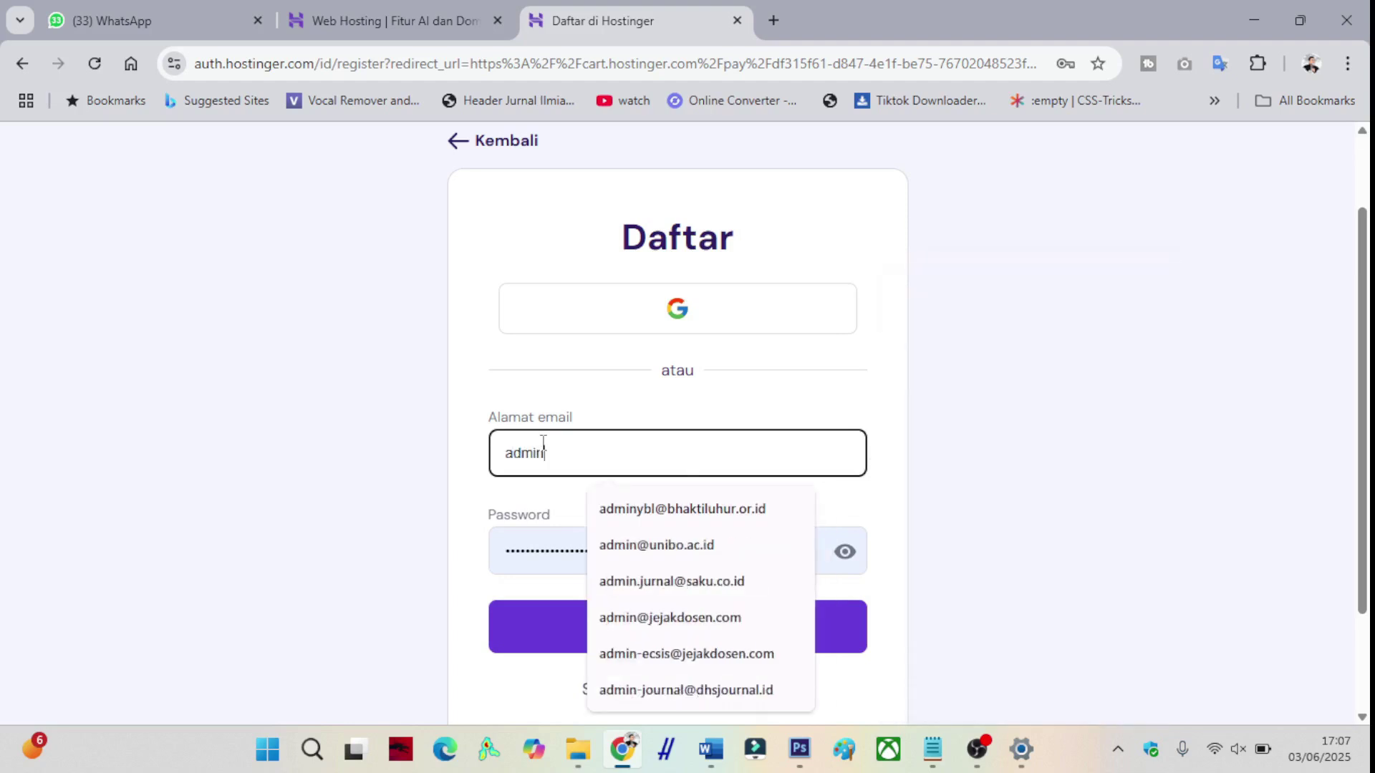
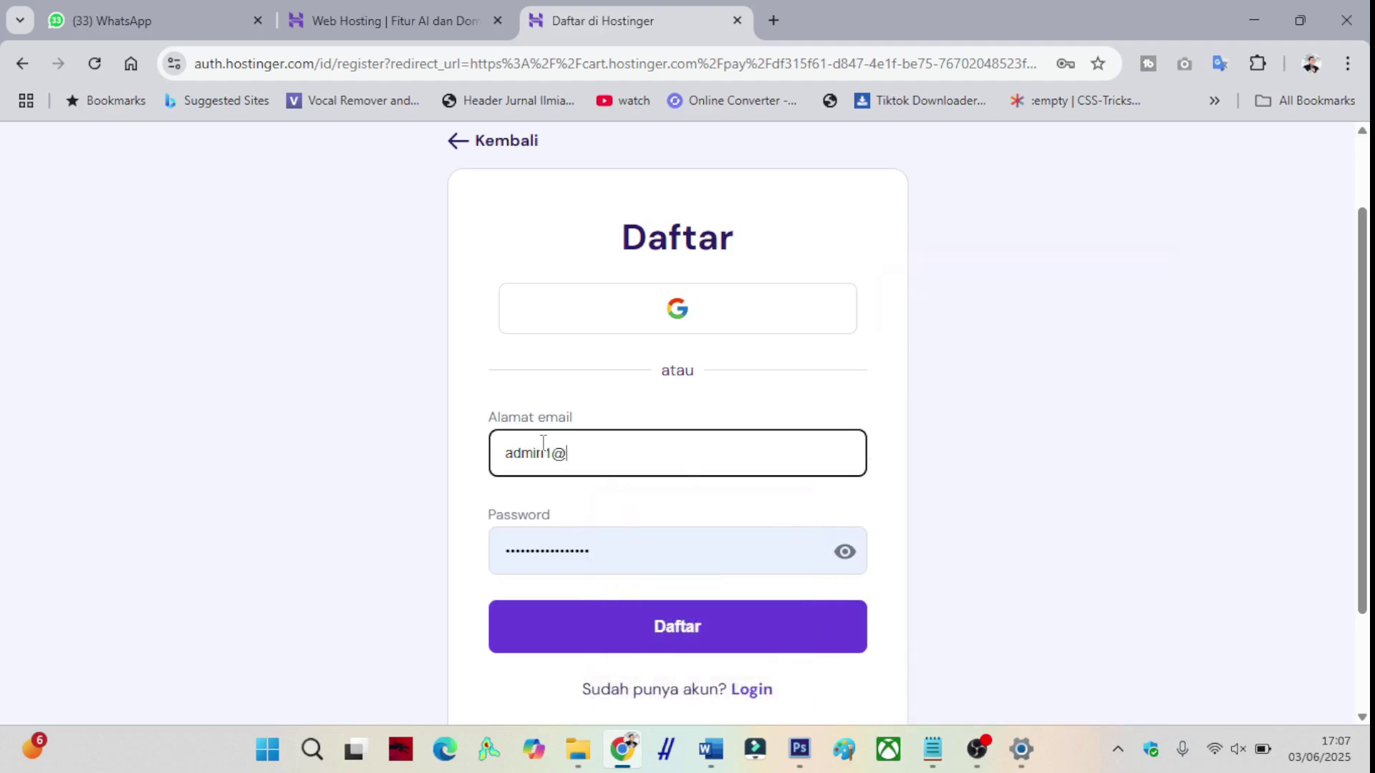
- Enter the account password, submit the Daftar registration, and decline saving the password
key(Tab)
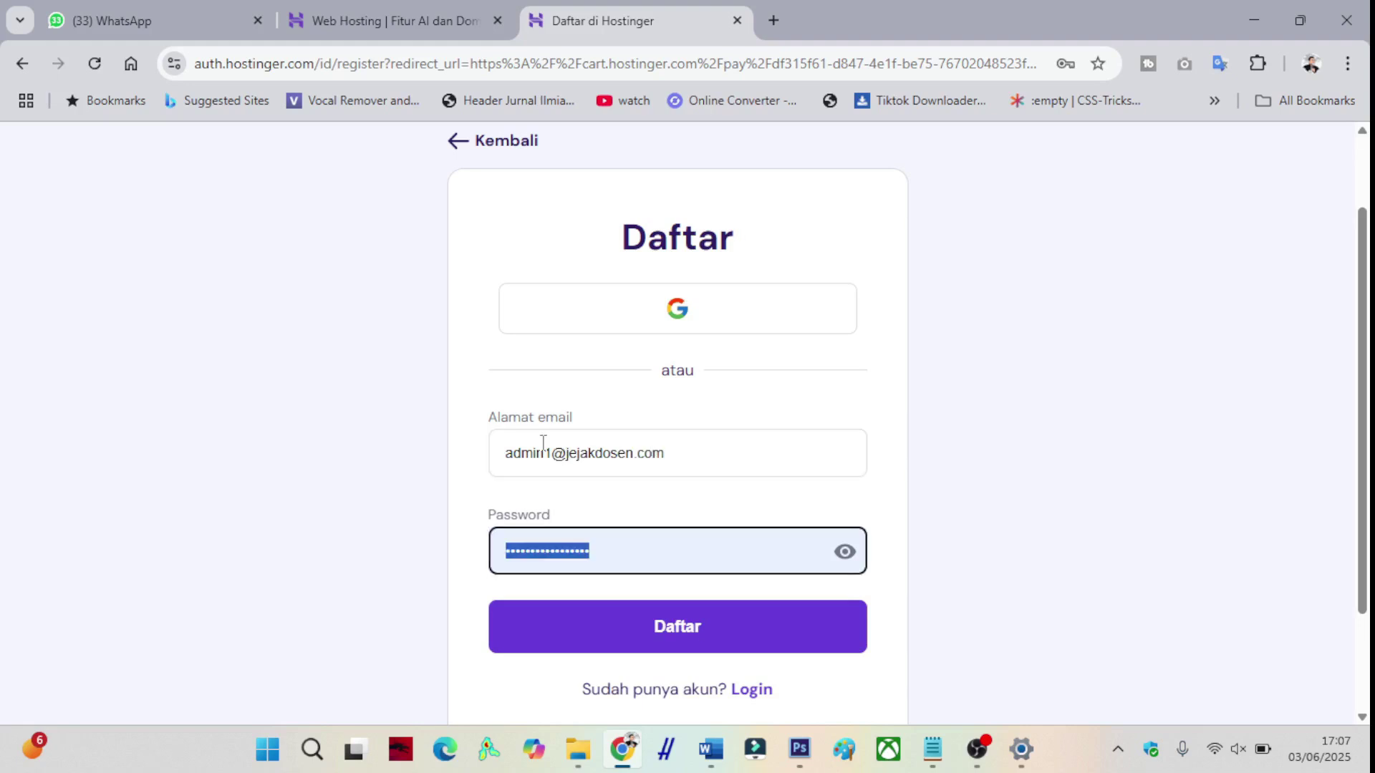
text(••)
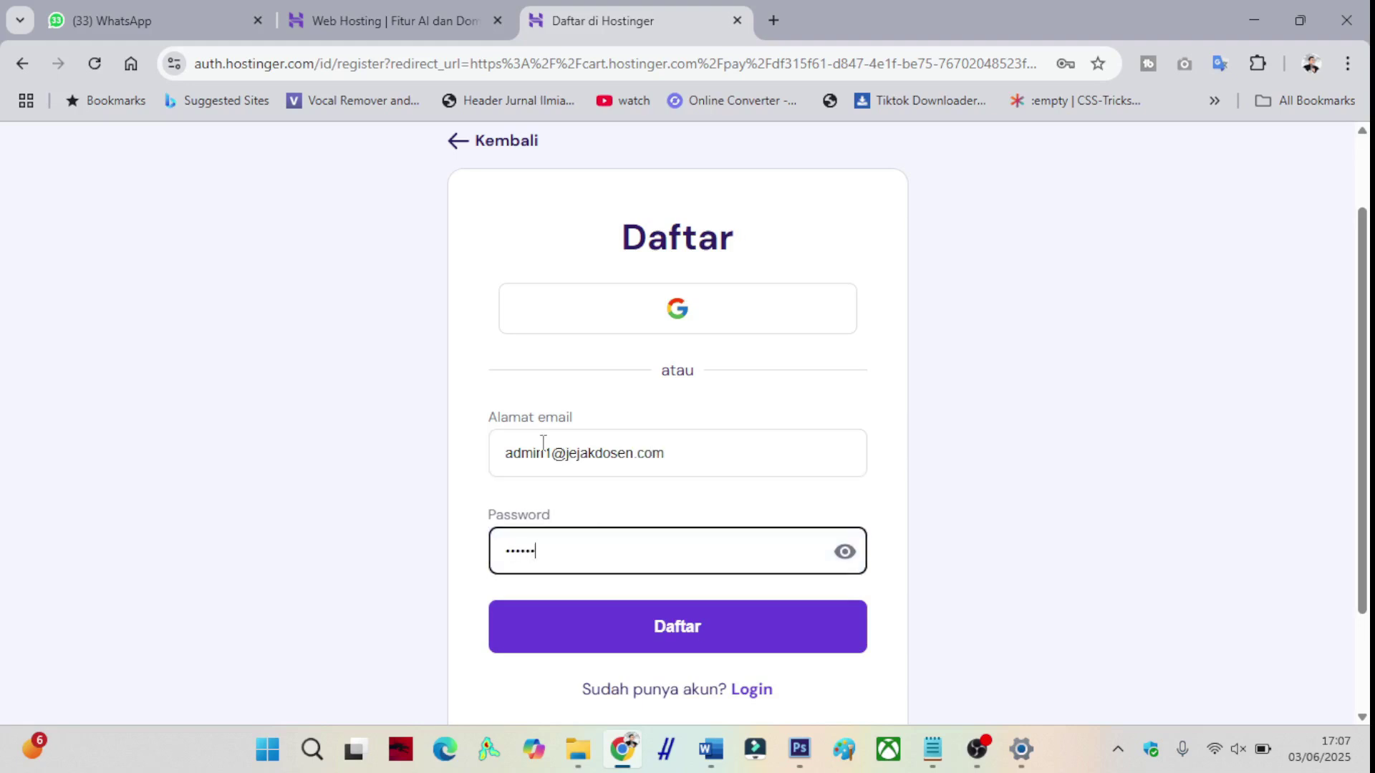
text(••••••••••)
click(656, 633)
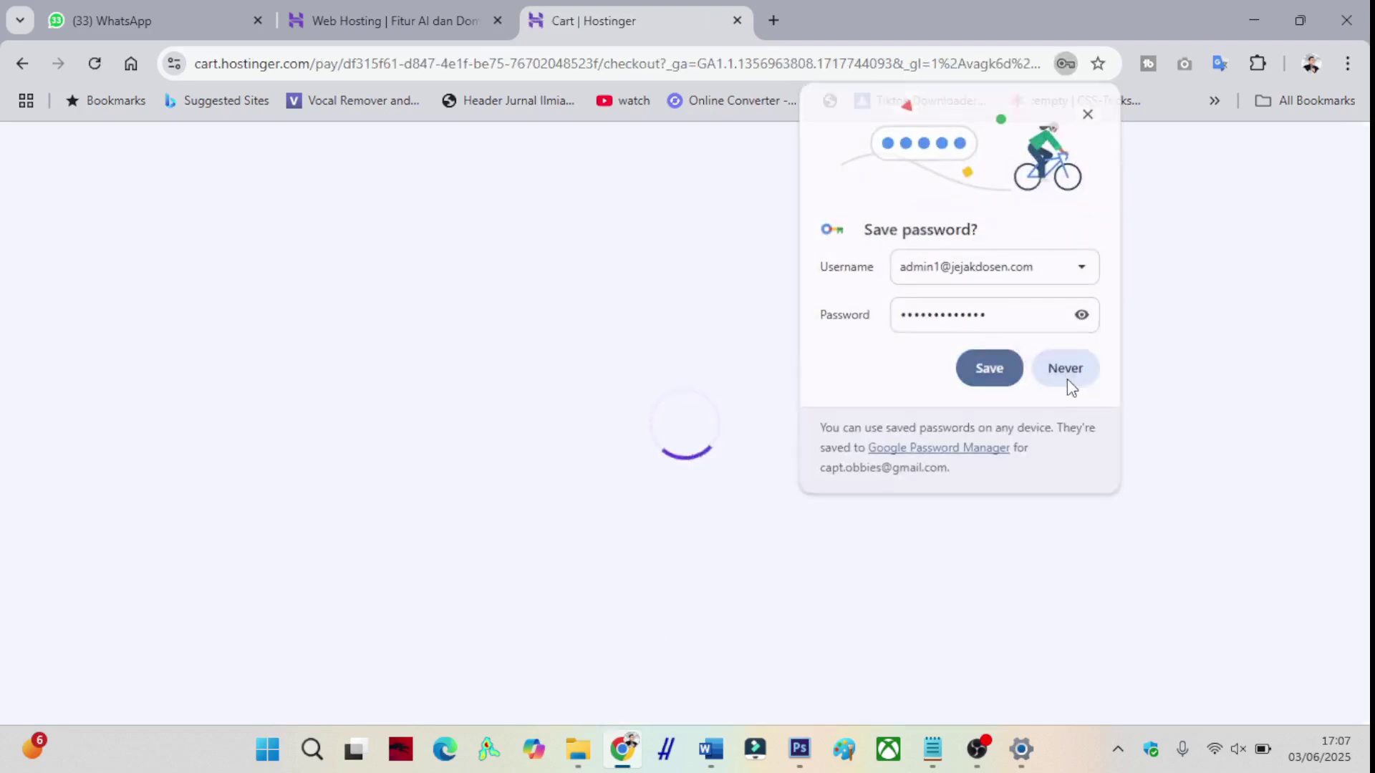
click(1065, 376)
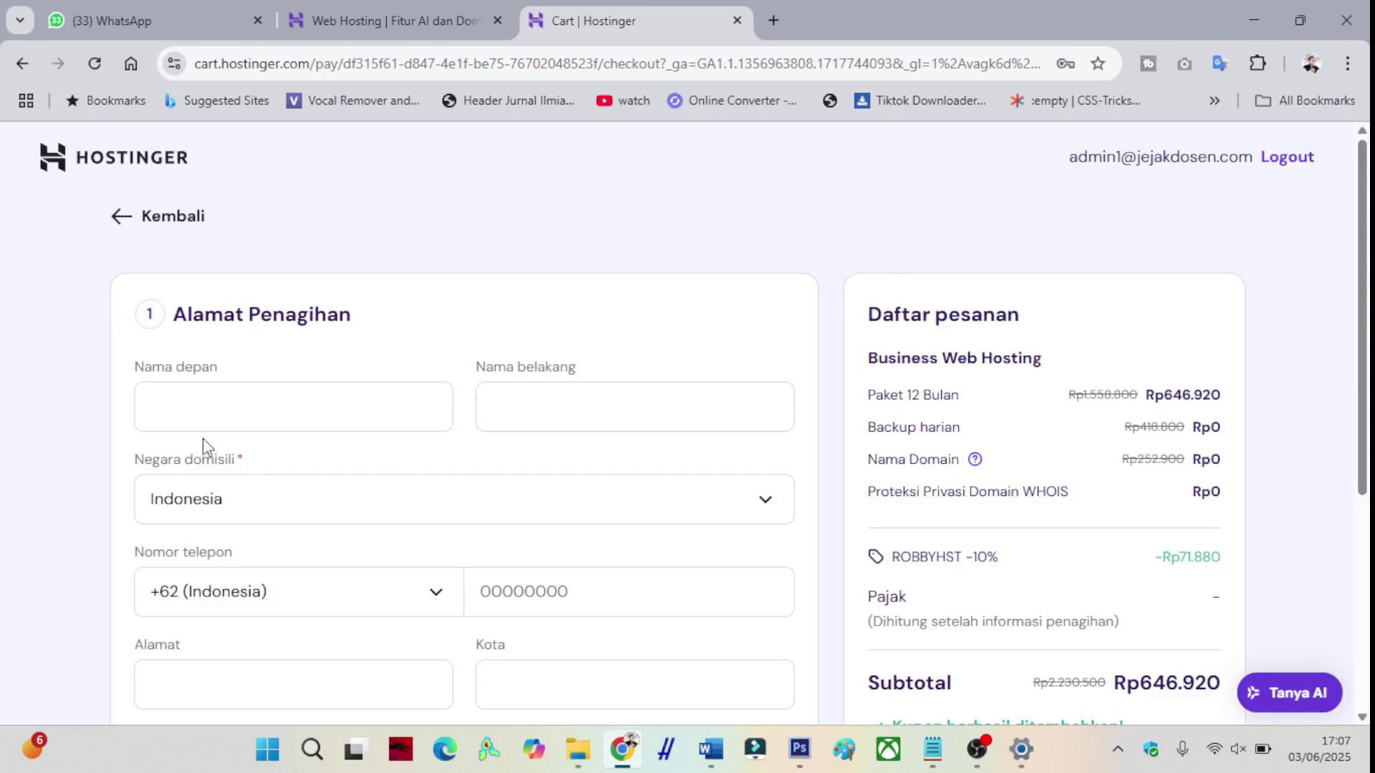
- Fill the billing first and last name, phone number and saved address, then save with Lanjutkan
click(197, 417)
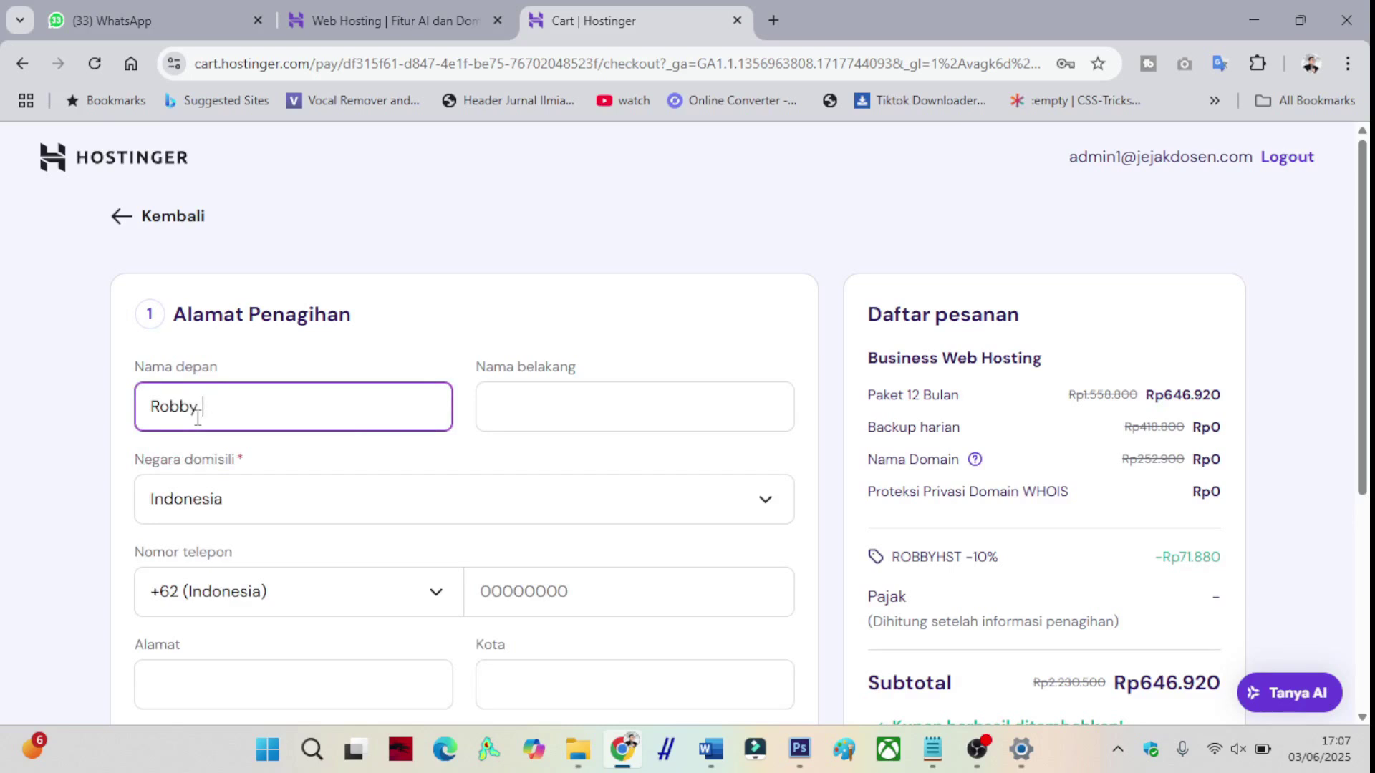
key(Tab)
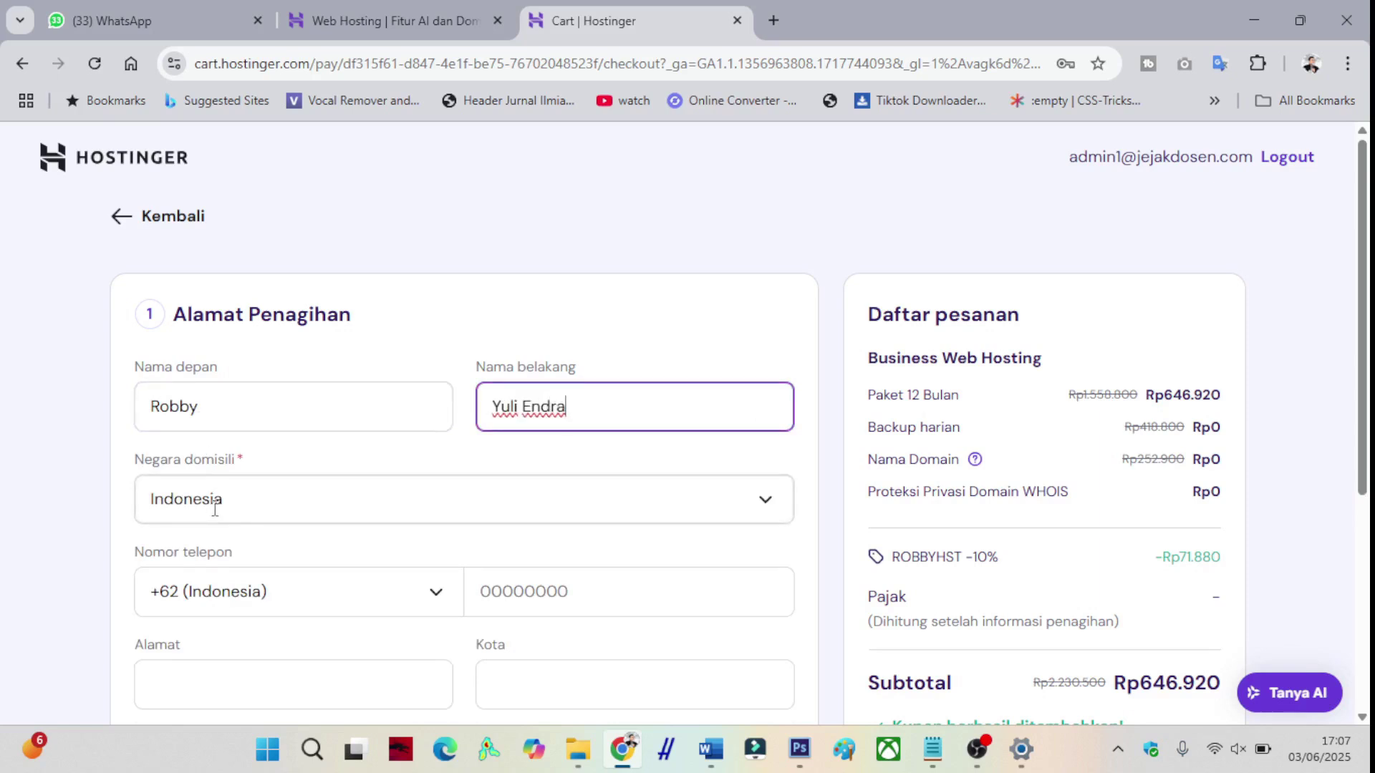
scroll(215, 510, down, 3)
click(550, 387)
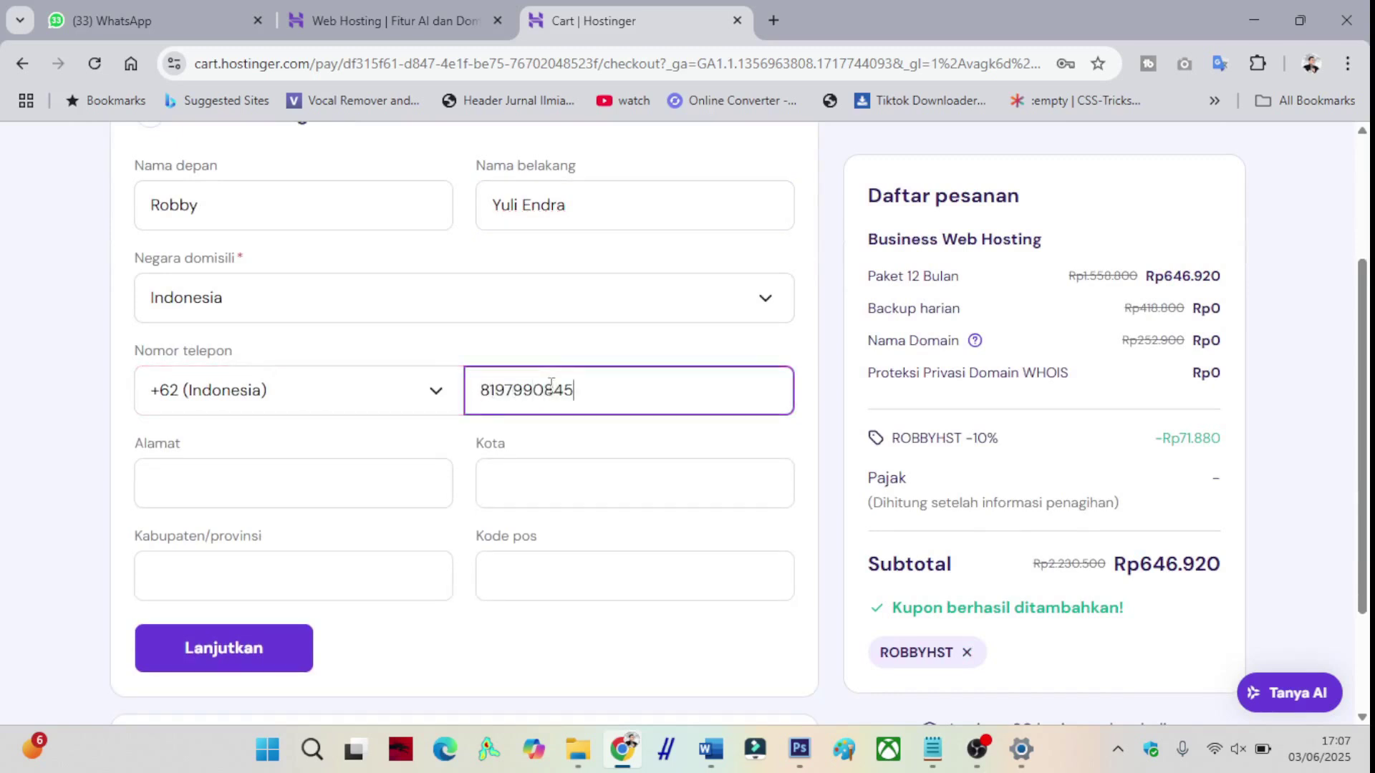
click(343, 491)
click(359, 530)
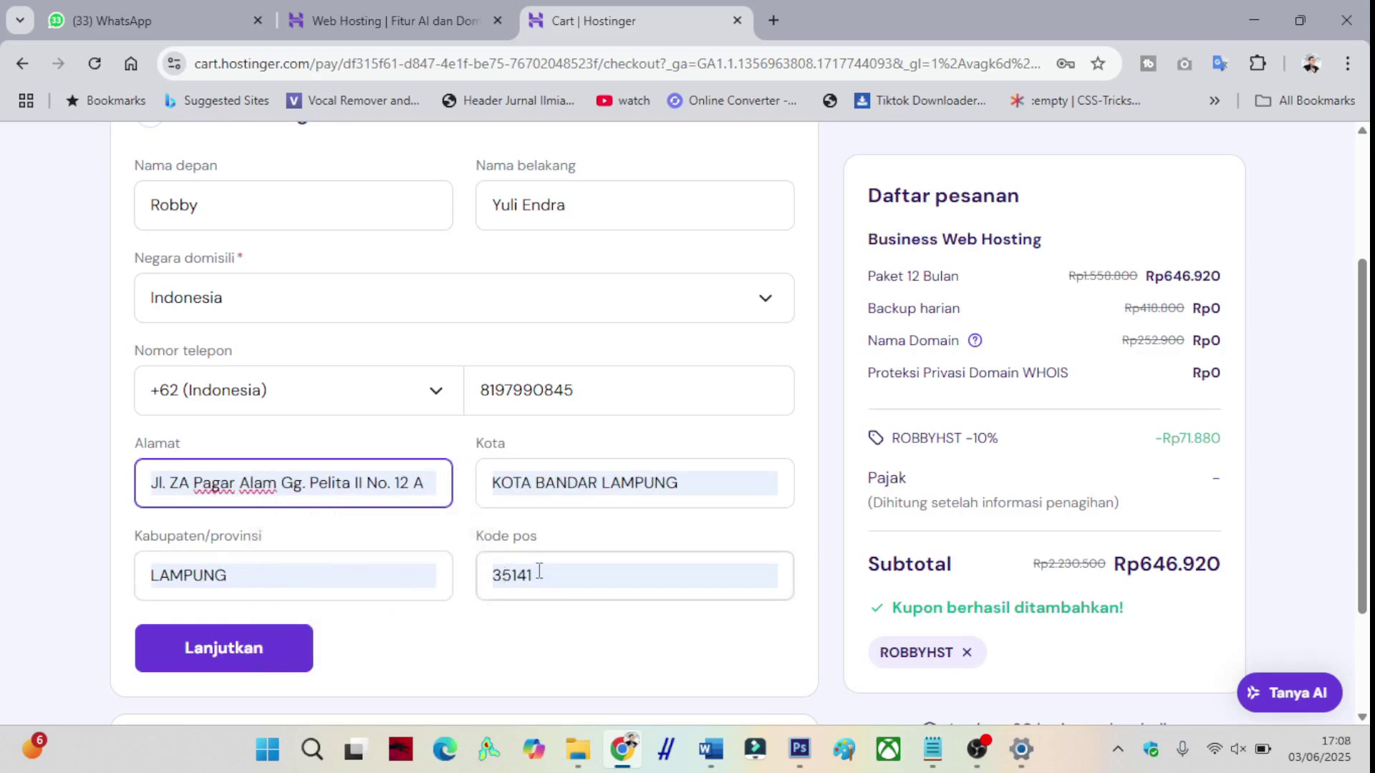
click(250, 655)
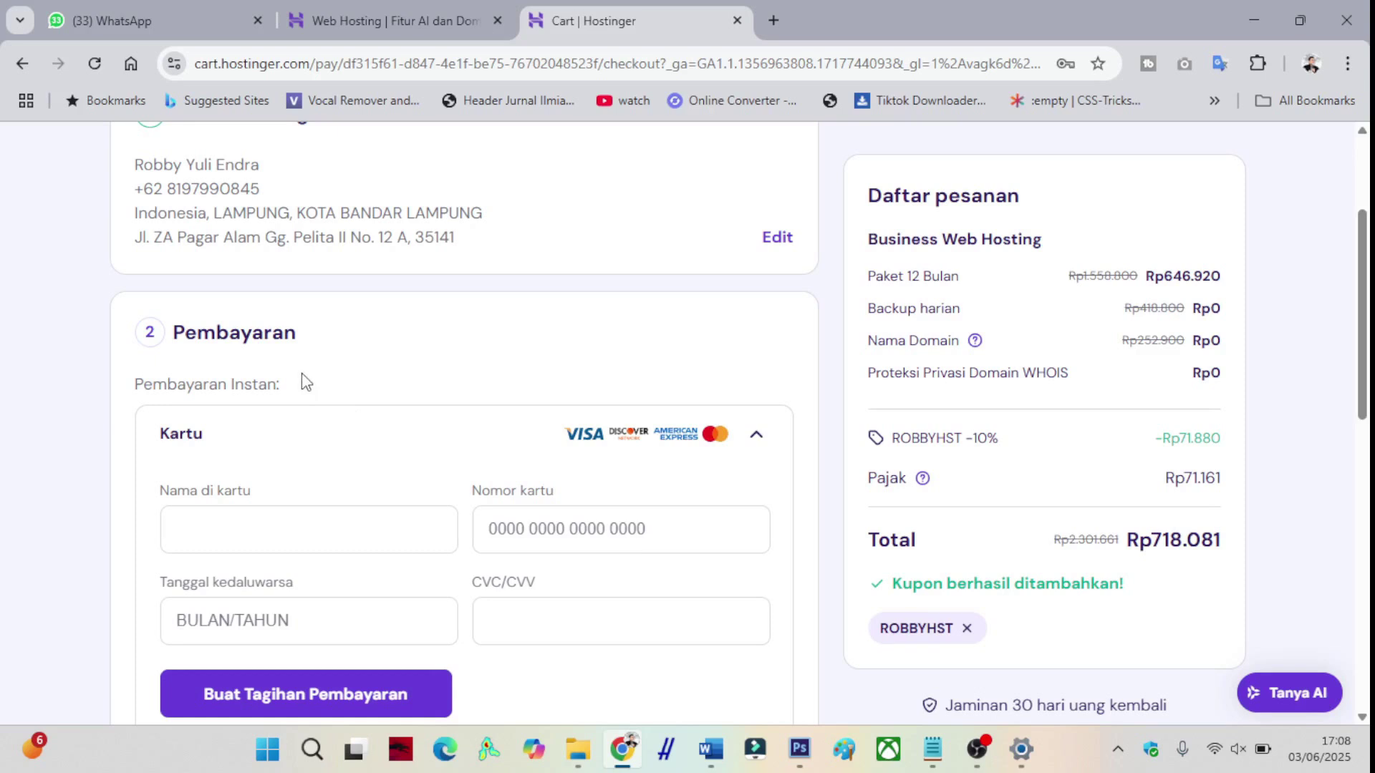
- Switch the payment method from Kartu to QRIS and create the Rp718.081 payment bill
scroll(302, 376, down, 1)
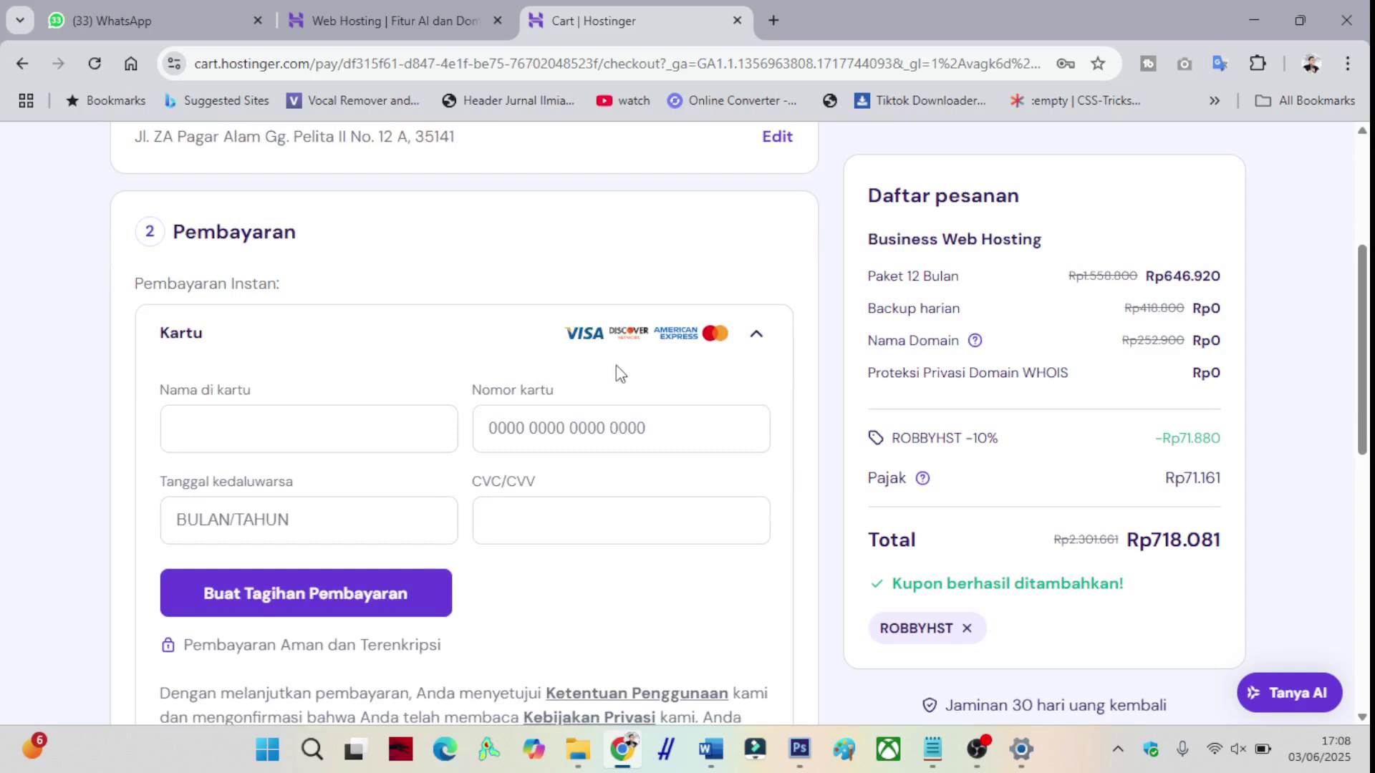
click(756, 335)
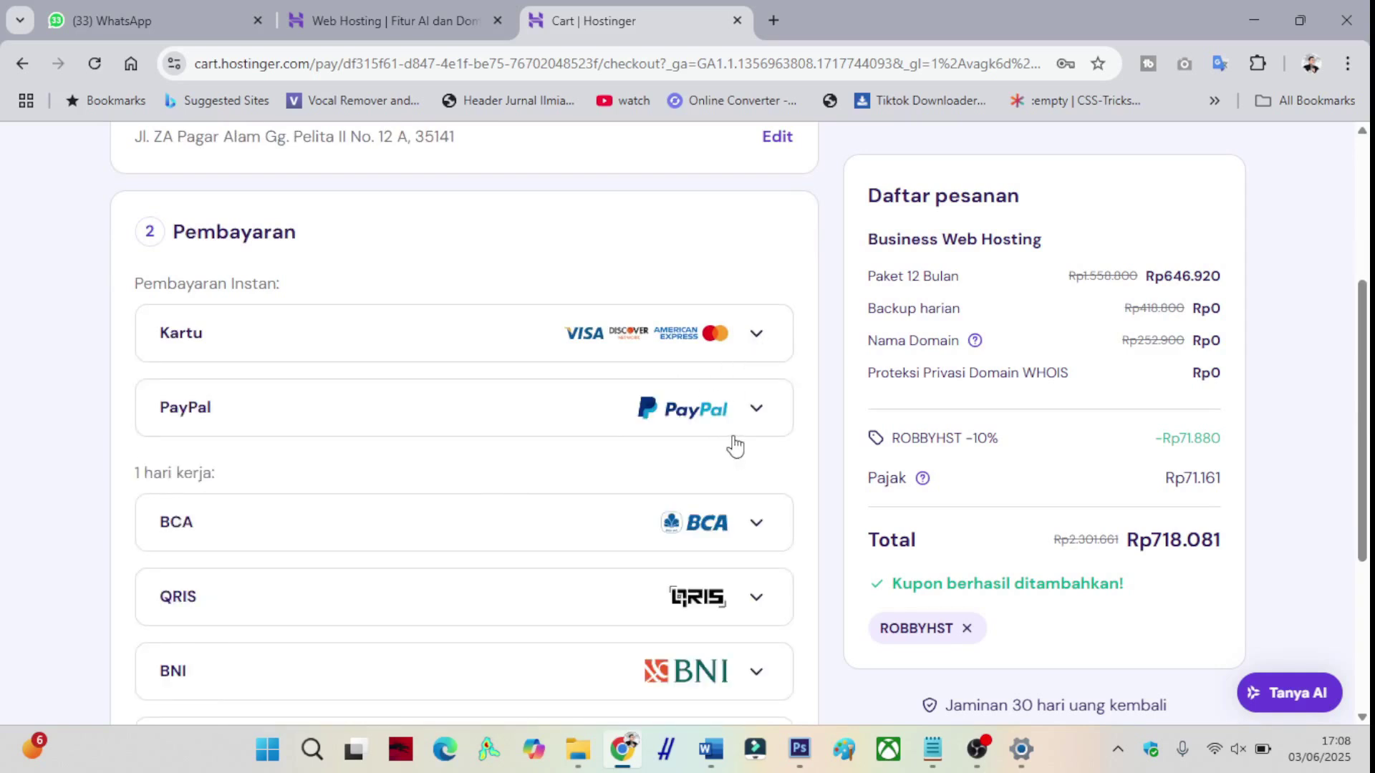
scroll(738, 440, down, 1)
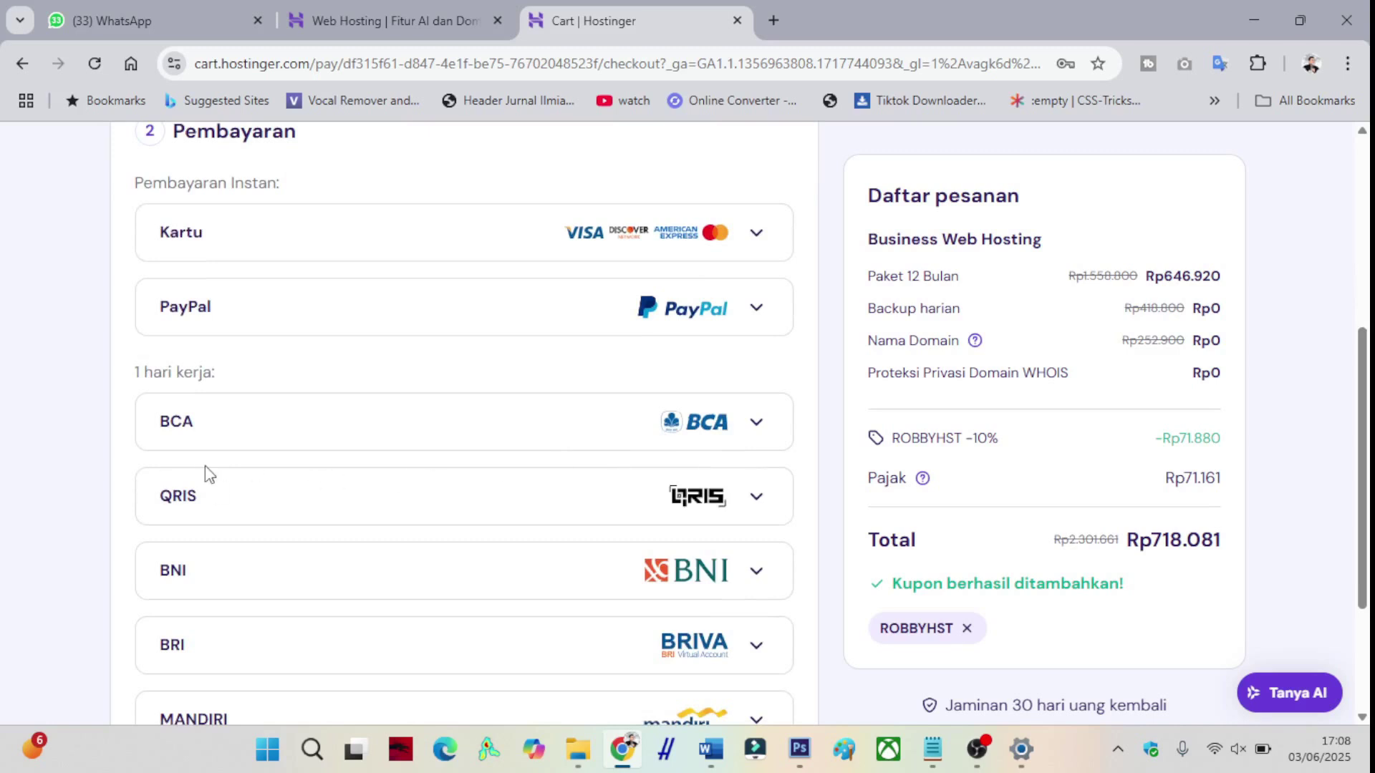
scroll(196, 516, down, 2)
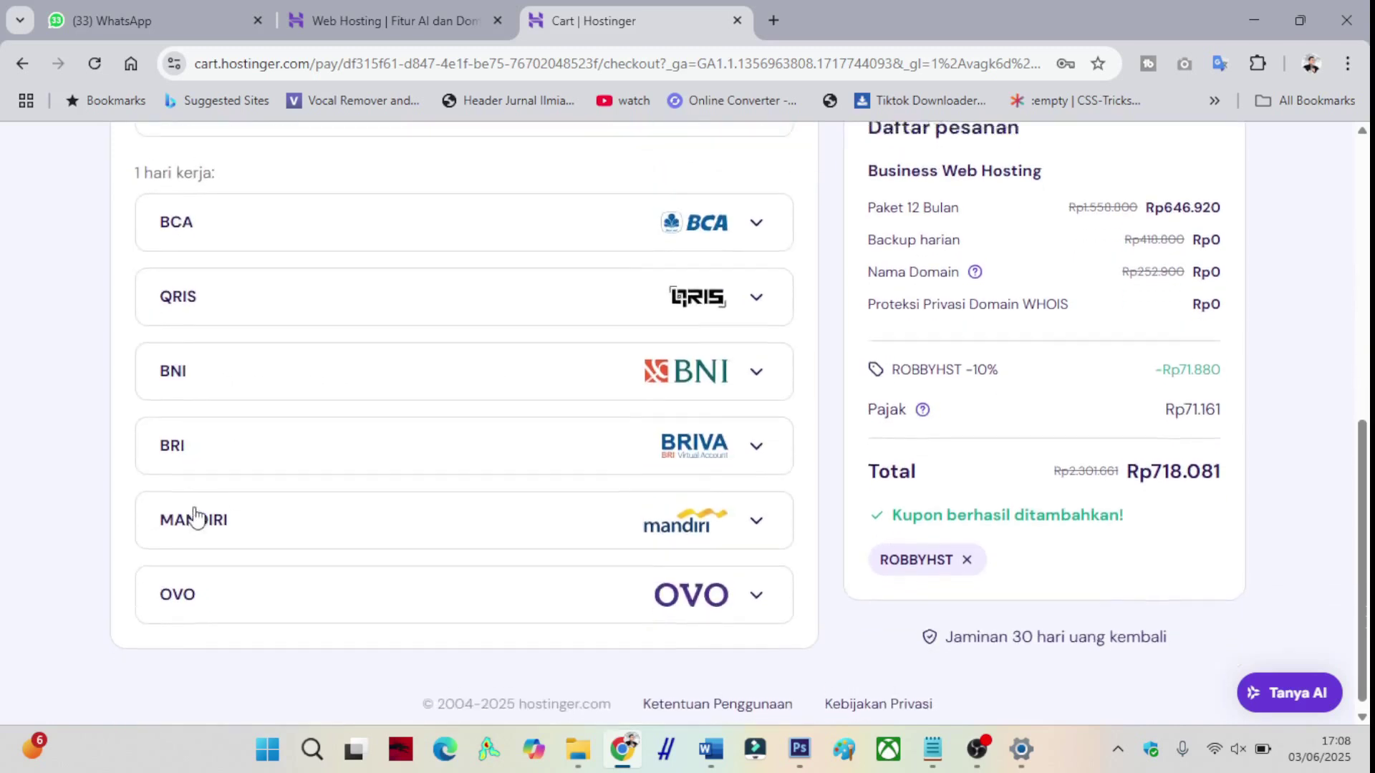
scroll(196, 516, up, 2)
scroll(196, 515, up, 1)
scroll(196, 515, down, 1)
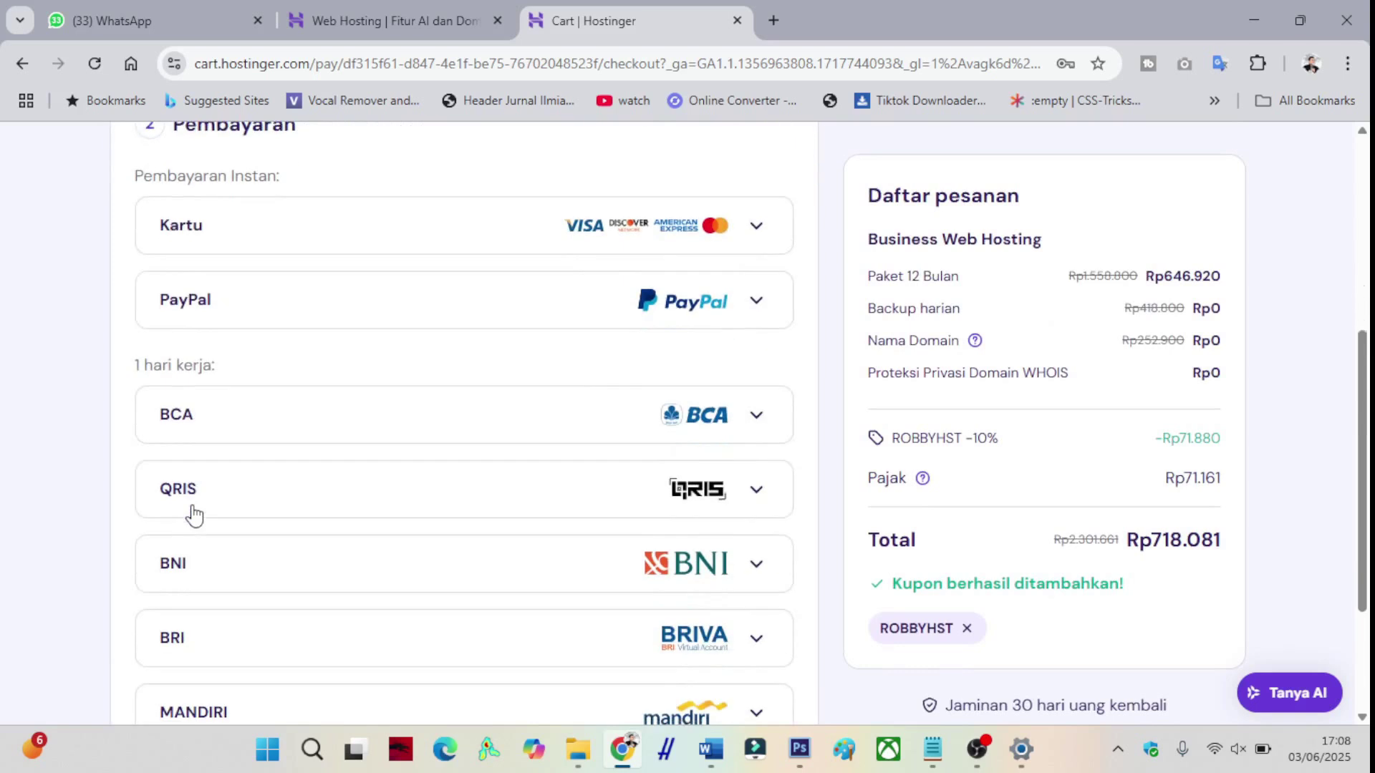
click(756, 492)
scroll(501, 487, down, 1)
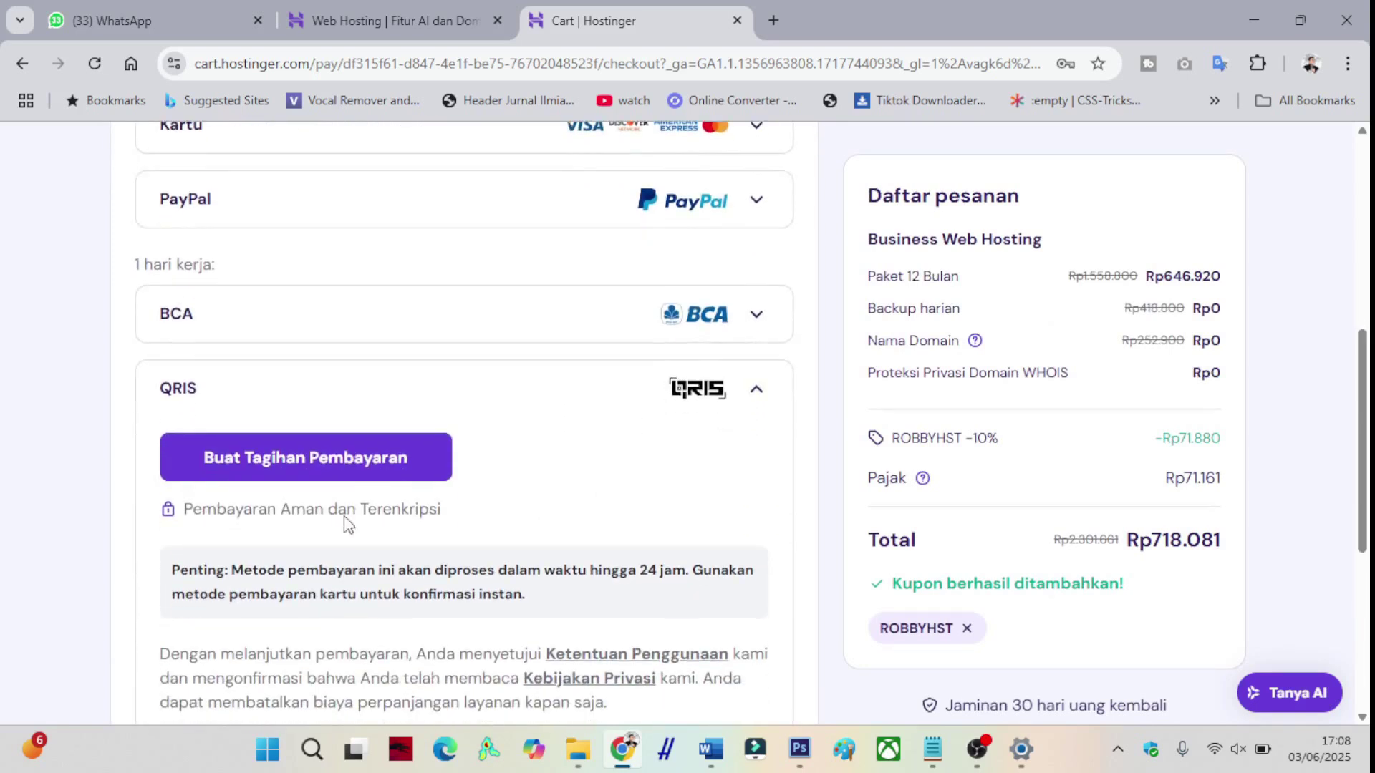
click(290, 472)
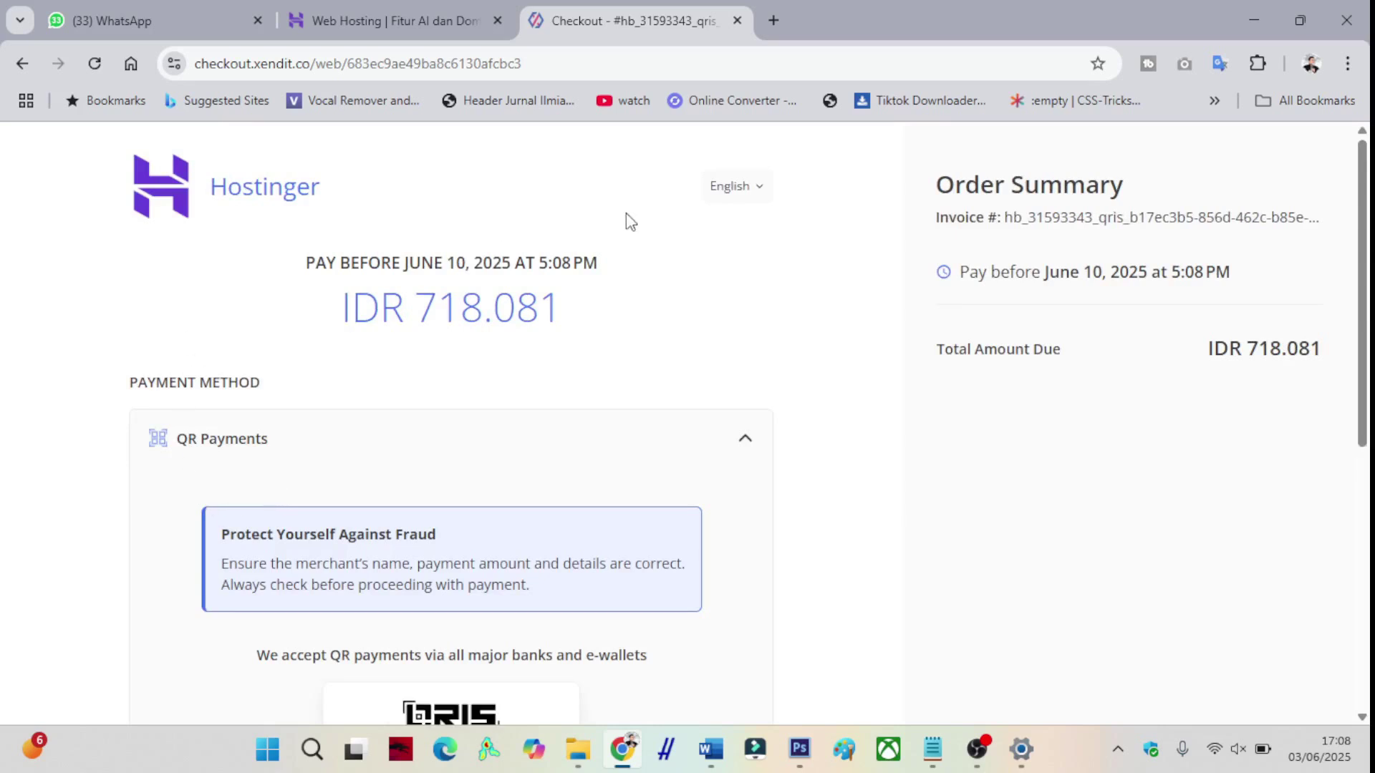
- Scroll to the Xendit QRIS code and pay the IDR 718.081 invoice with a banking app
scroll(678, 291, down, 5)
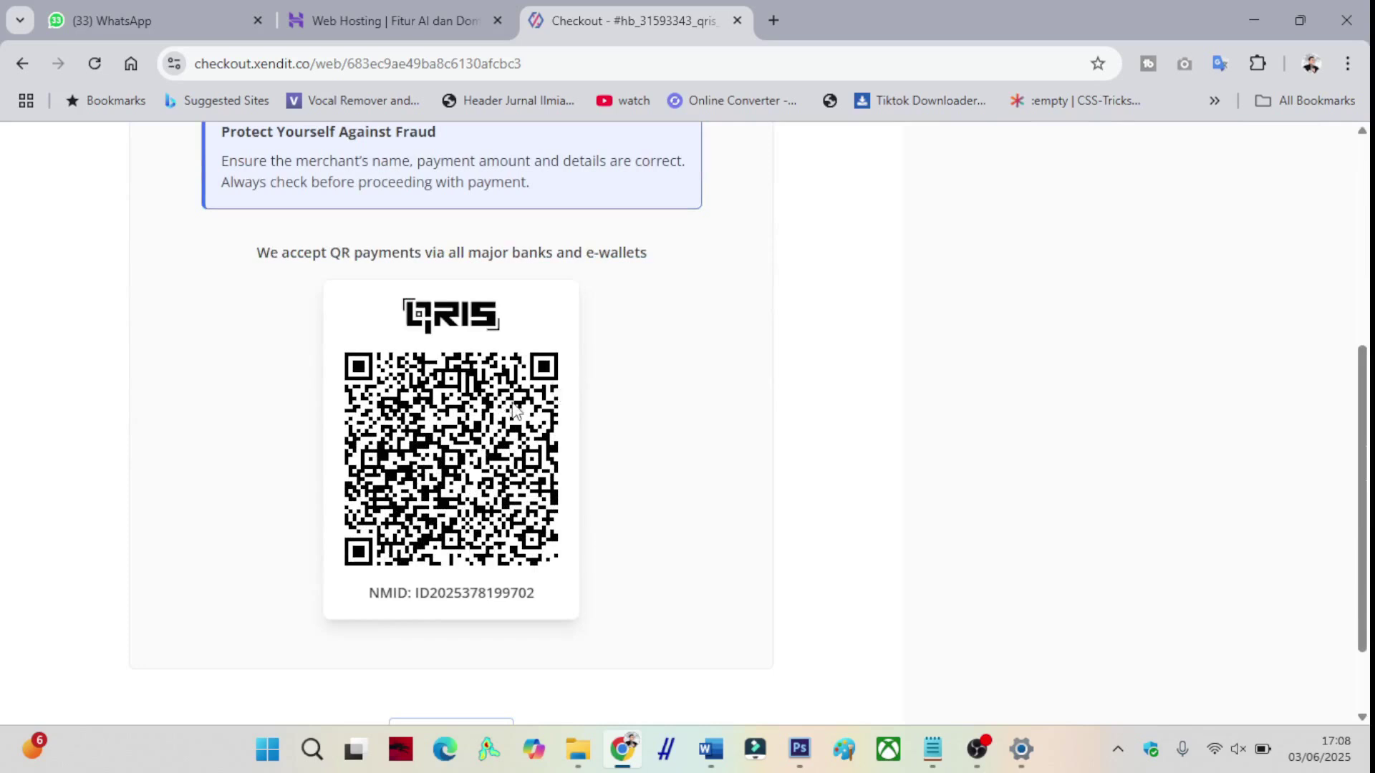
scroll(513, 405, up, 5)
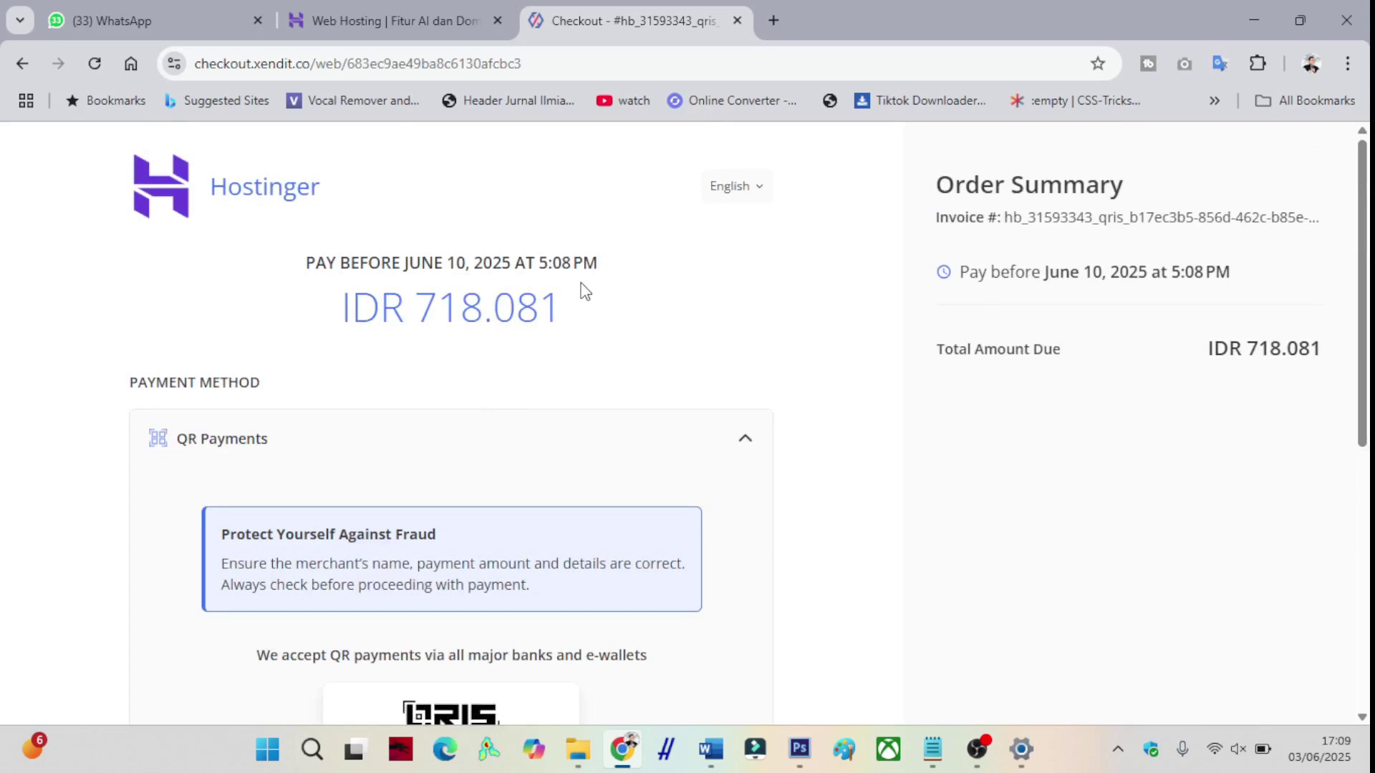
scroll(583, 292, down, 3)
scroll(579, 292, down, 2)
scroll(573, 297, up, 3)
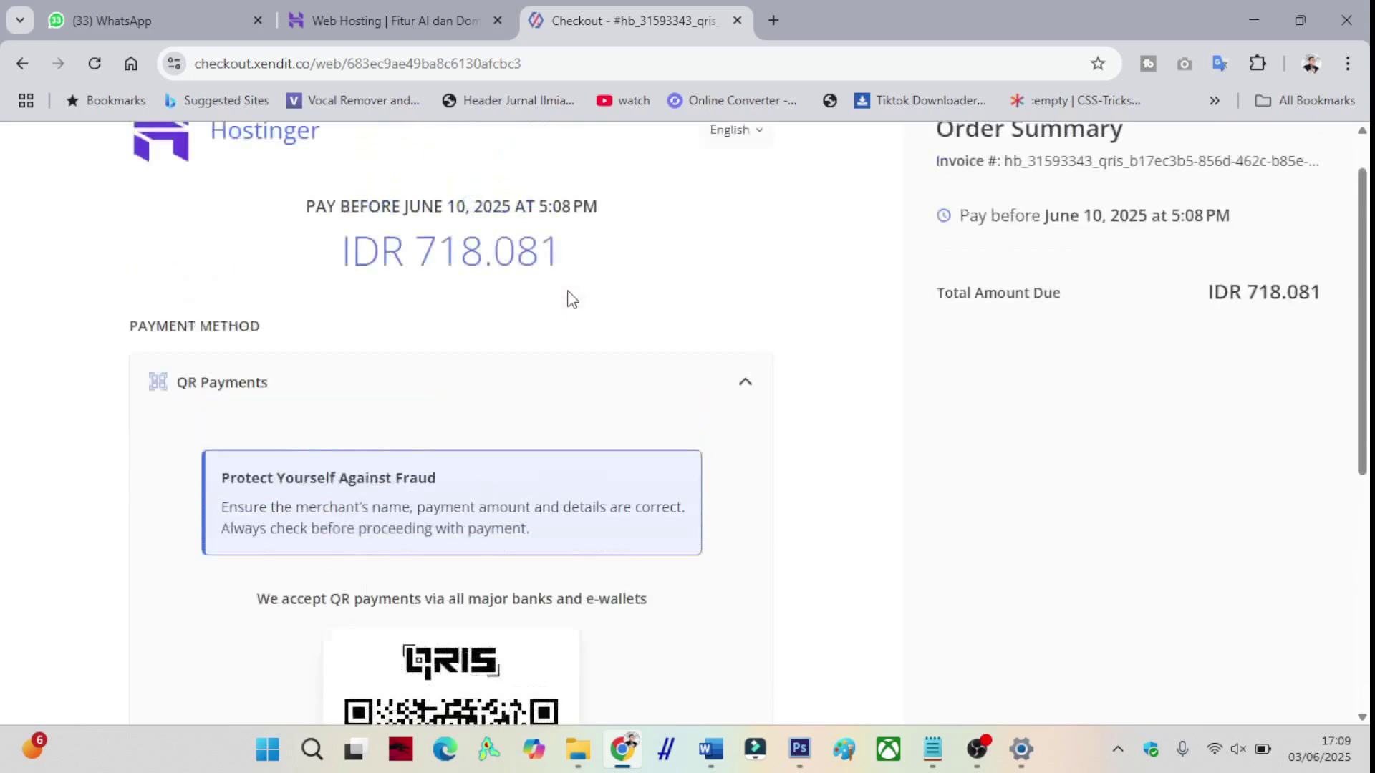
scroll(571, 300, up, 1)
scroll(558, 302, down, 2)
scroll(558, 302, up, 2)
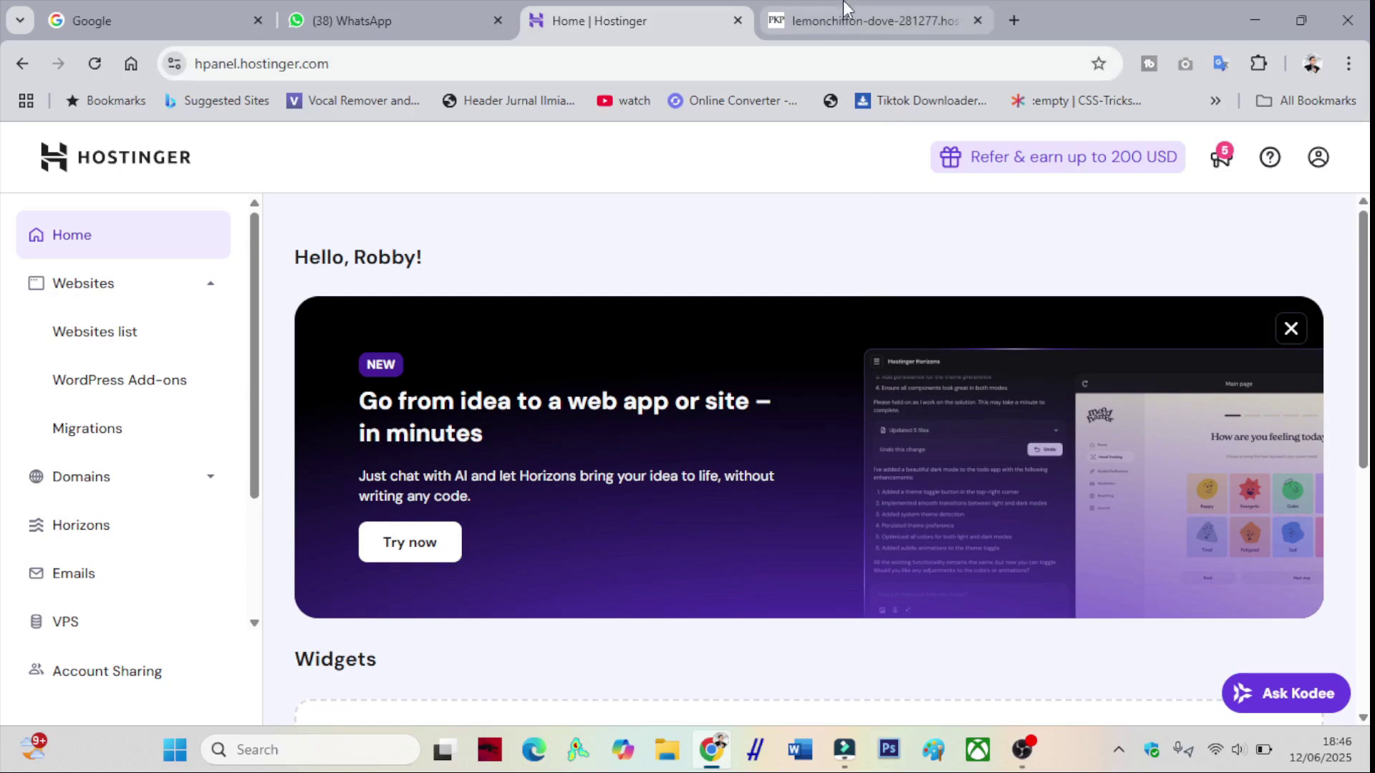
- Switch to the lemonchiffon-dove hostingersite.com tab listing Jurnal Ilmu Komputer and Jurnal Ilmu Ekonomi
mouse_move(845, 9)
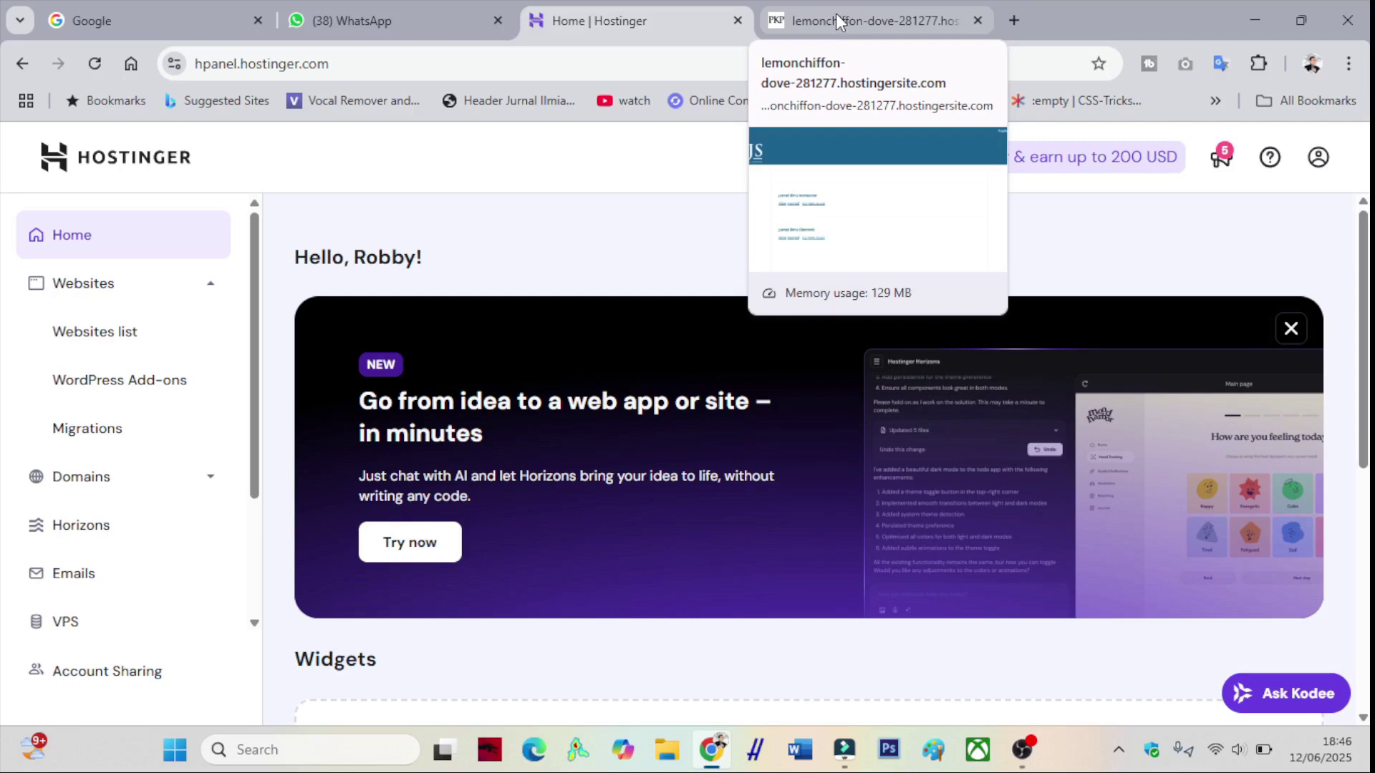
click(836, 13)
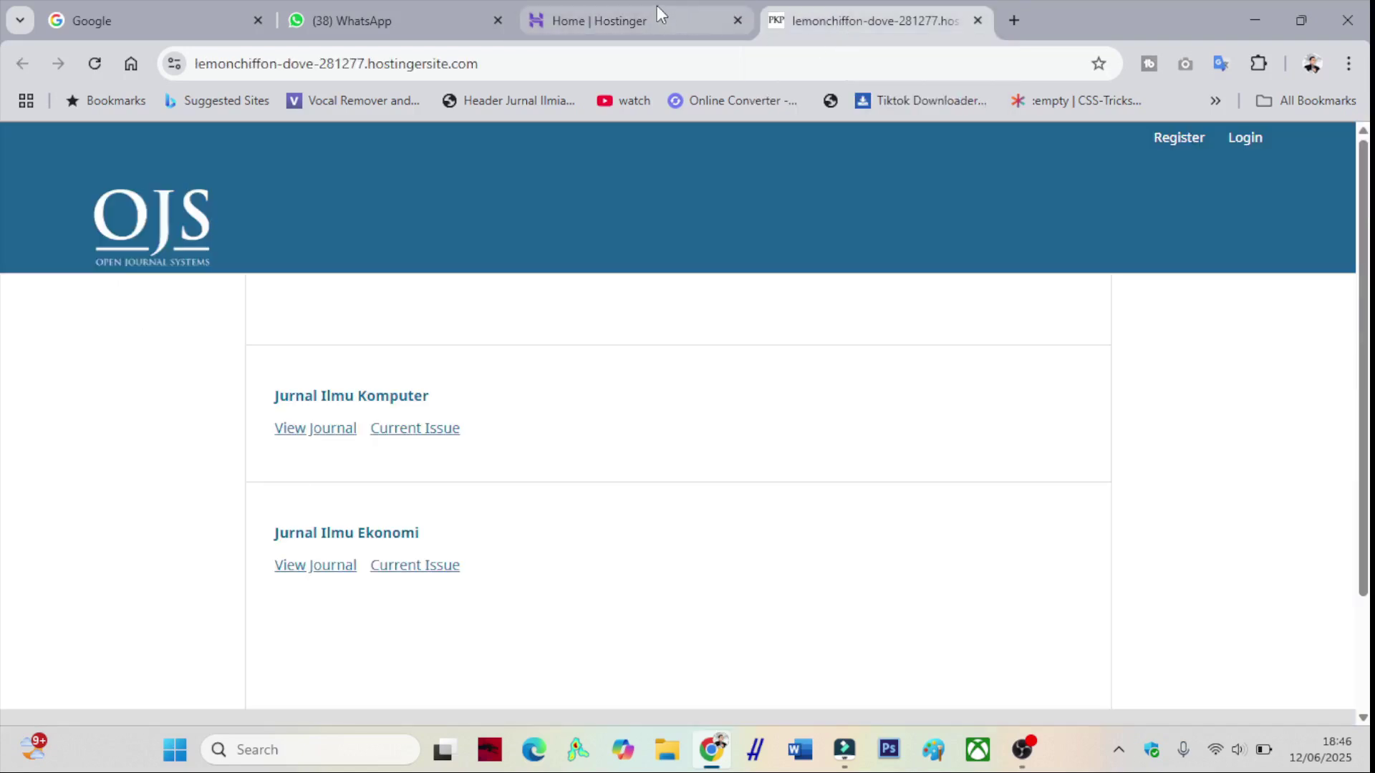
mouse_move(655, 6)
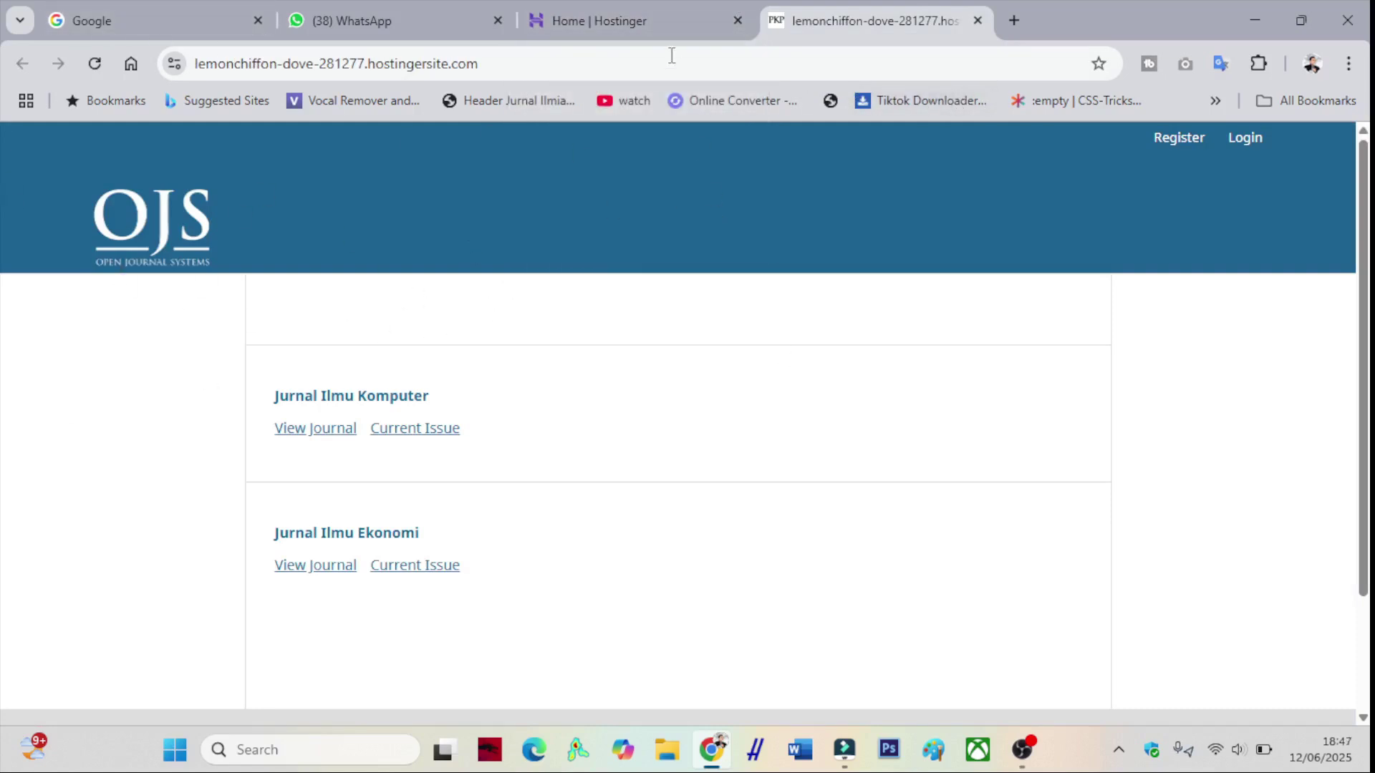
click(639, 9)
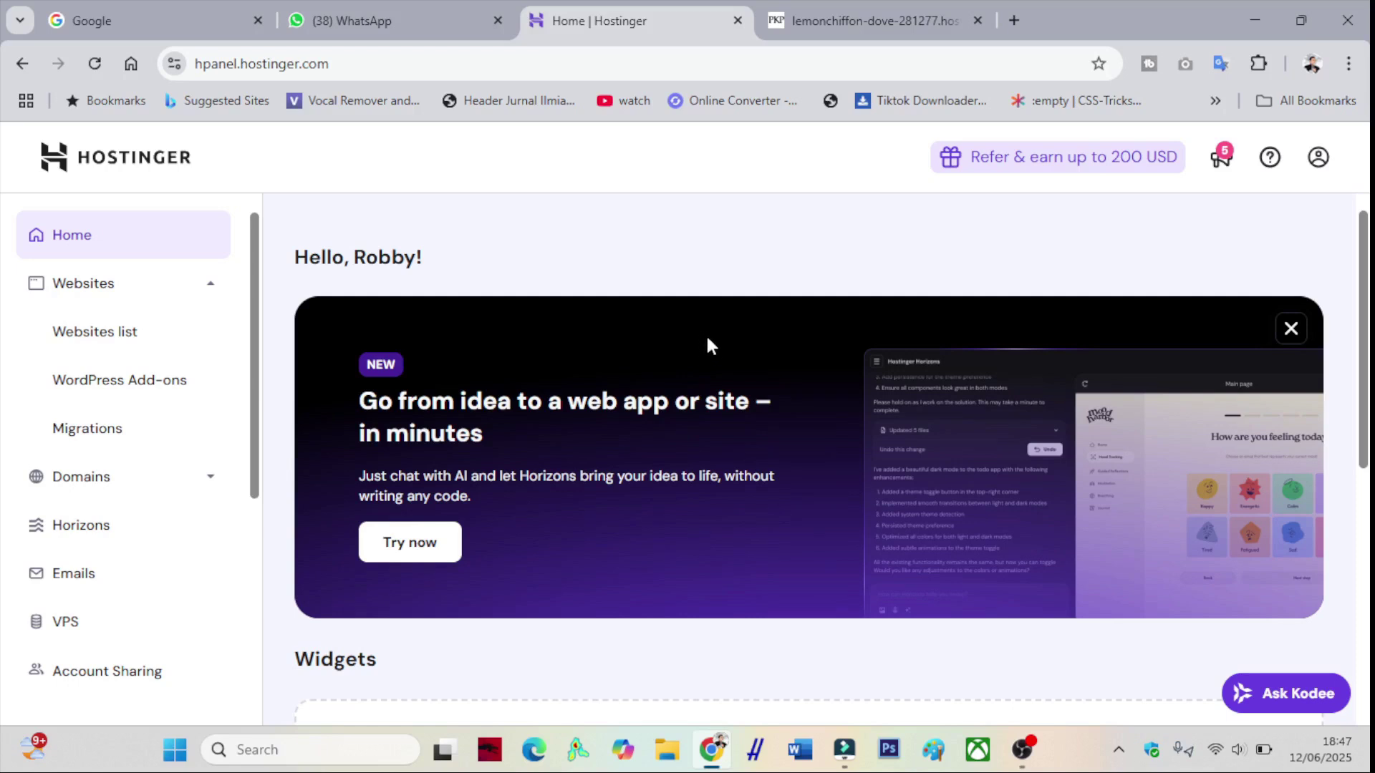
click(816, 32)
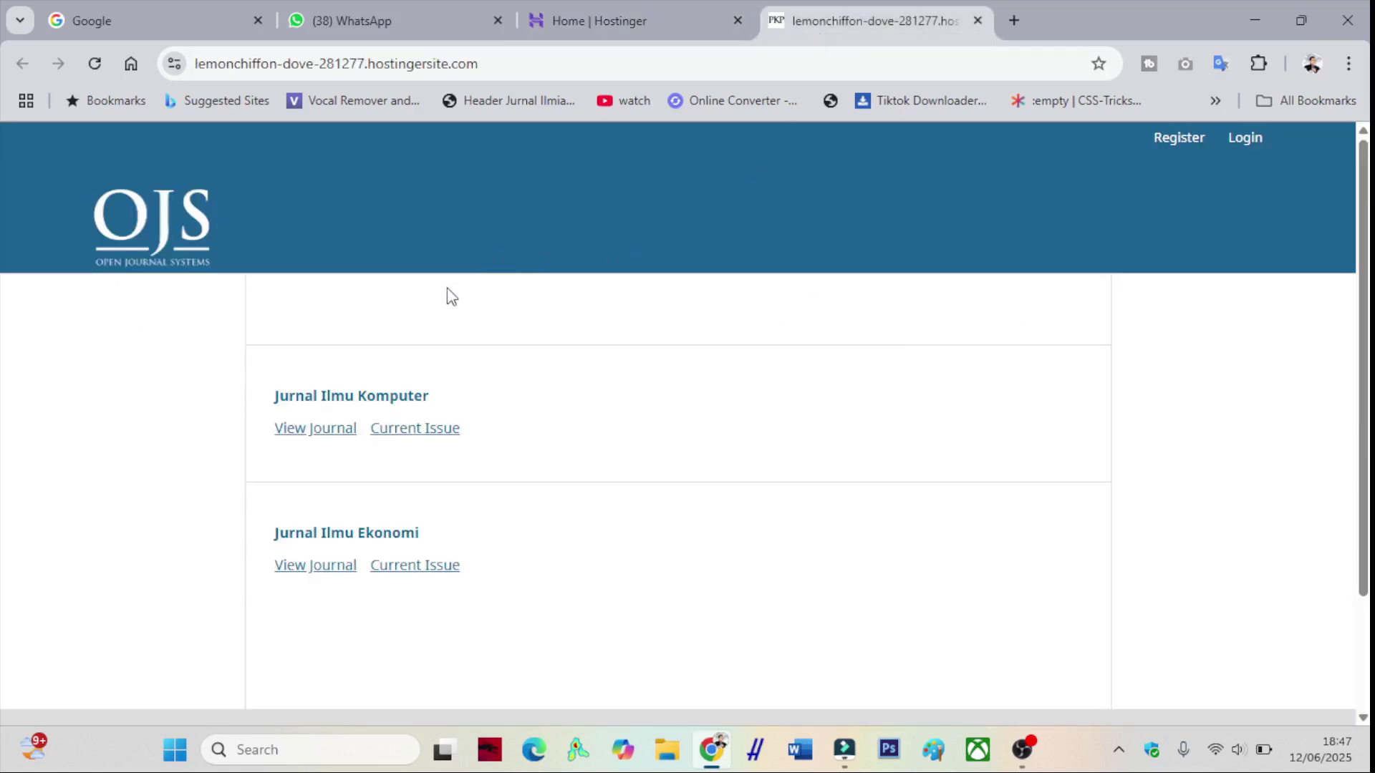
- Open the Jurnal Ilmu Komputer journal (index.php/jikom) in a new tab and go to its Login page
right_click(333, 433)
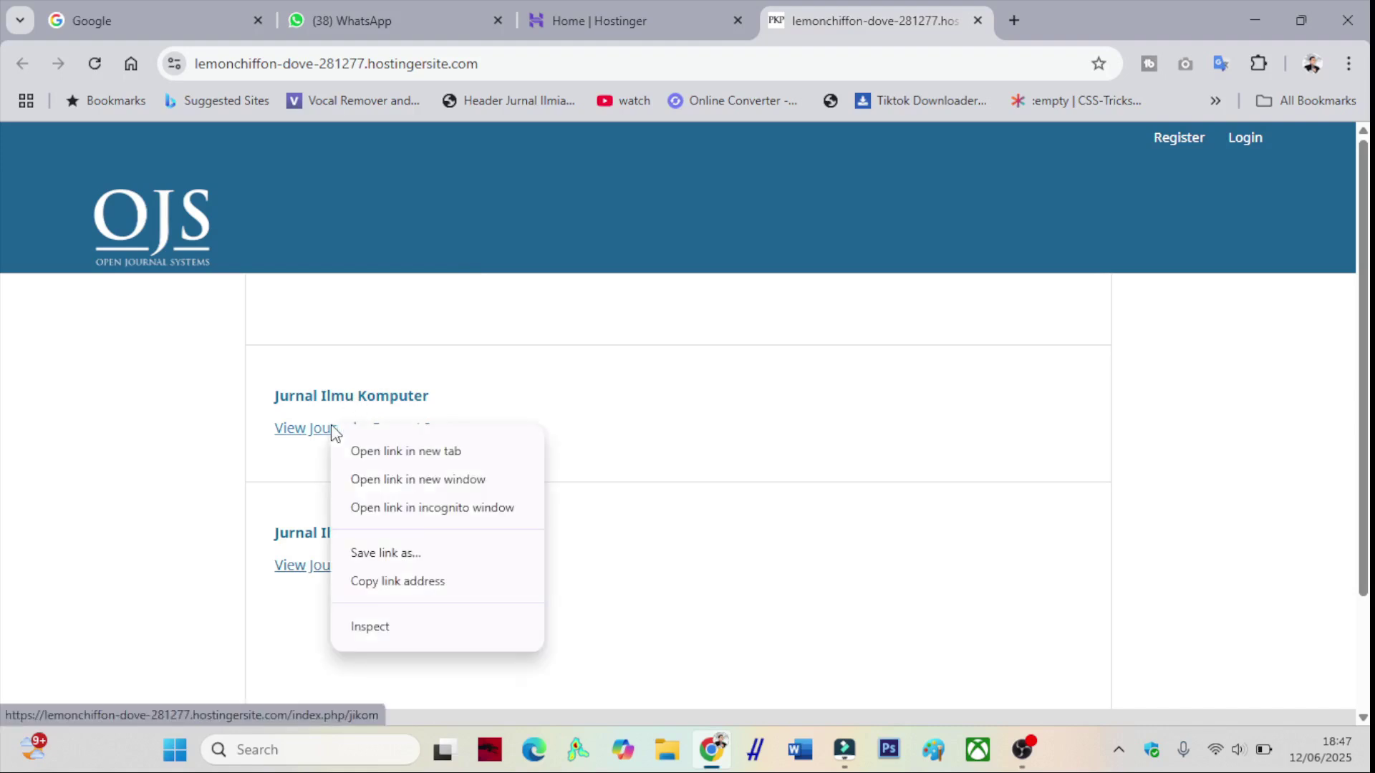
click(354, 449)
click(1017, 20)
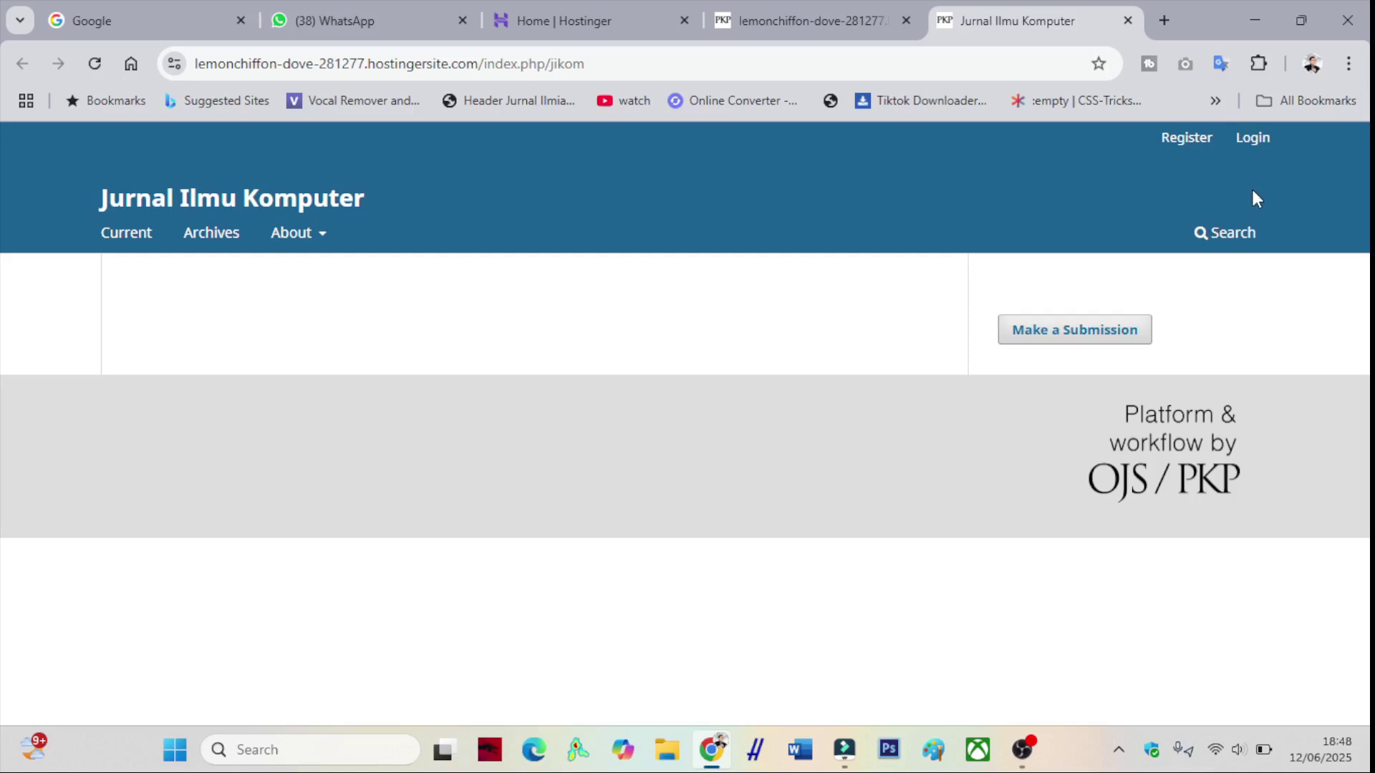
click(1254, 148)
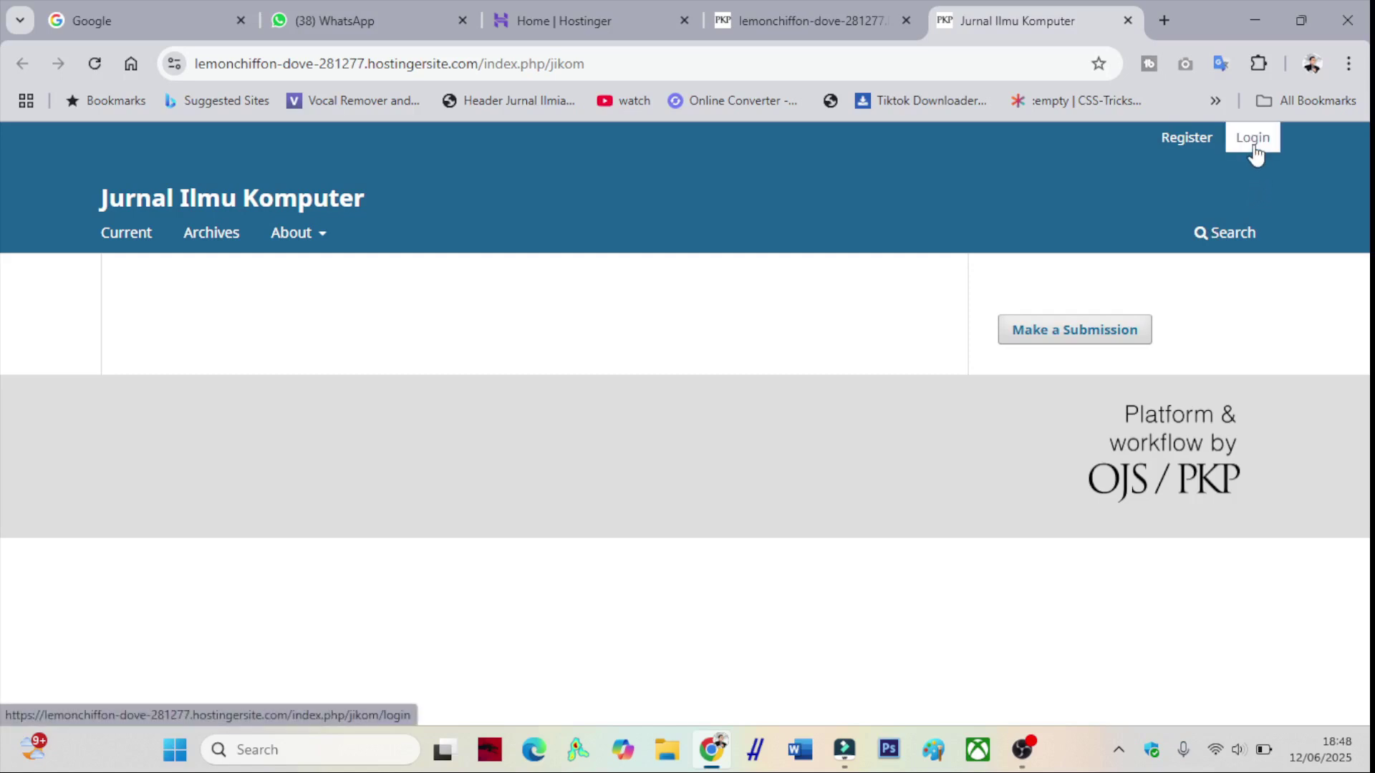
- Log in to Jurnal Ilmu Komputer as administrator by entering the account password
scroll(343, 415, down, 1)
click(254, 456)
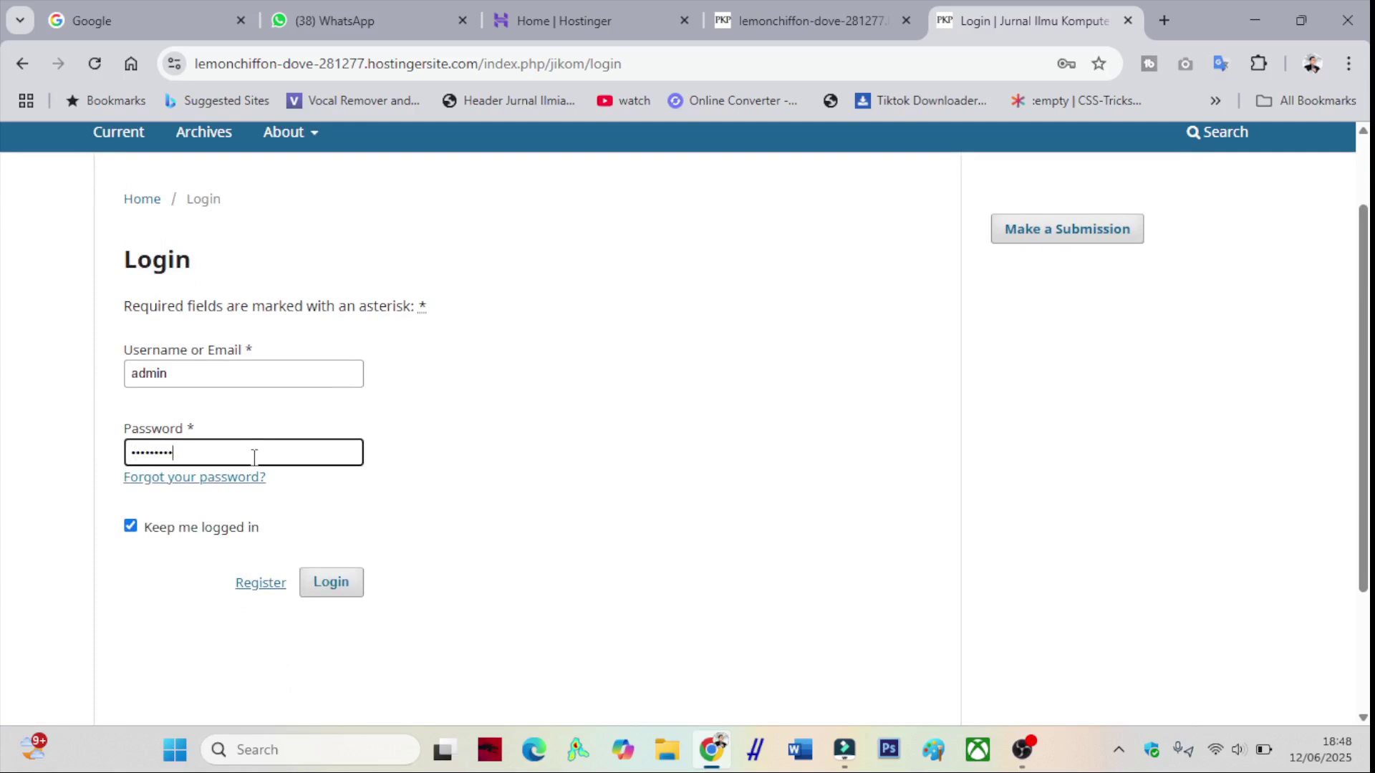
key(Return)
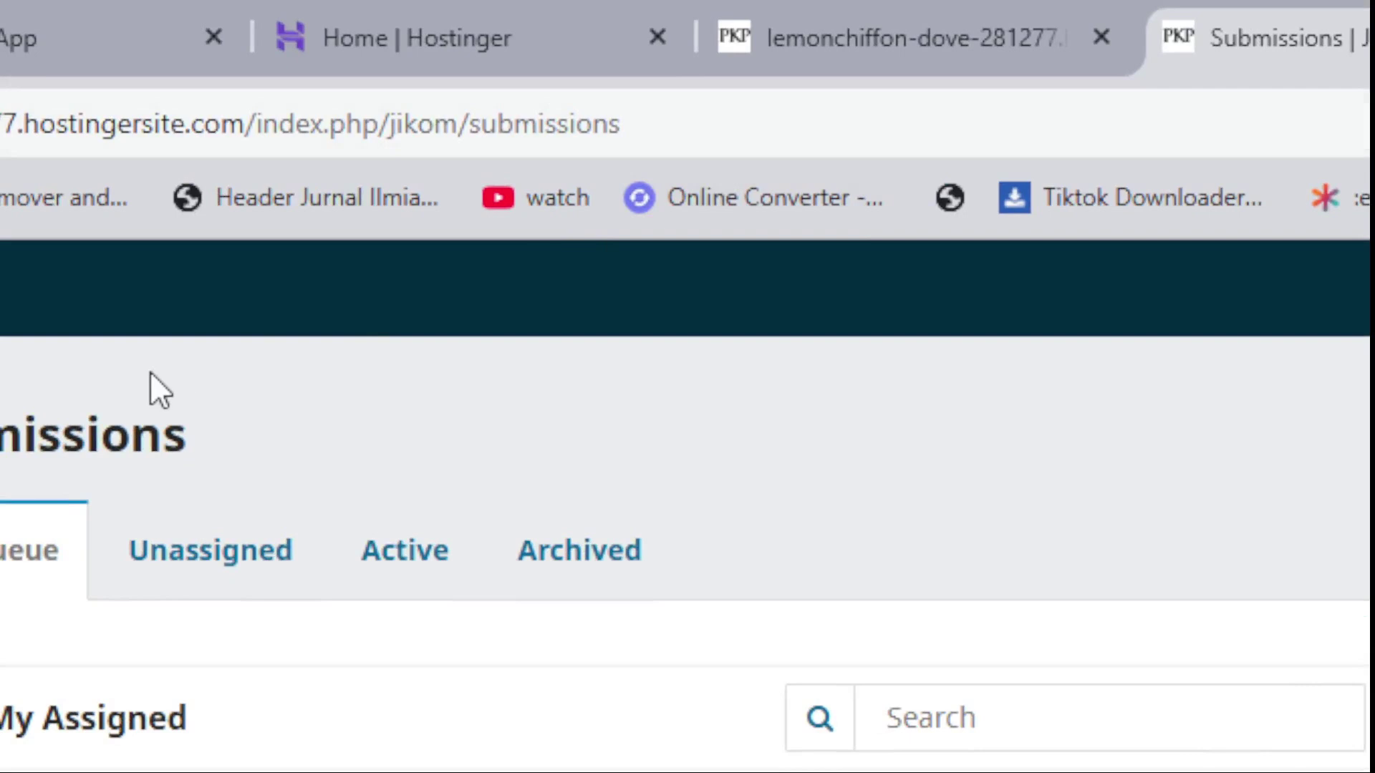
- Navigate through the dashboard sidebar to the OJS site Administration page
scroll(260, 376, down, 5)
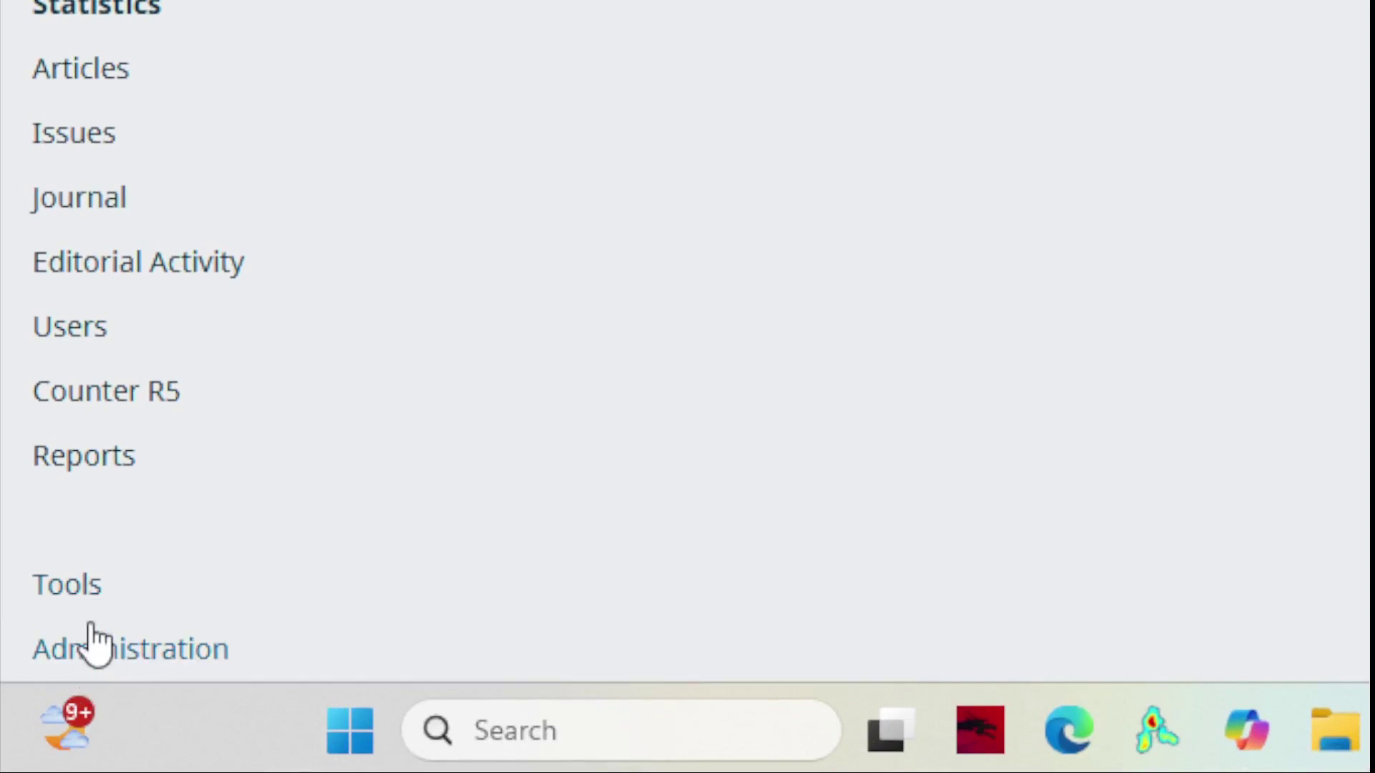
scroll(192, 506, up, 5)
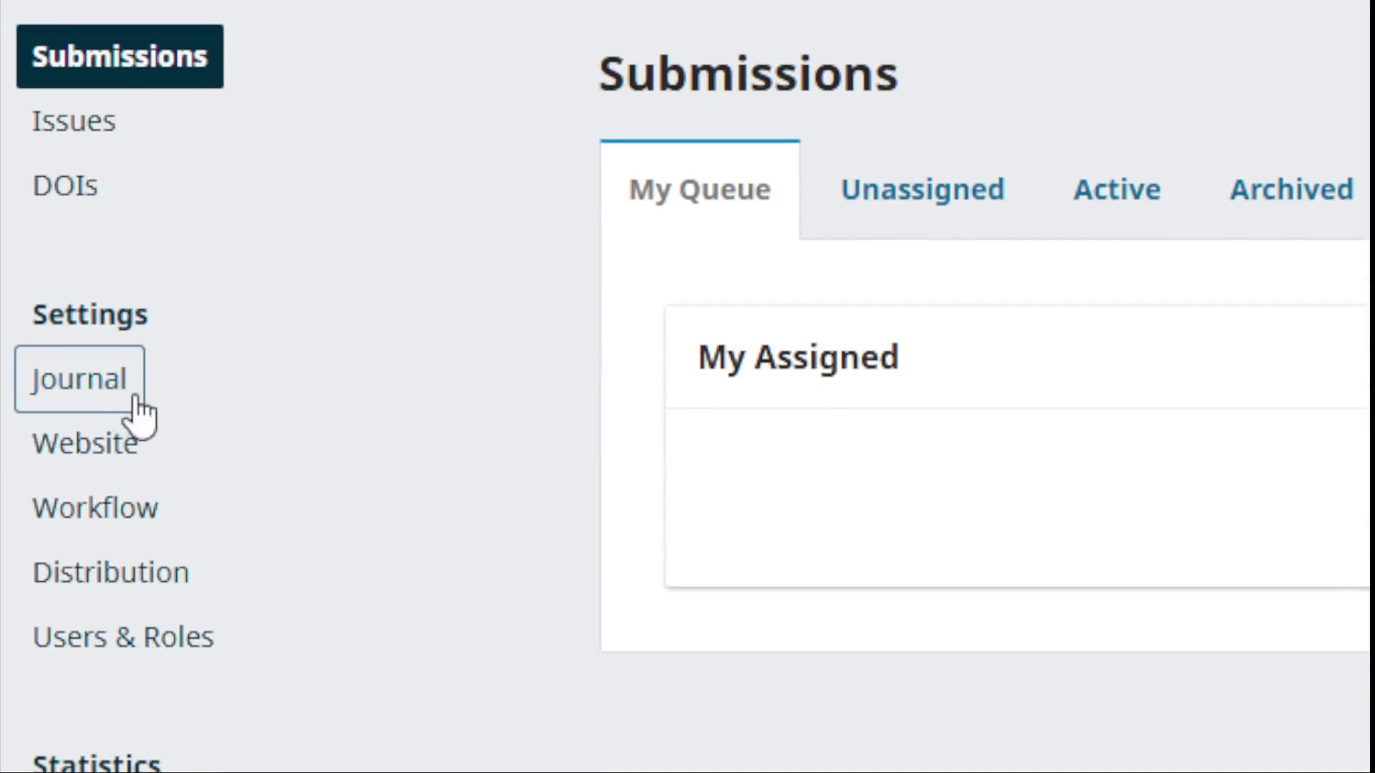
click(133, 394)
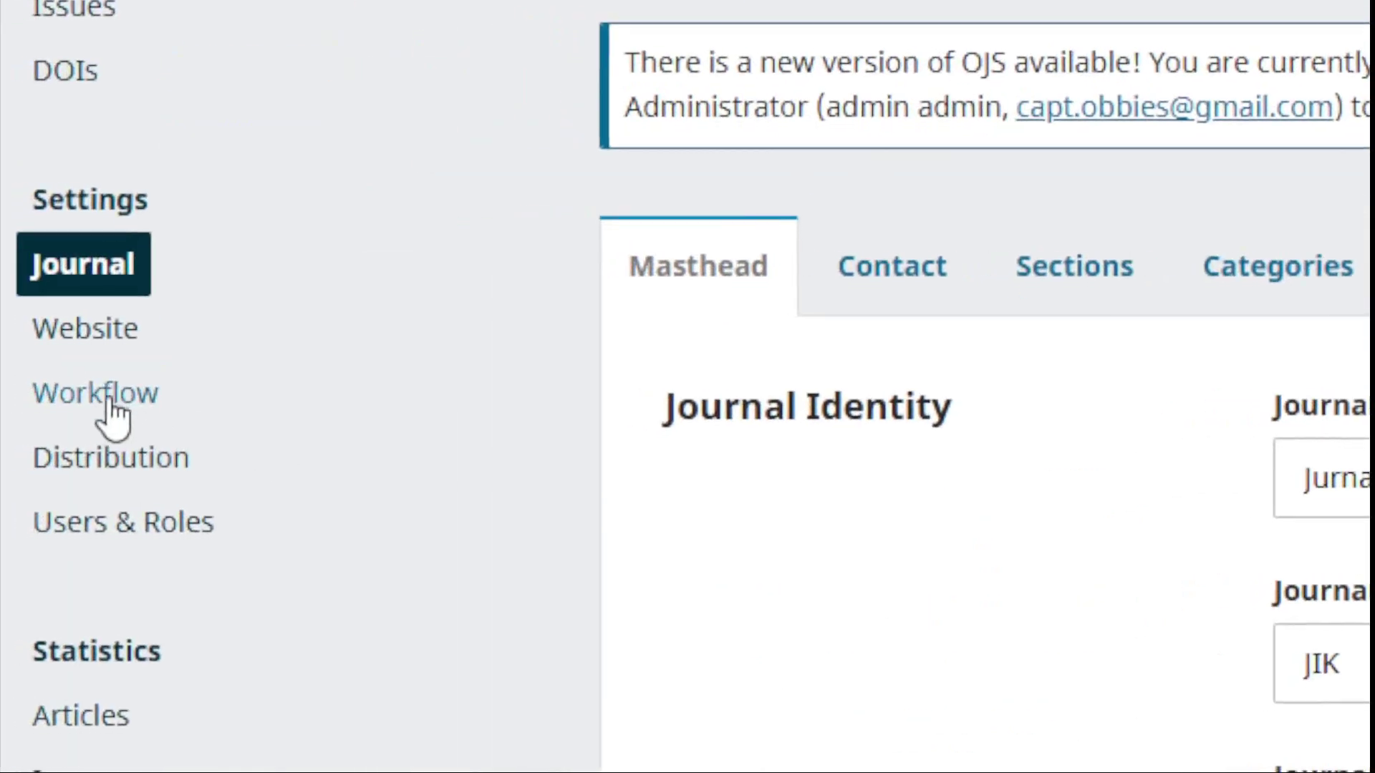
scroll(118, 422, down, 8)
scroll(127, 436, down, 10)
scroll(126, 448, up, 6)
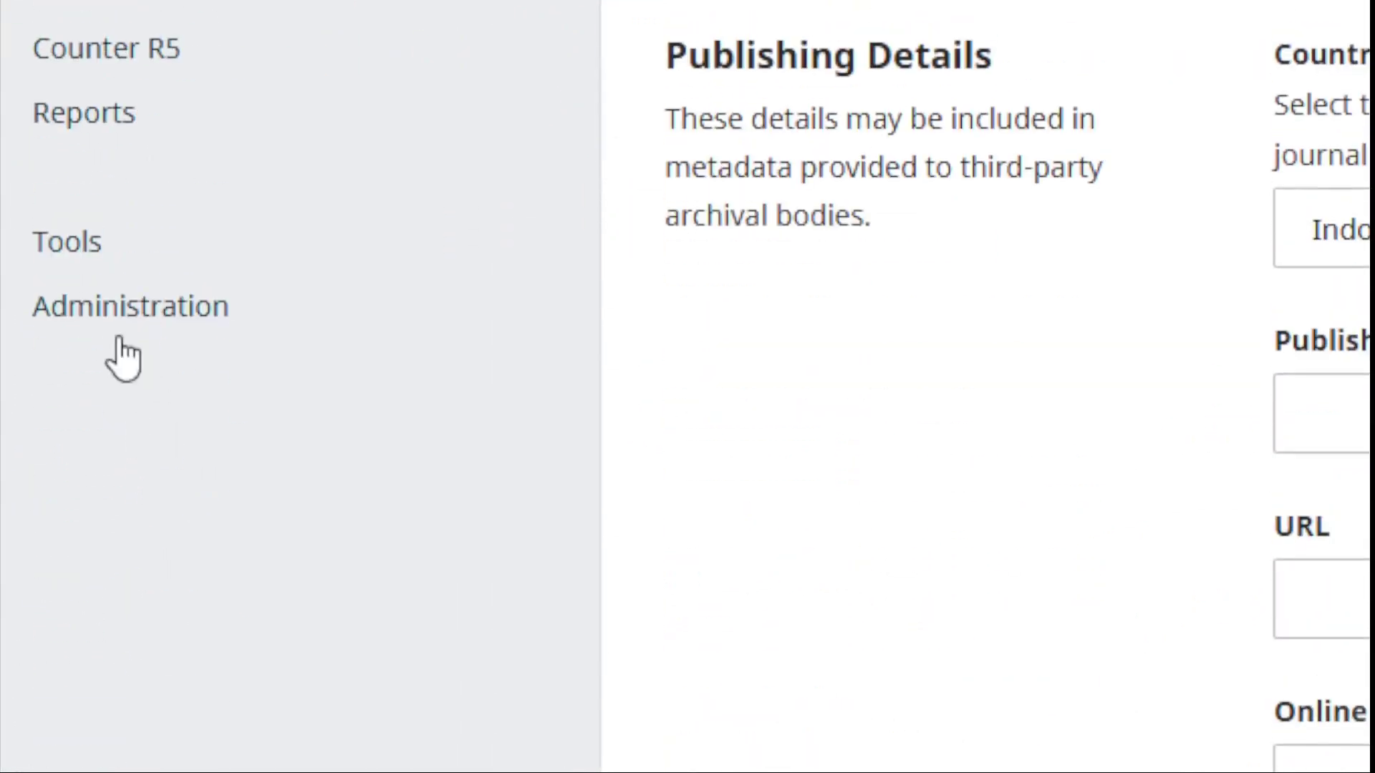
click(113, 385)
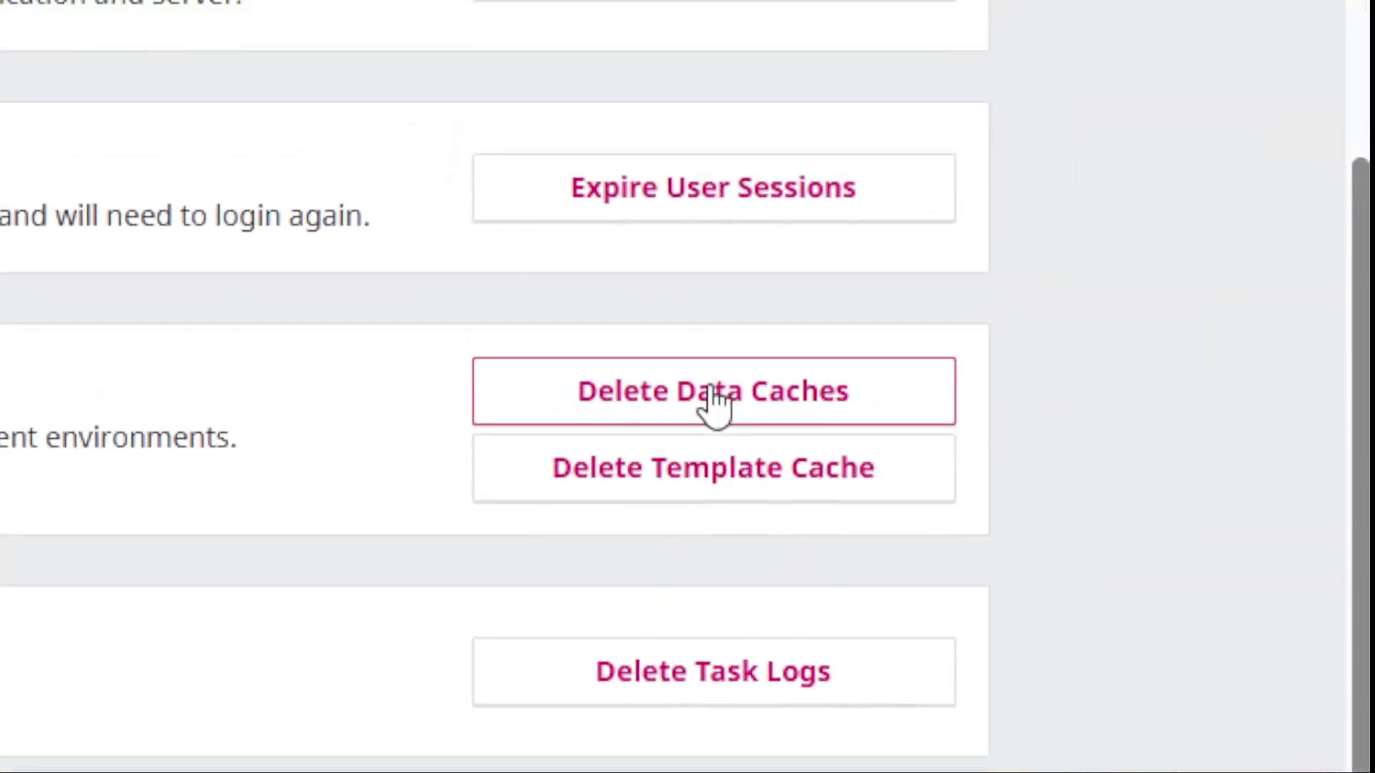
- Delete the data caches and the compiled template cache, confirming with OK
click(708, 408)
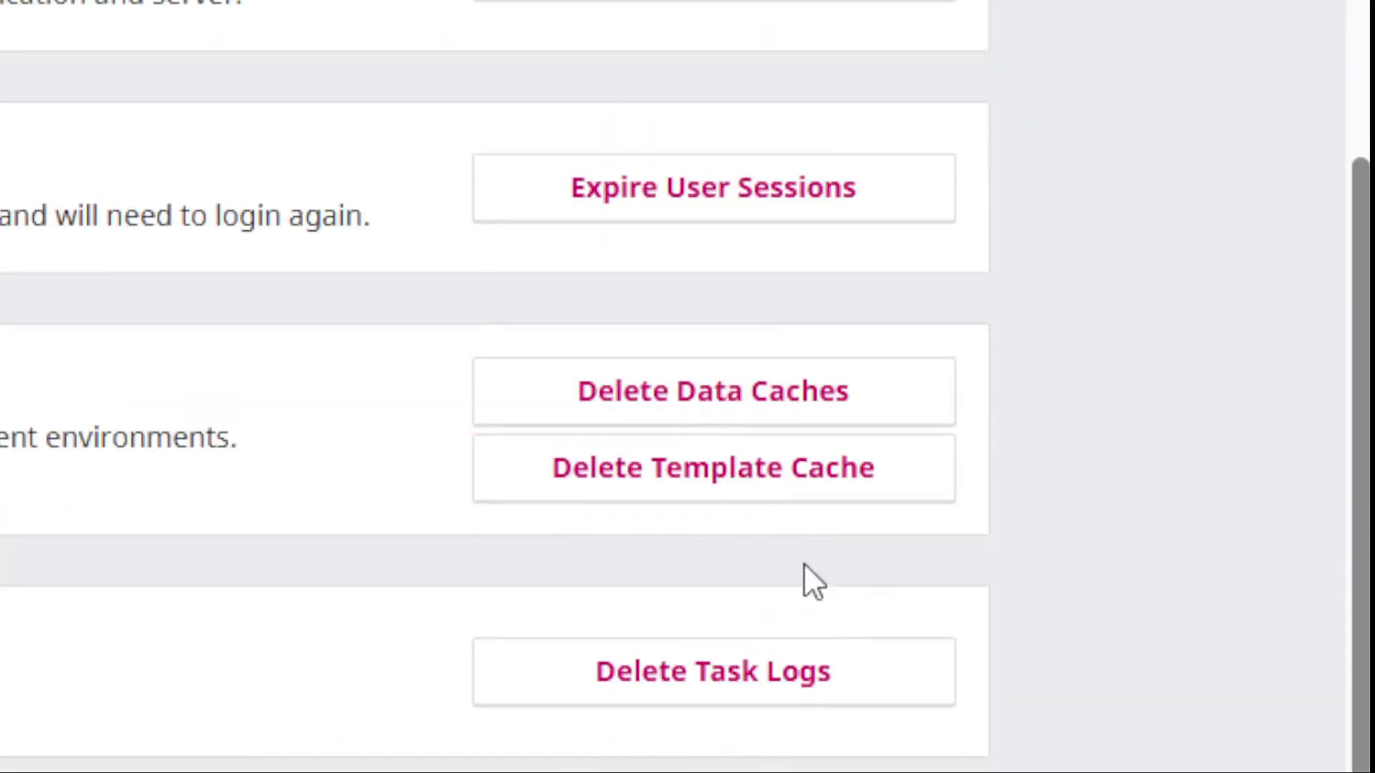
click(719, 494)
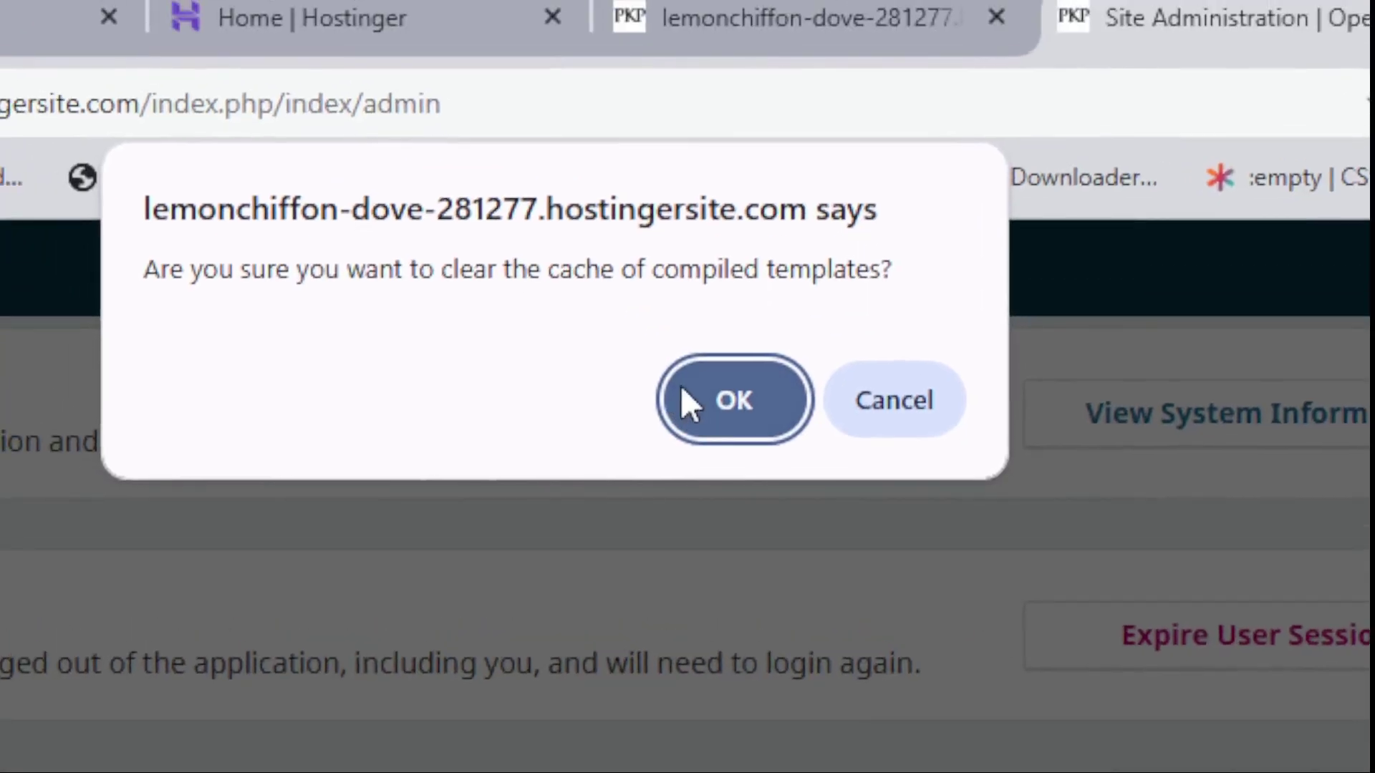
click(681, 387)
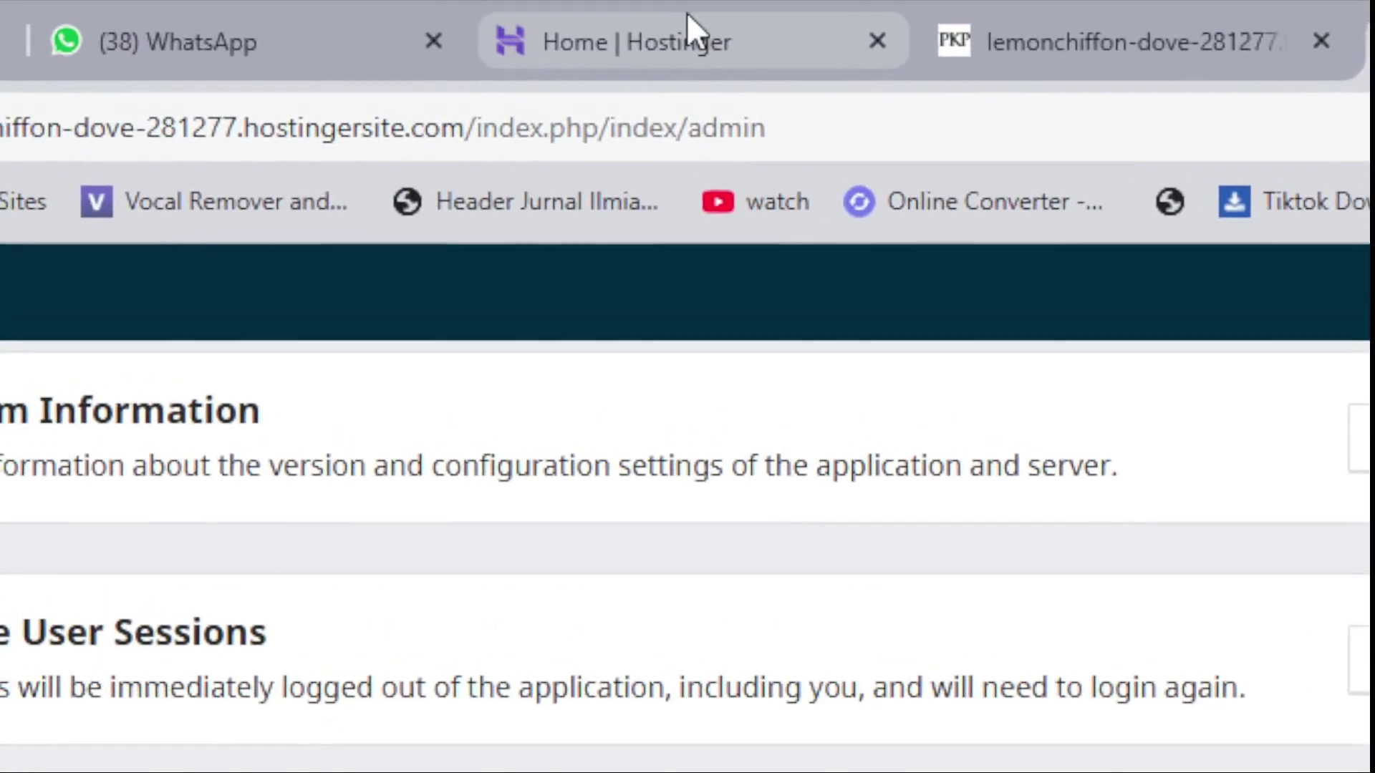
- Return to the Hostinger hPanel dashboard tab
click(685, 12)
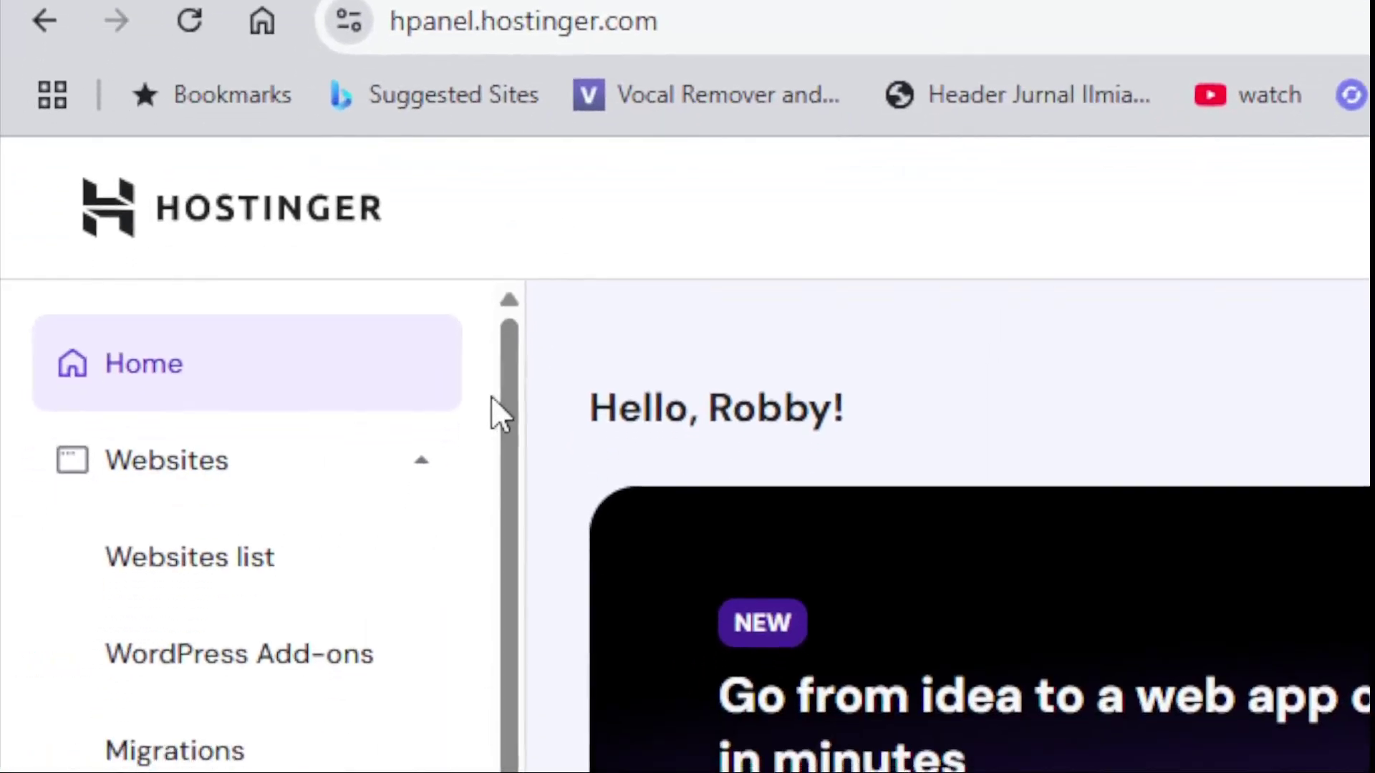
drag(510, 412, 527, 448)
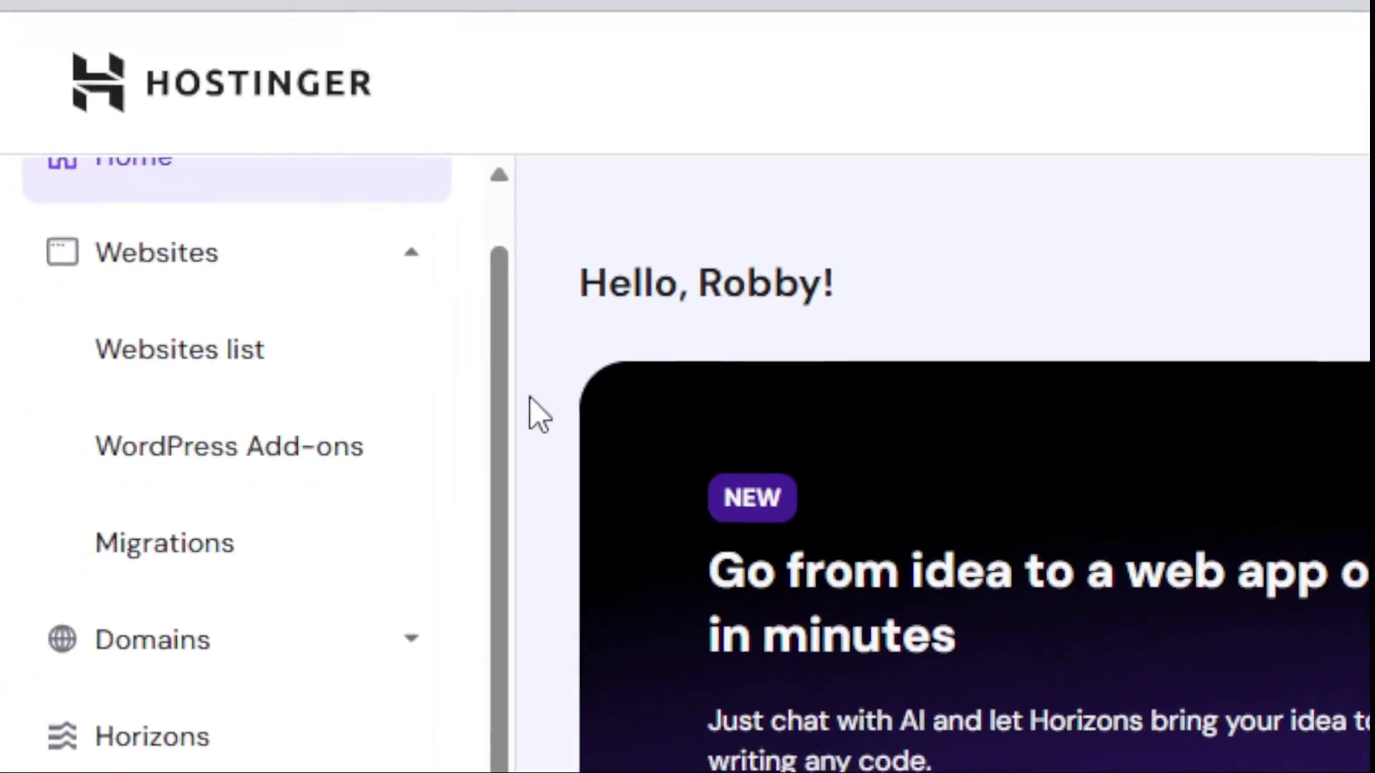
drag(508, 390, 491, 348)
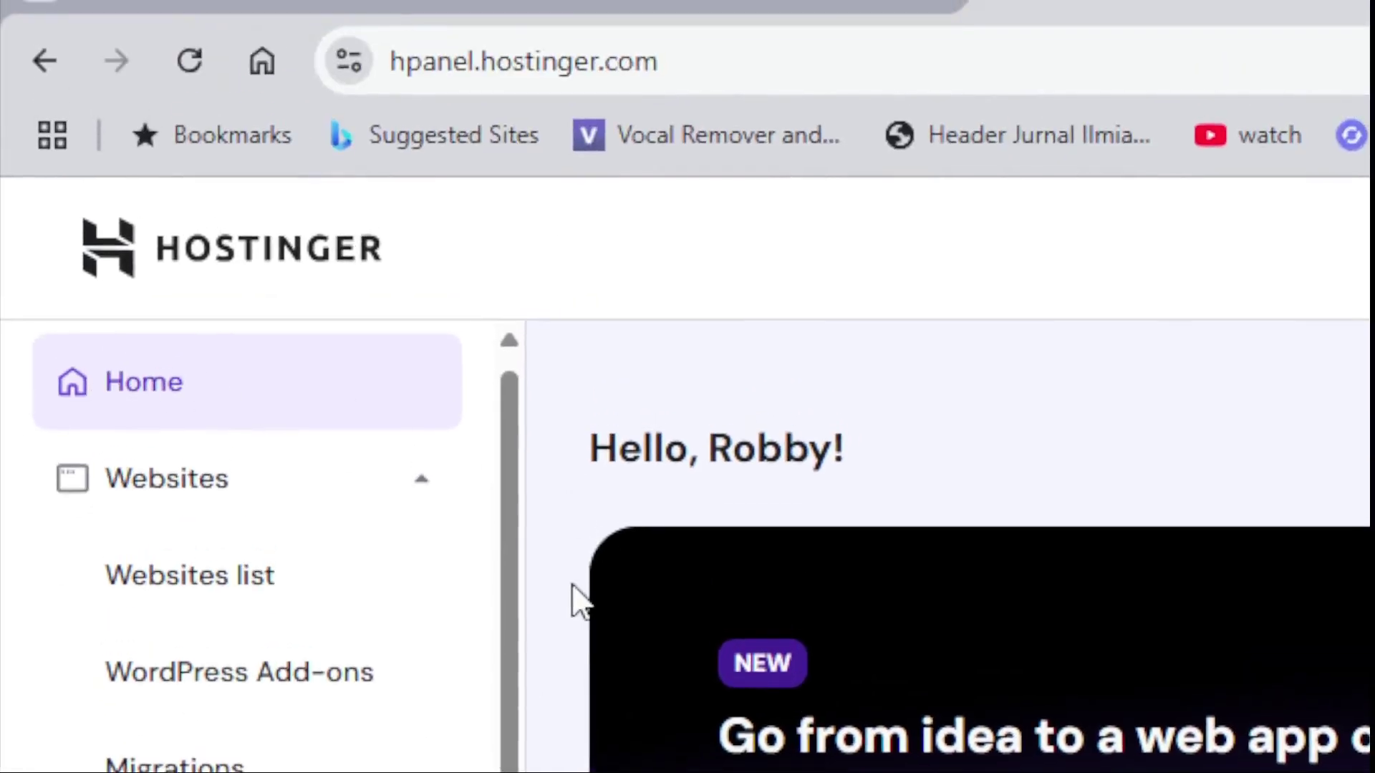
drag(509, 432, 509, 460)
drag(515, 630, 543, 604)
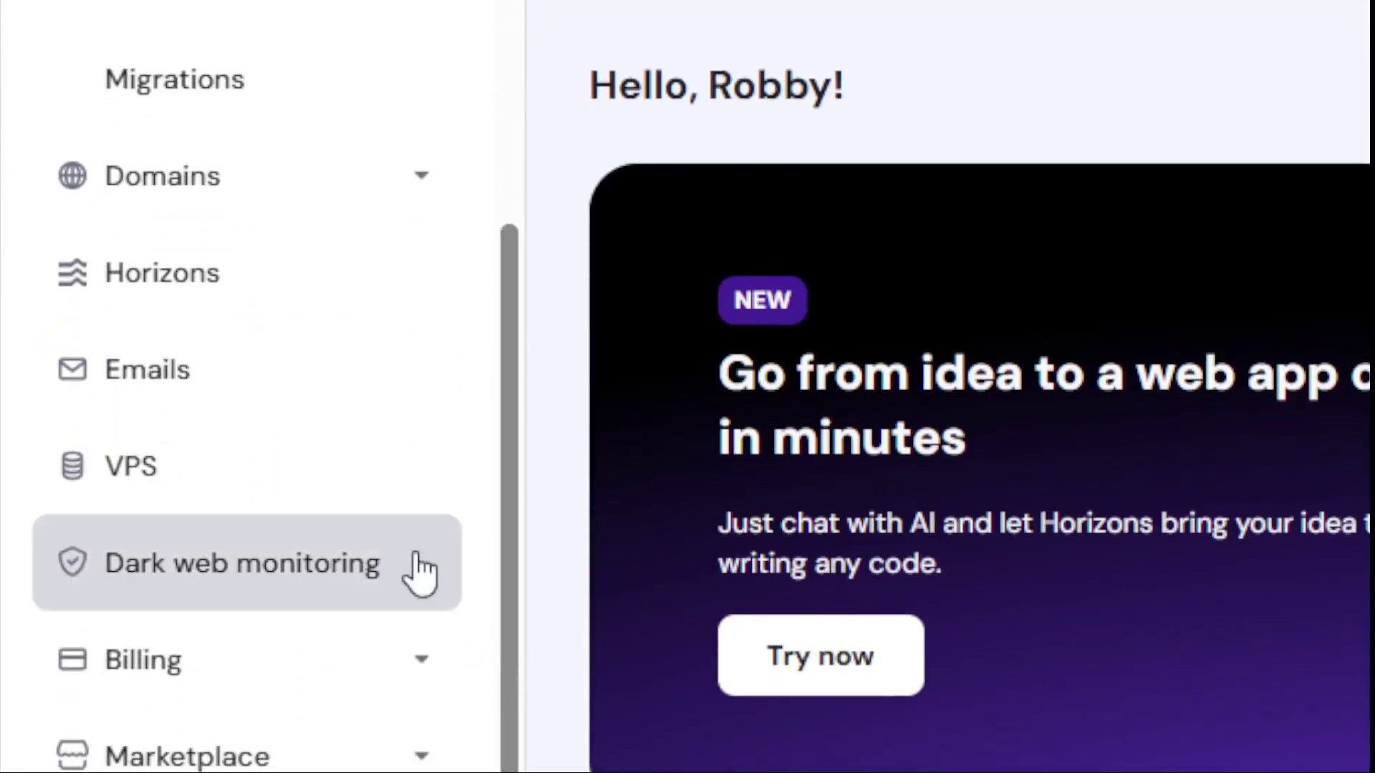
scroll(363, 522, up, 3)
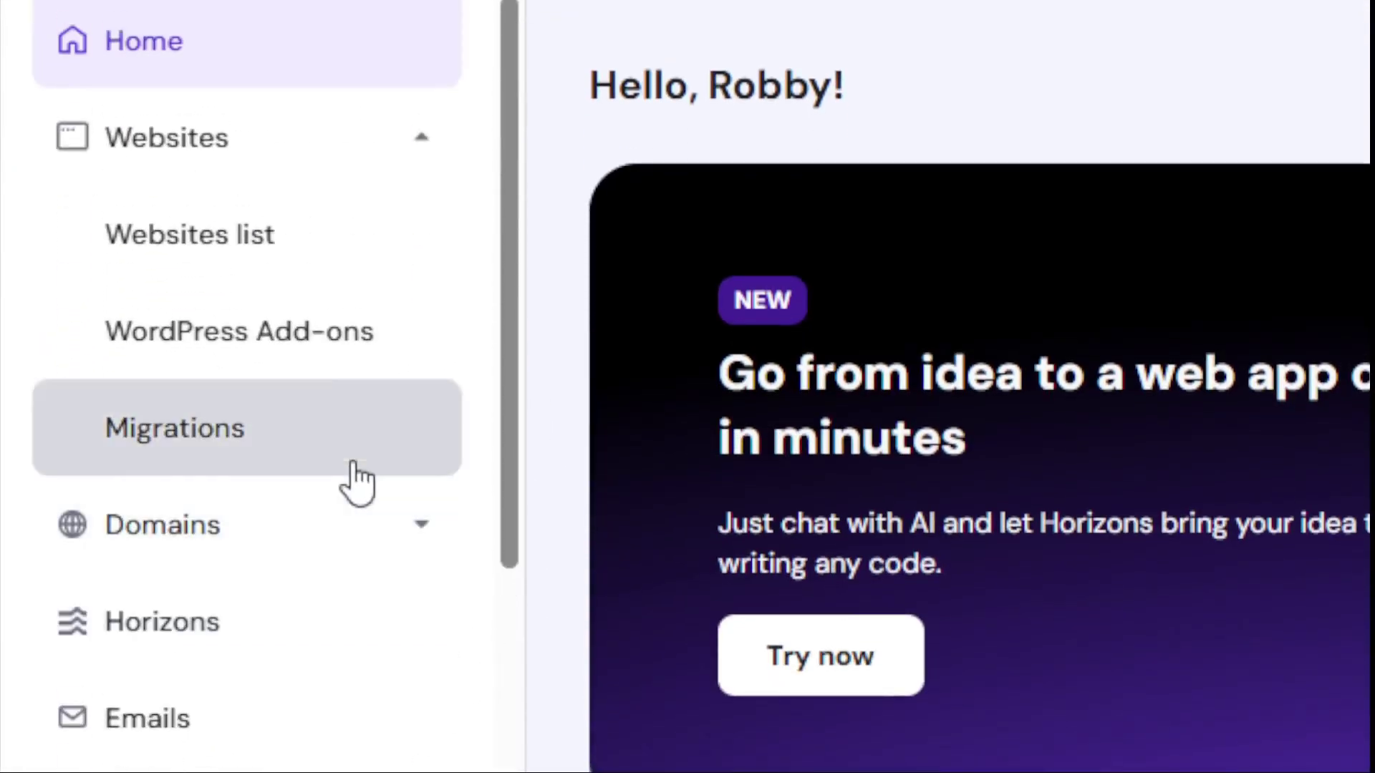
scroll(313, 342, down, 1)
scroll(310, 337, up, 2)
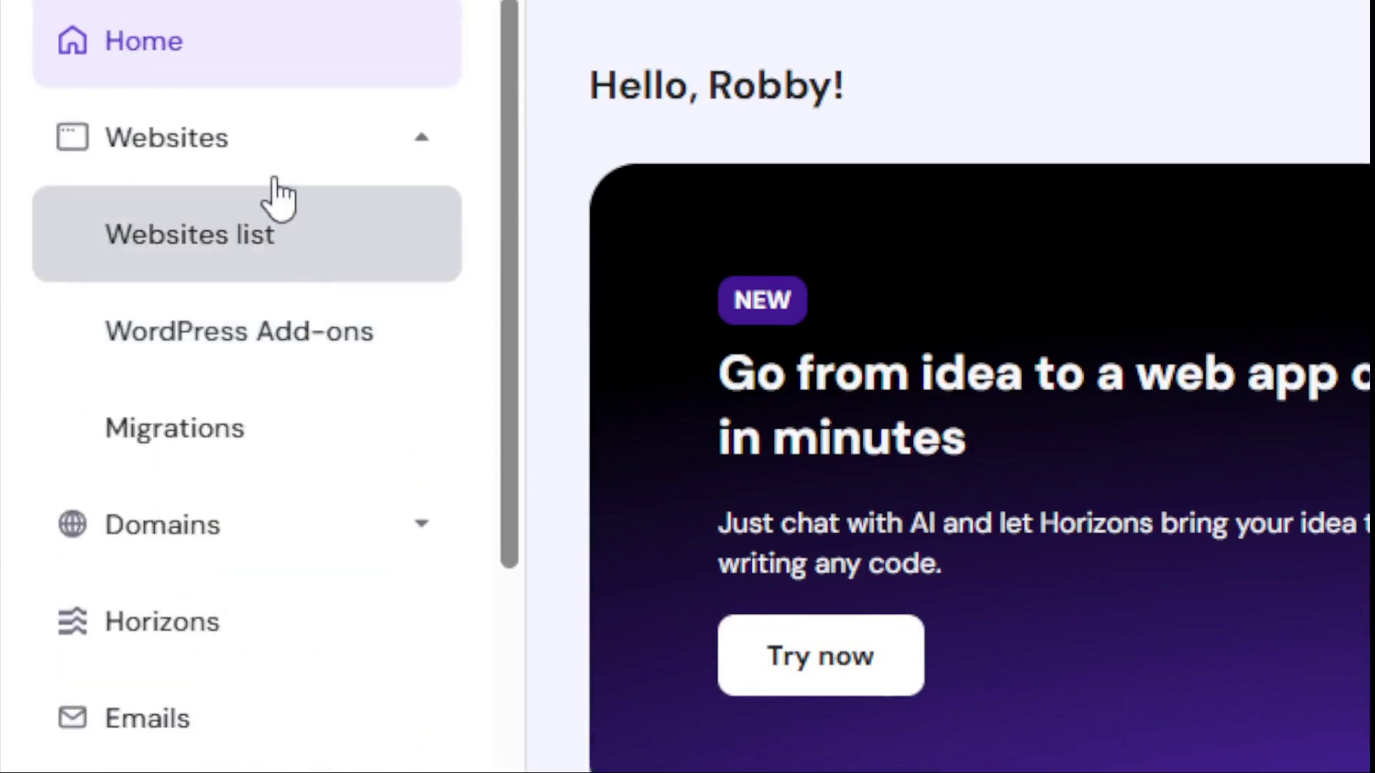
- Open File Manager from the lemonchiffon-dove-281277.hostingersite.com Tools menu in the Websites list
click(255, 233)
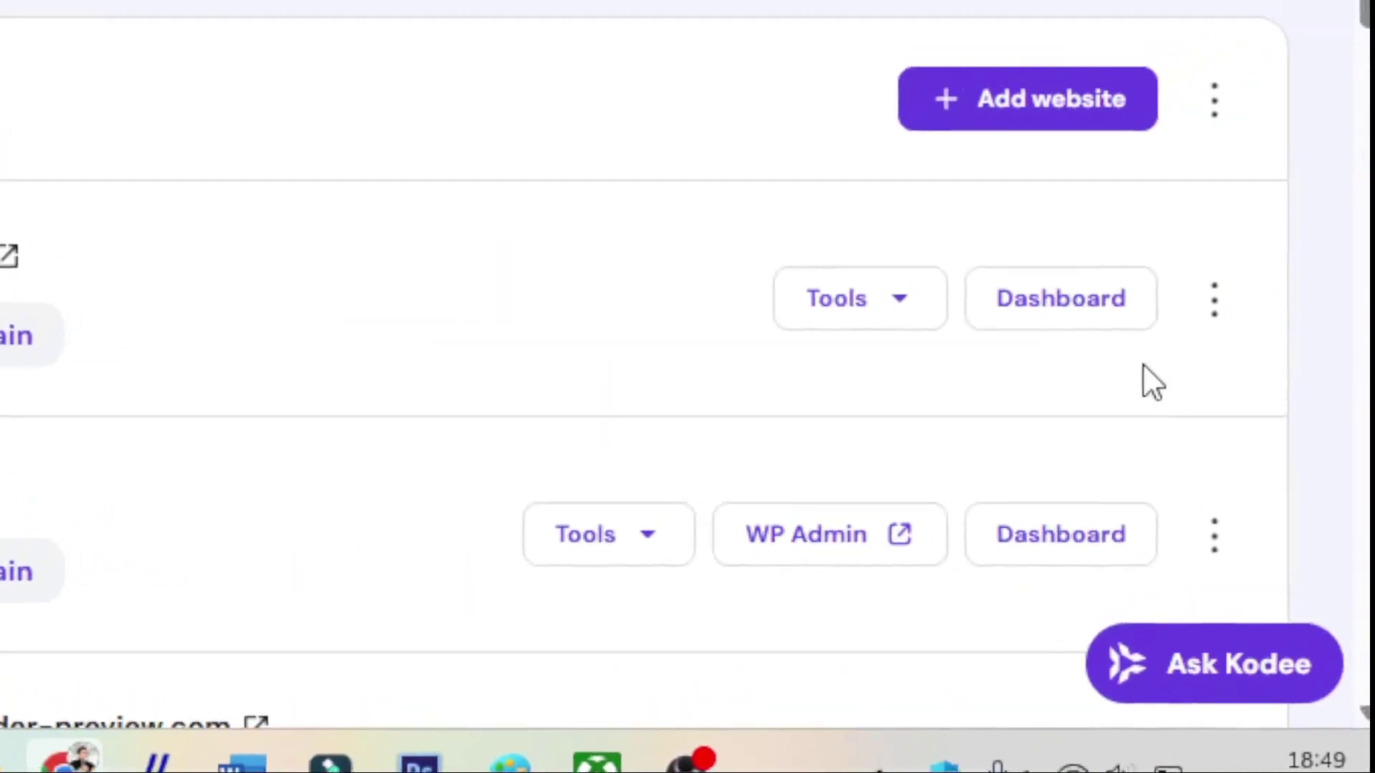
click(918, 296)
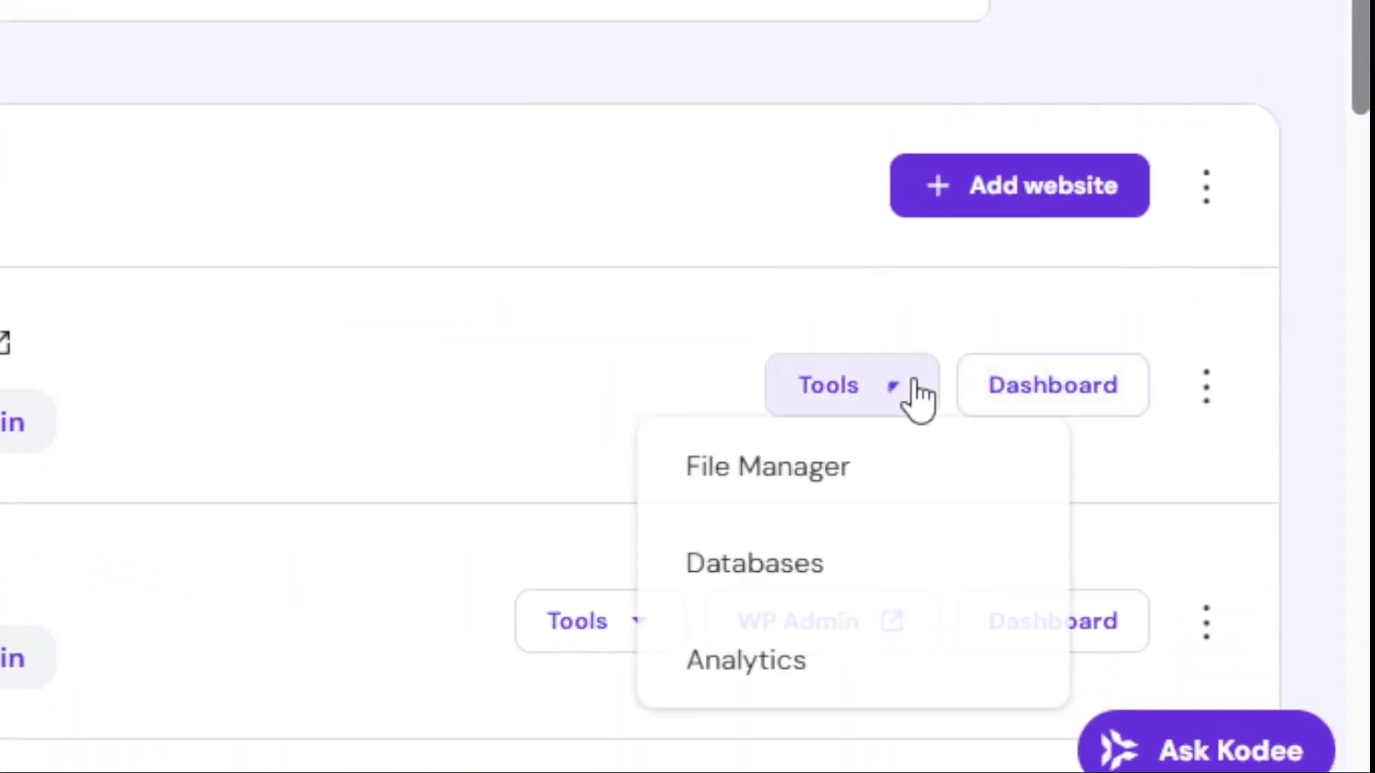
click(838, 462)
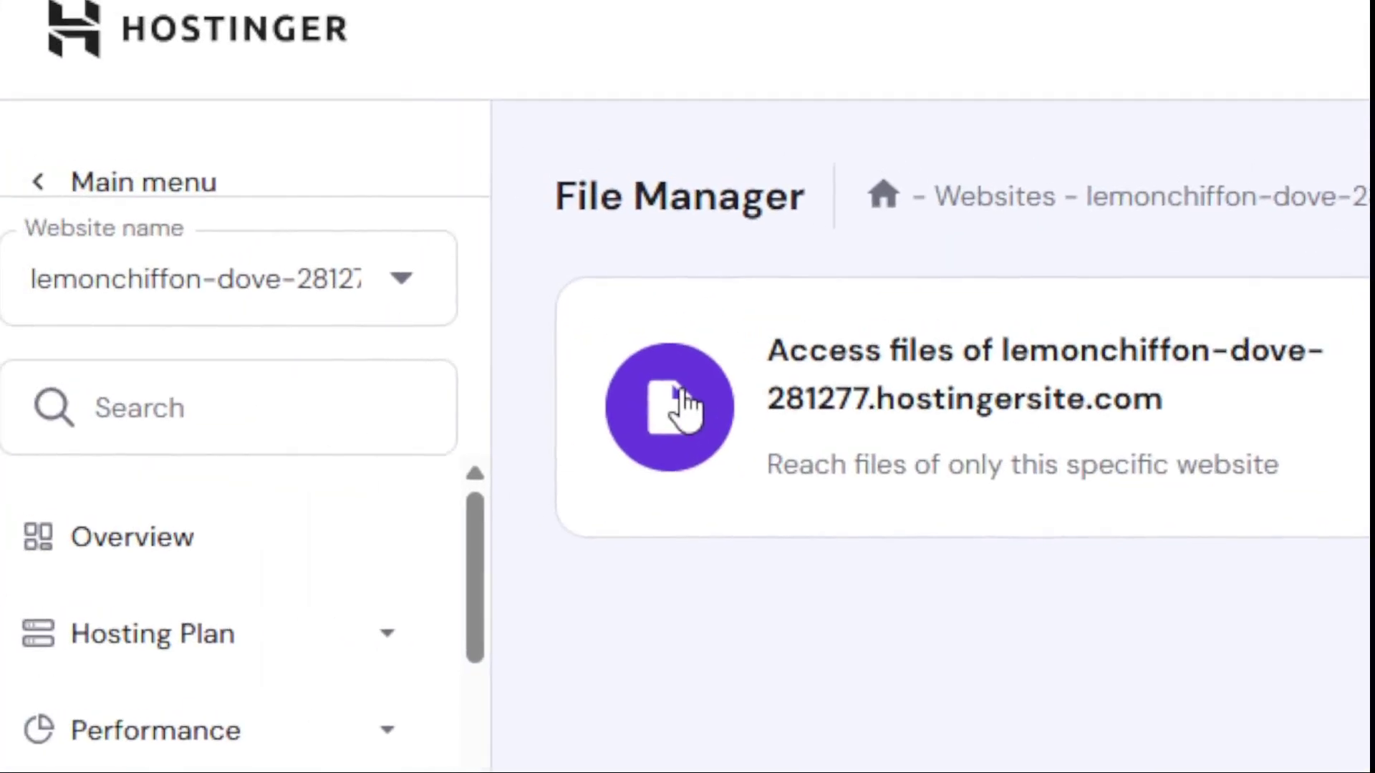
- Access this website's files and open the public_html/cache folder
click(682, 401)
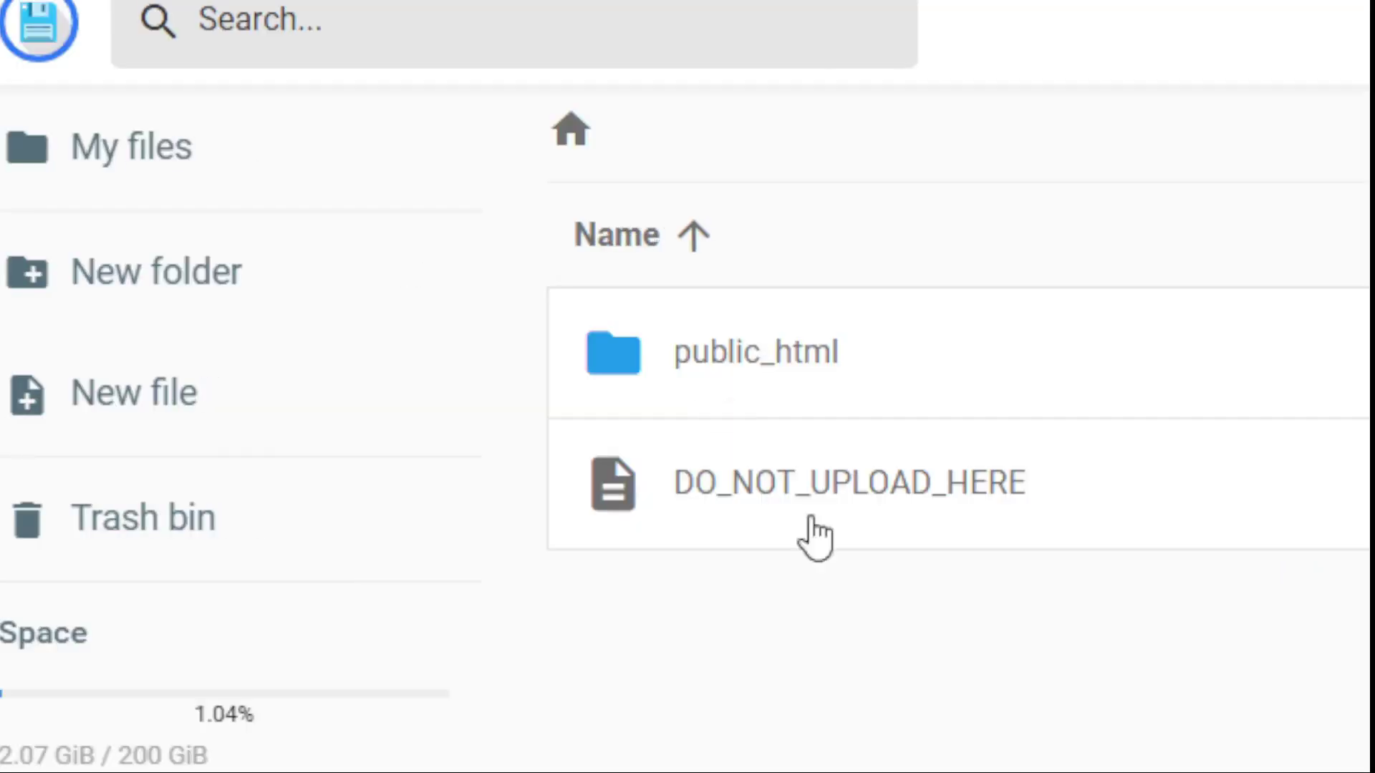
double_click(823, 383)
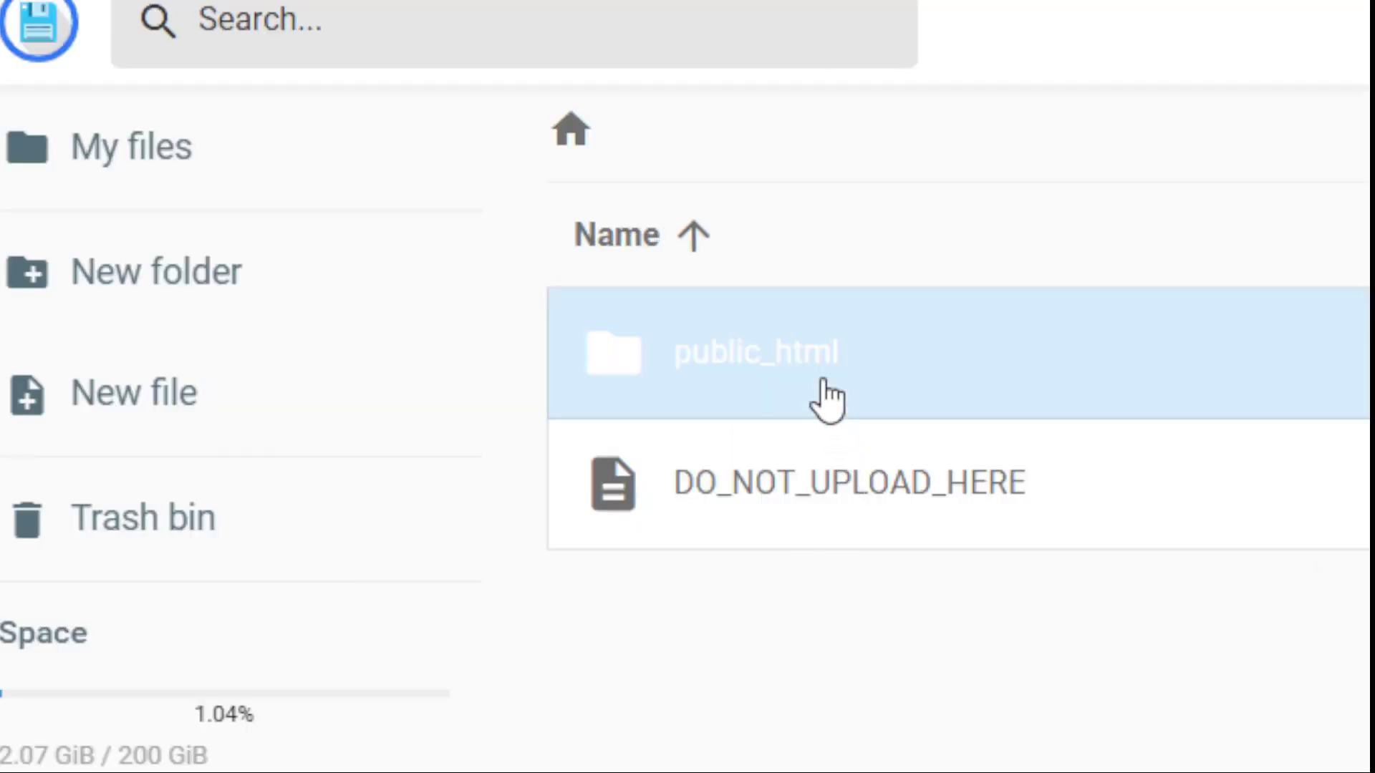
scroll(823, 379, down, 5)
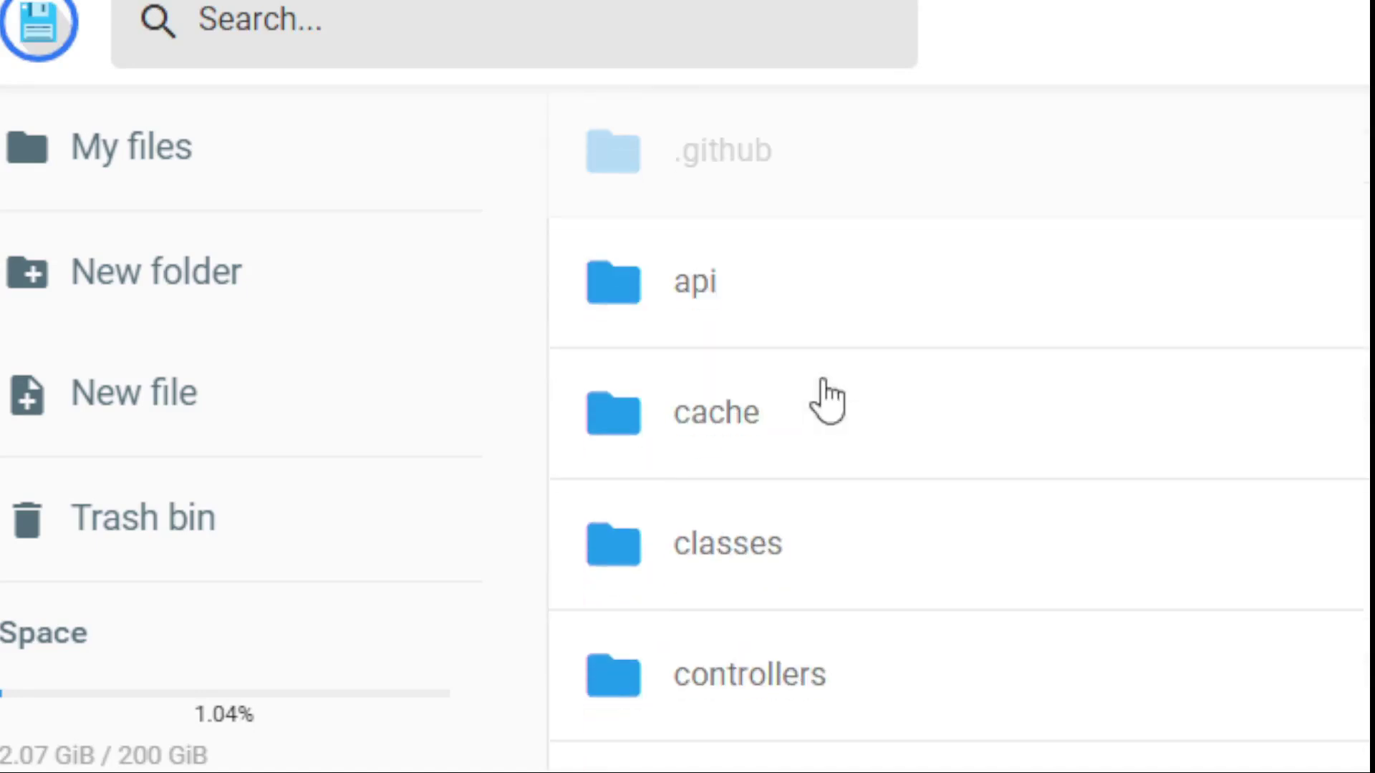
scroll(827, 401, down, 5)
scroll(829, 398, up, 10)
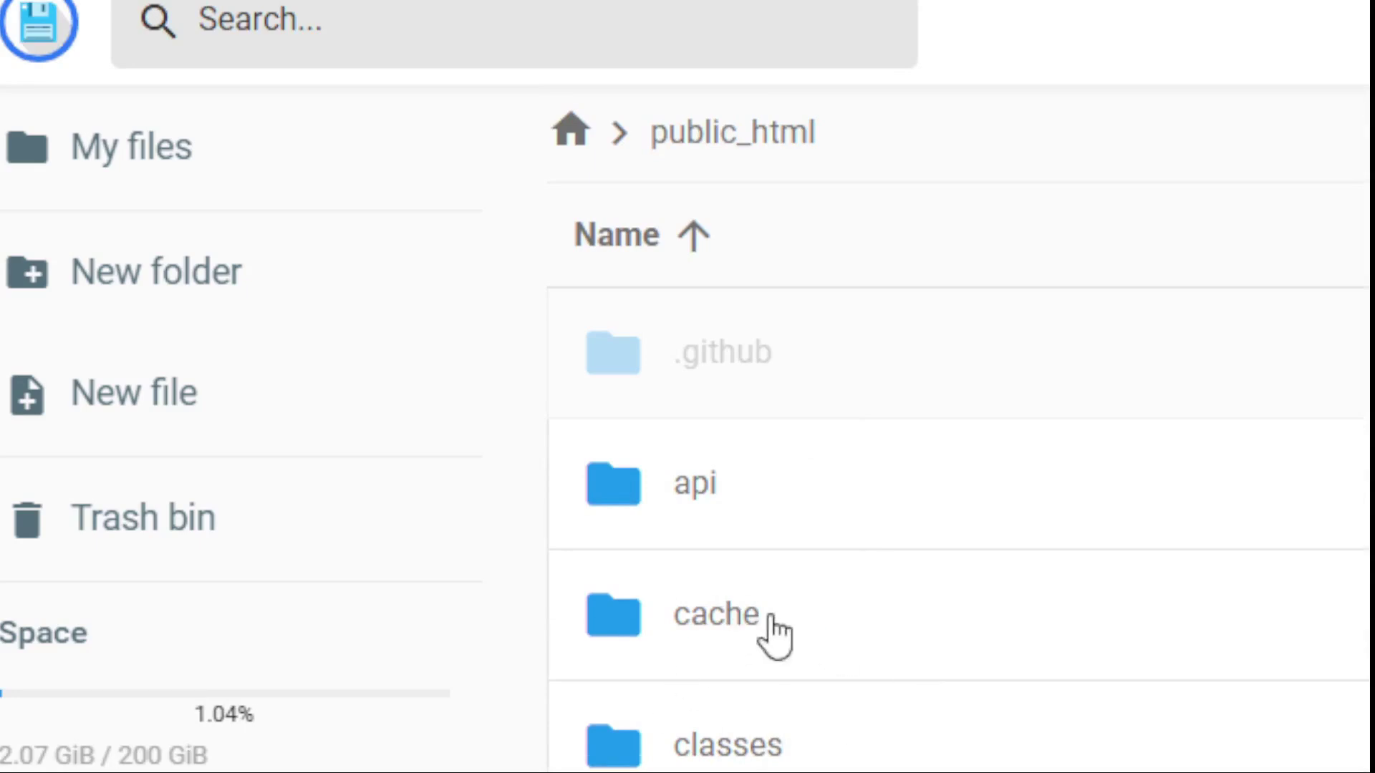
double_click(764, 633)
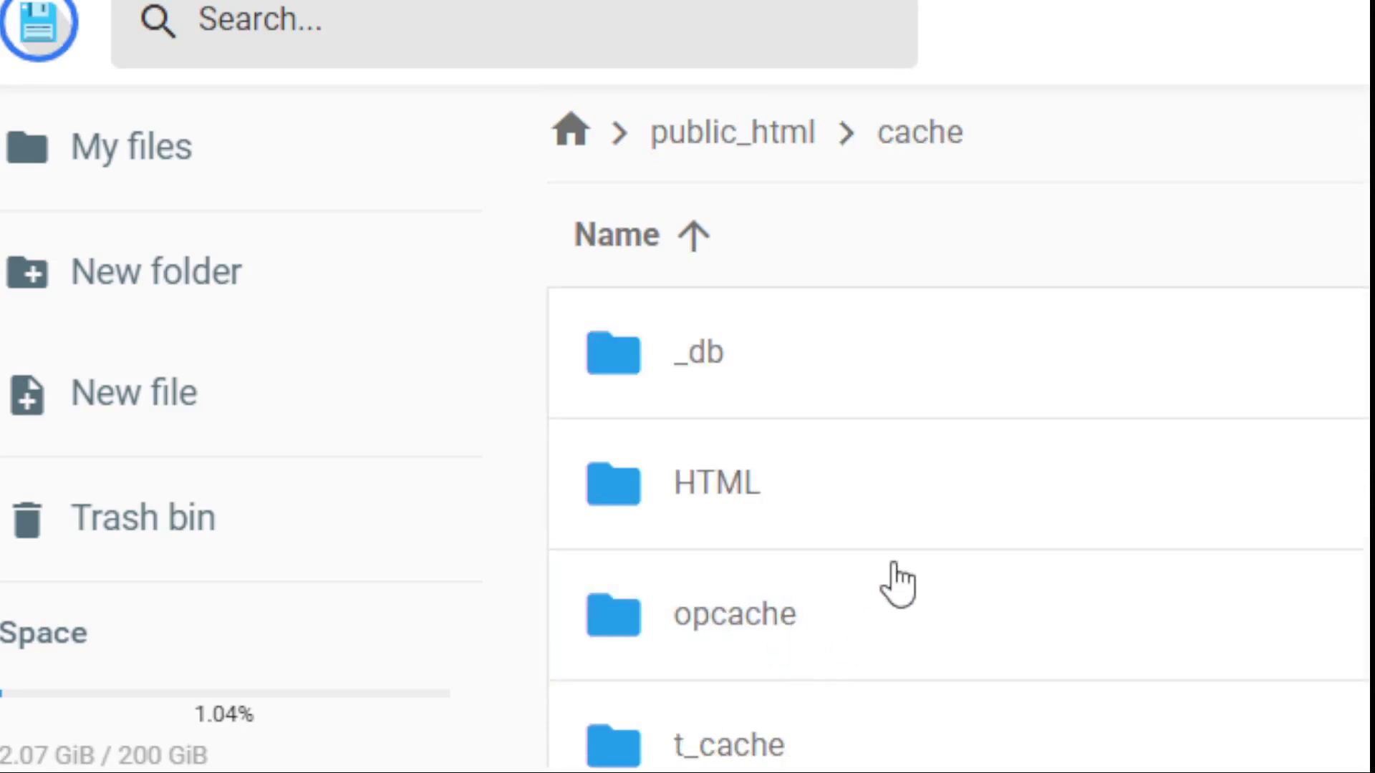
- Check that the _db, t_cache and t_config folders are empty, returning to cache each time
scroll(895, 567, down, 2)
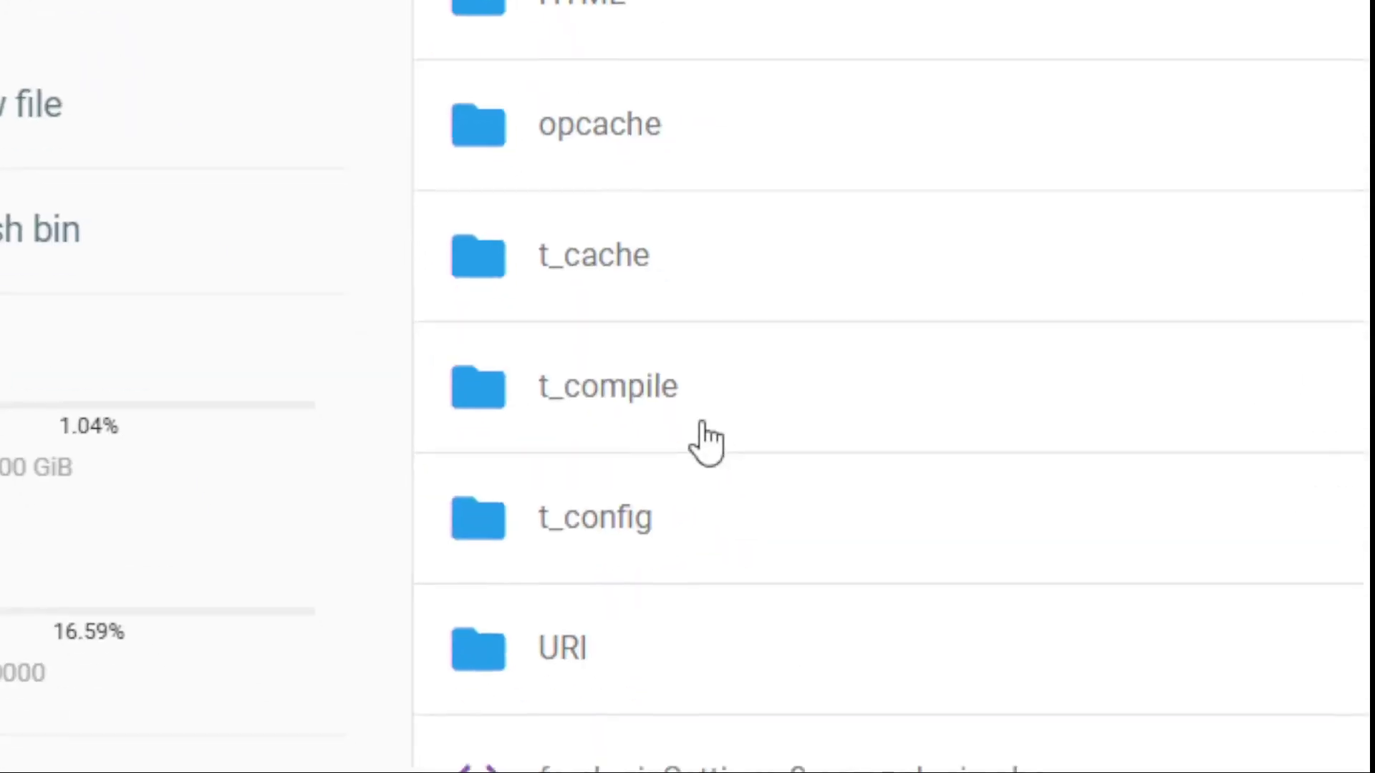
scroll(663, 365, up, 2)
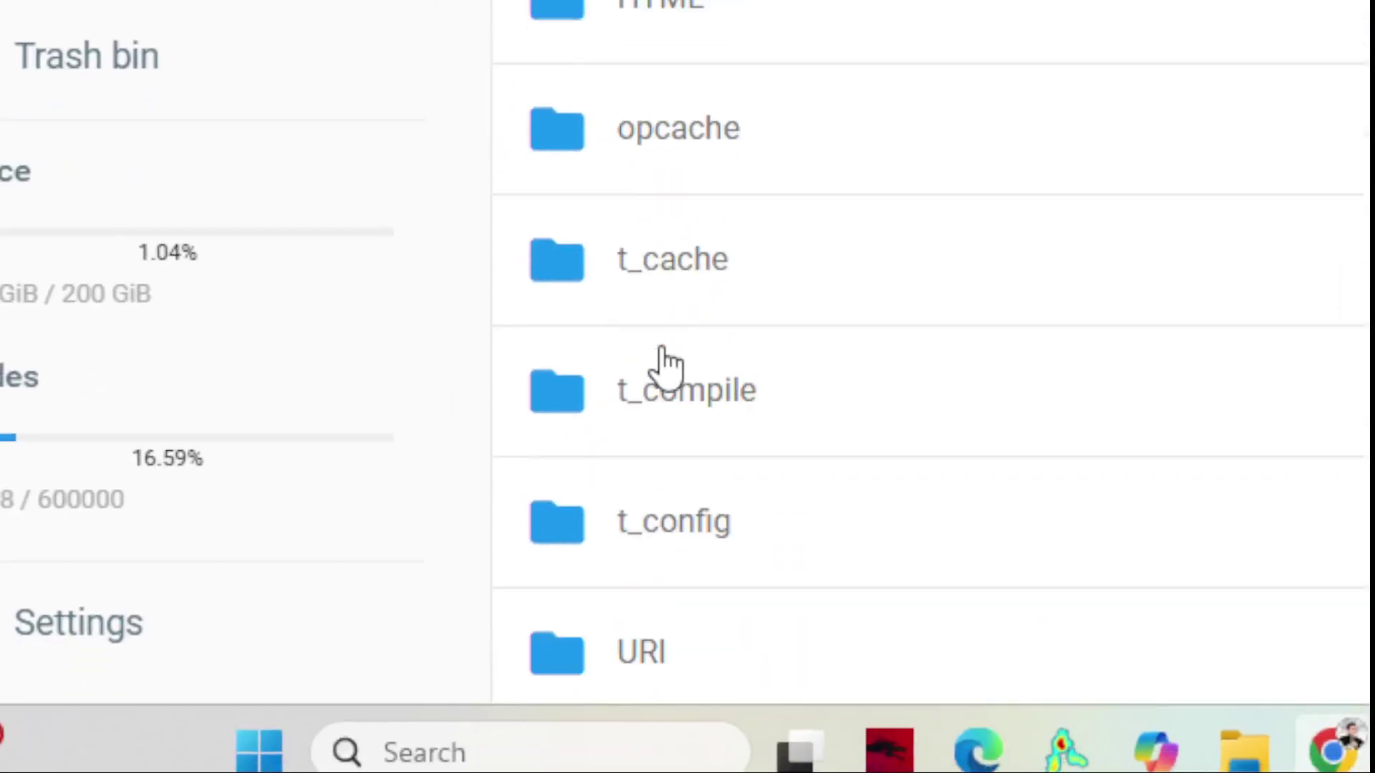
click(689, 387)
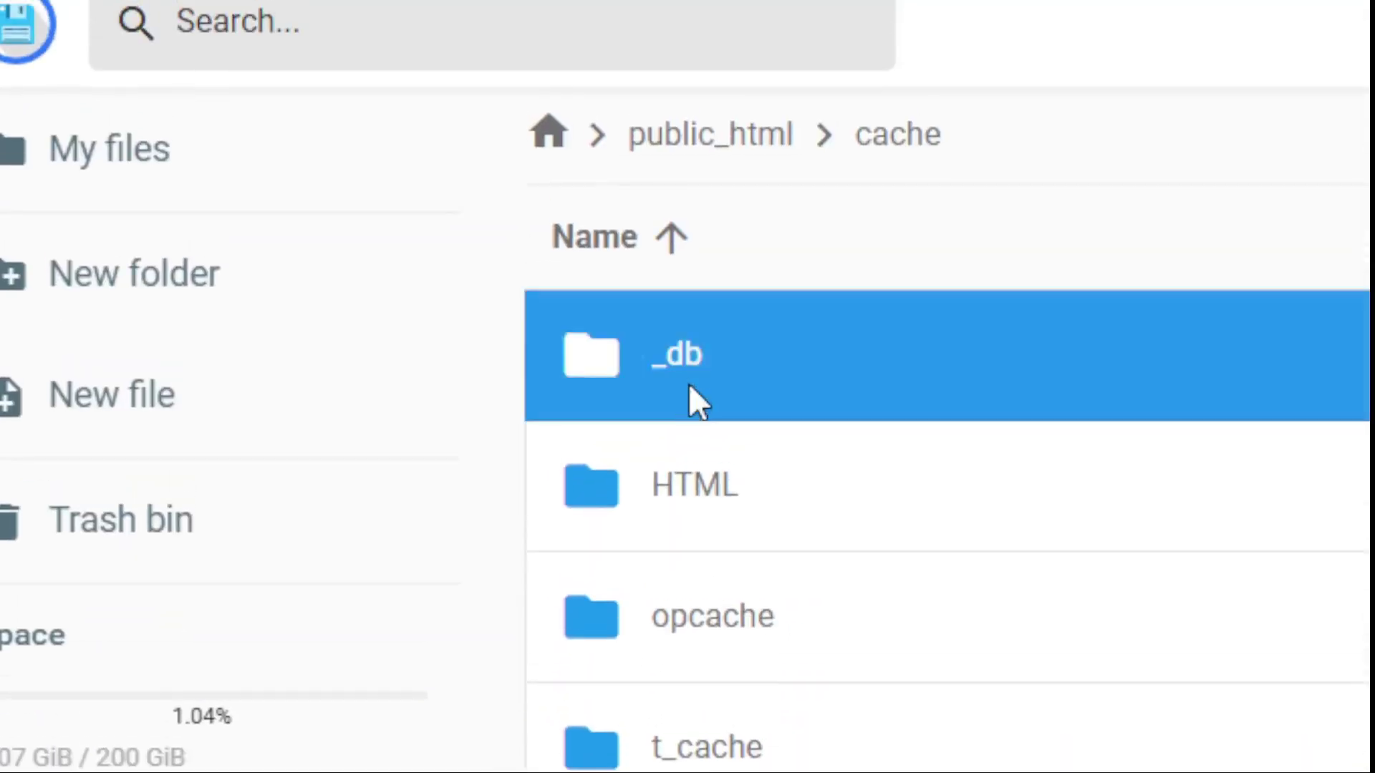
double_click(688, 383)
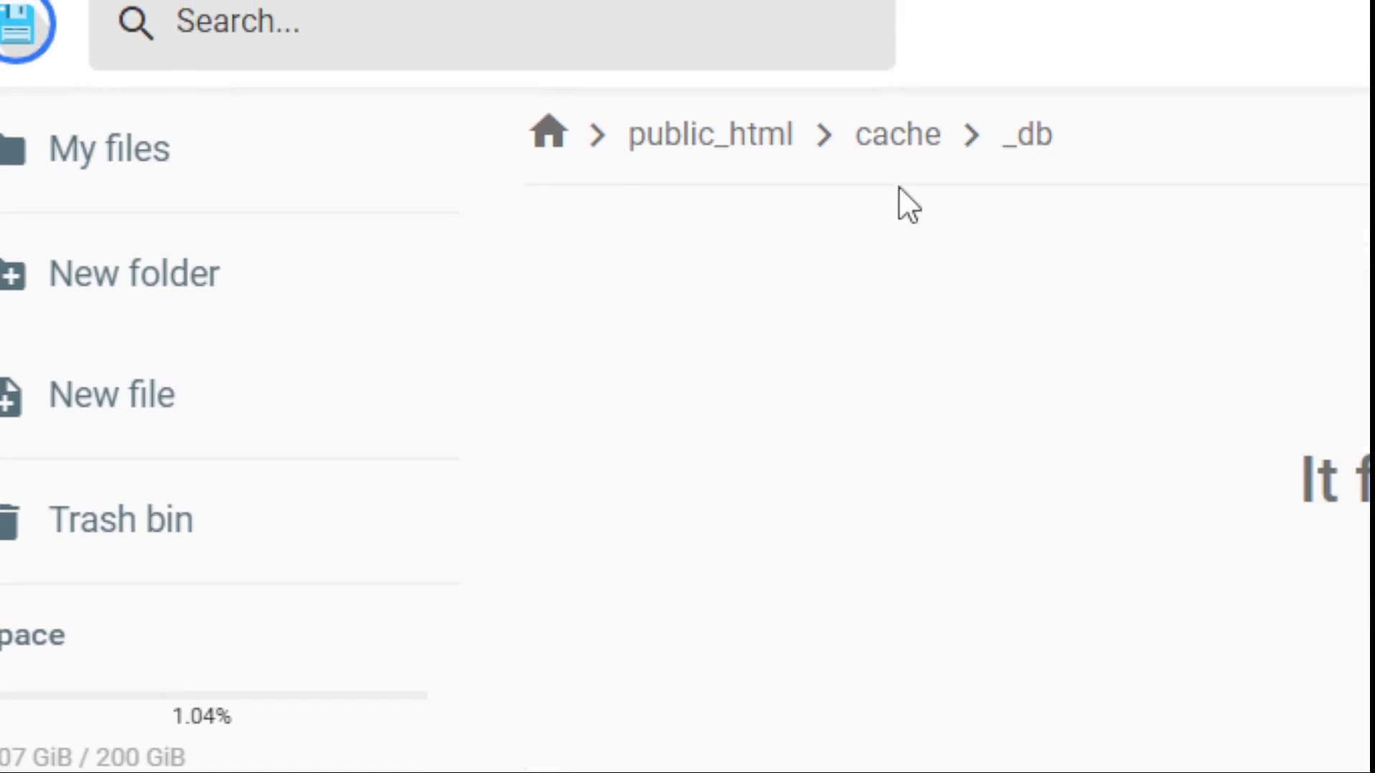
click(894, 136)
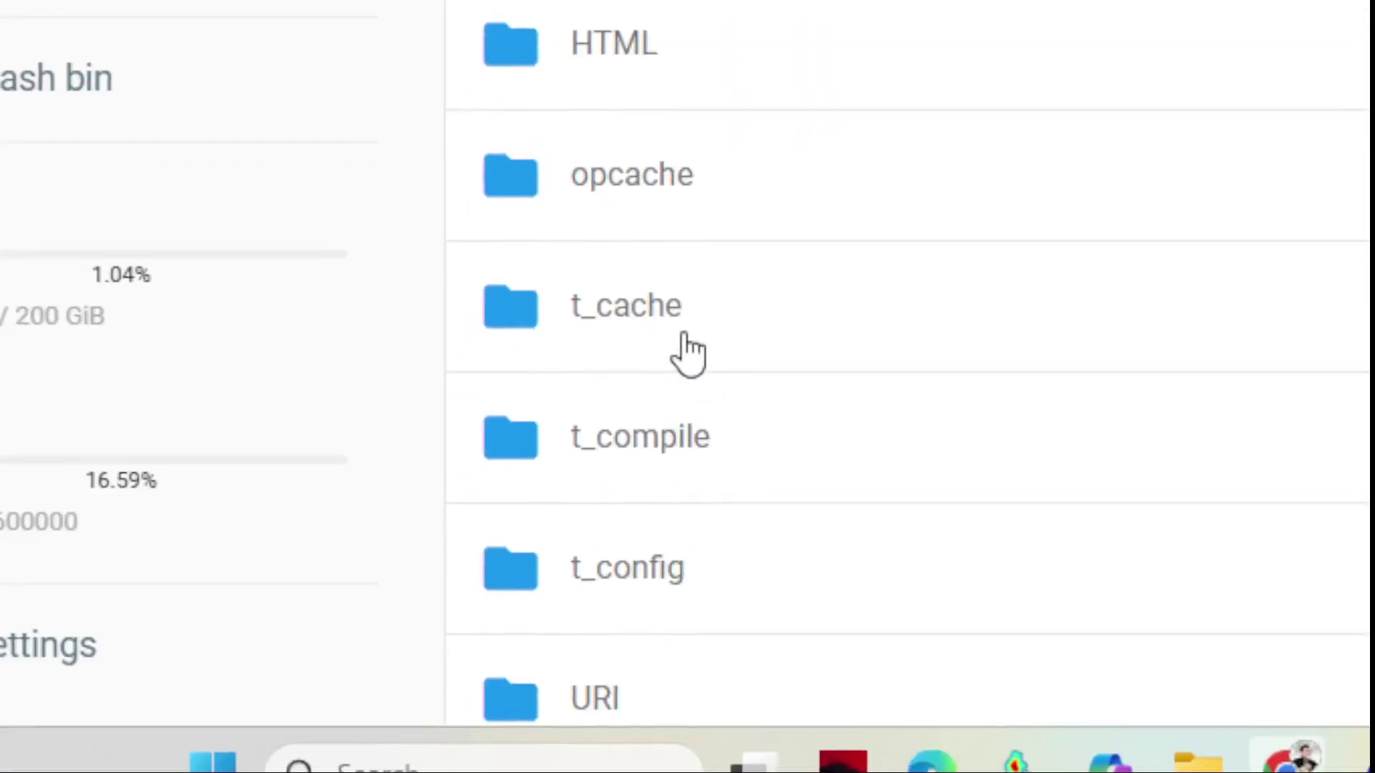
double_click(689, 344)
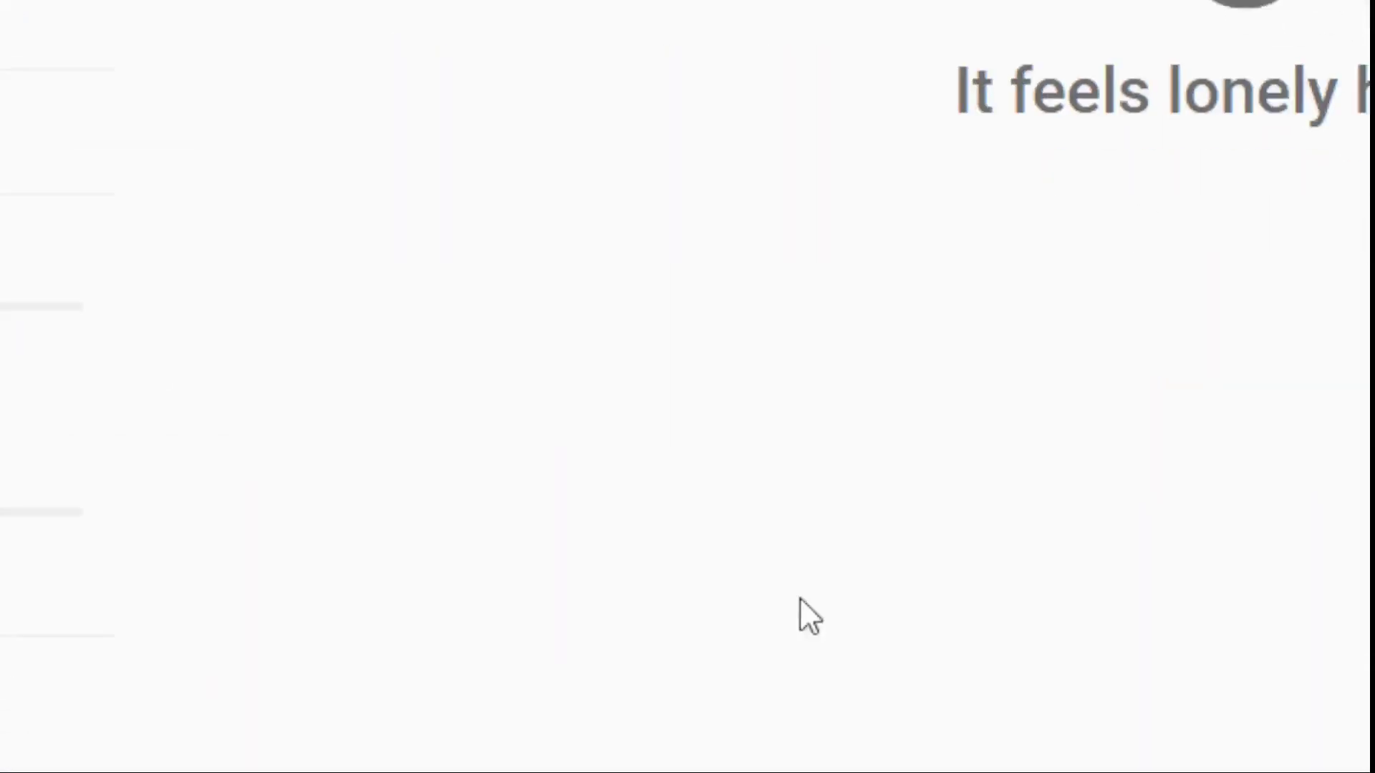
click(712, 380)
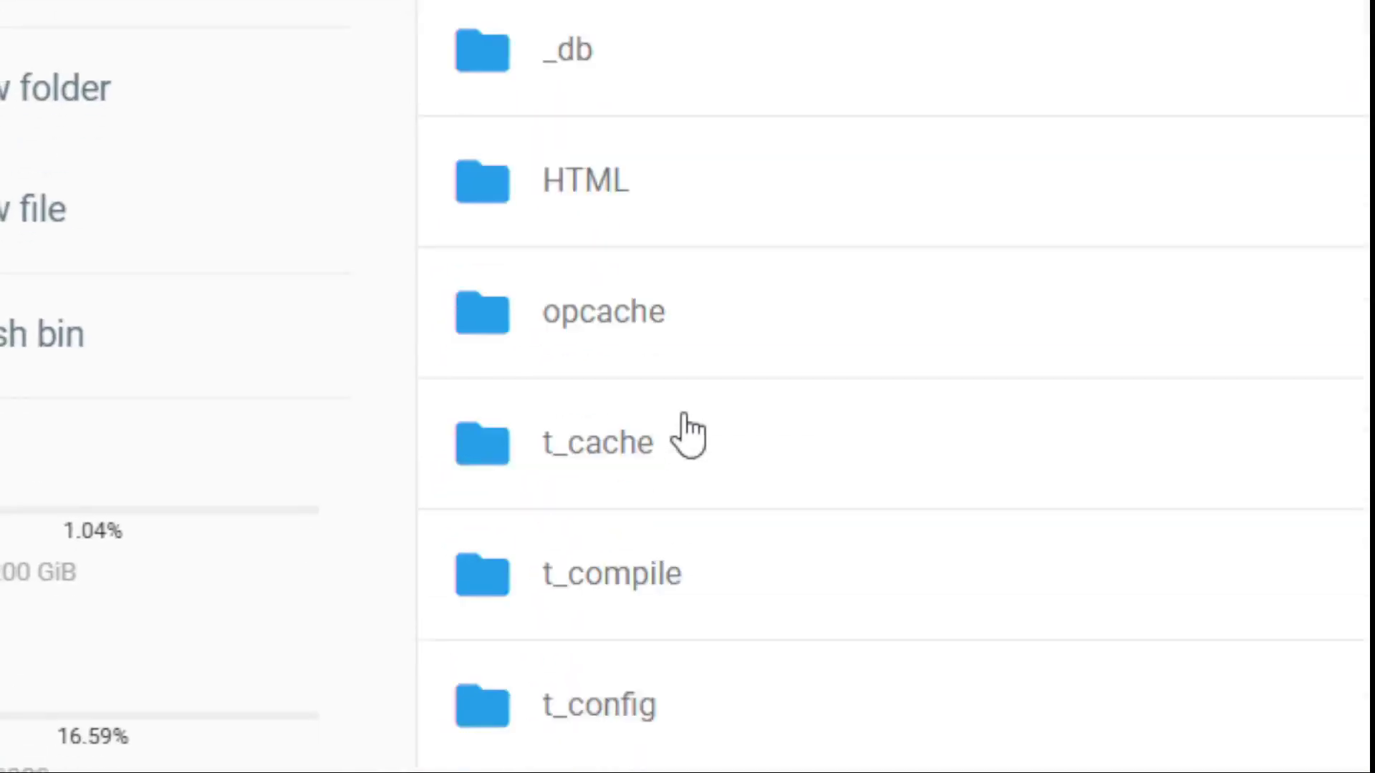
scroll(688, 433, down, 3)
double_click(666, 319)
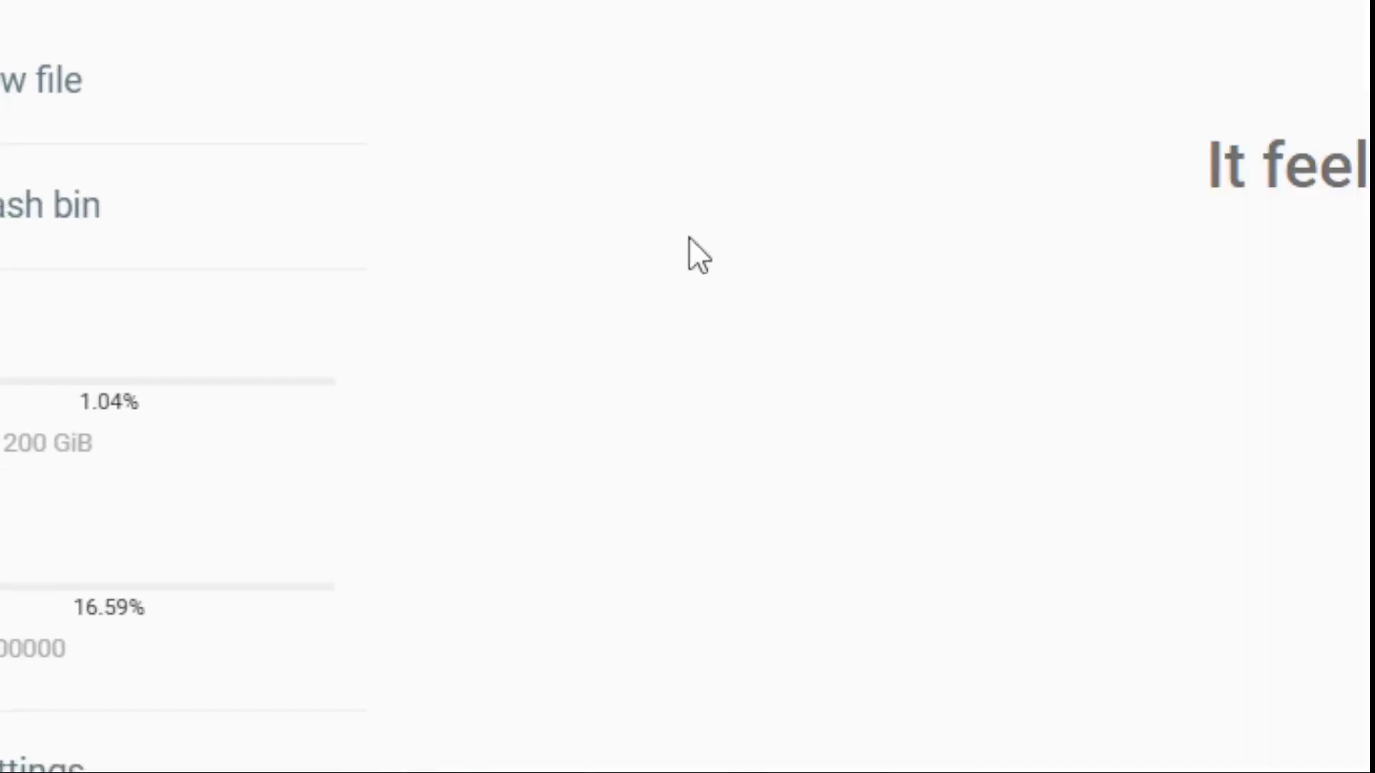
click(696, 364)
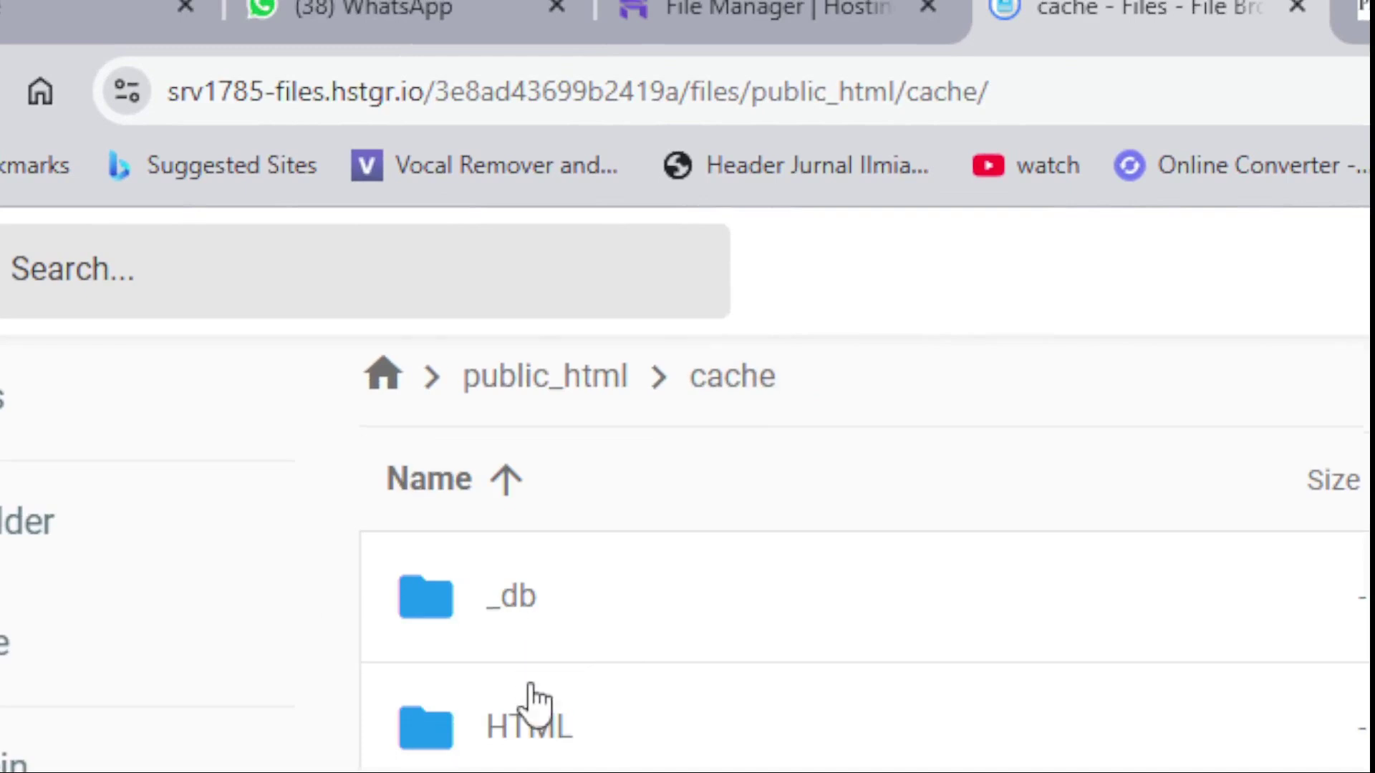
scroll(534, 701, down, 5)
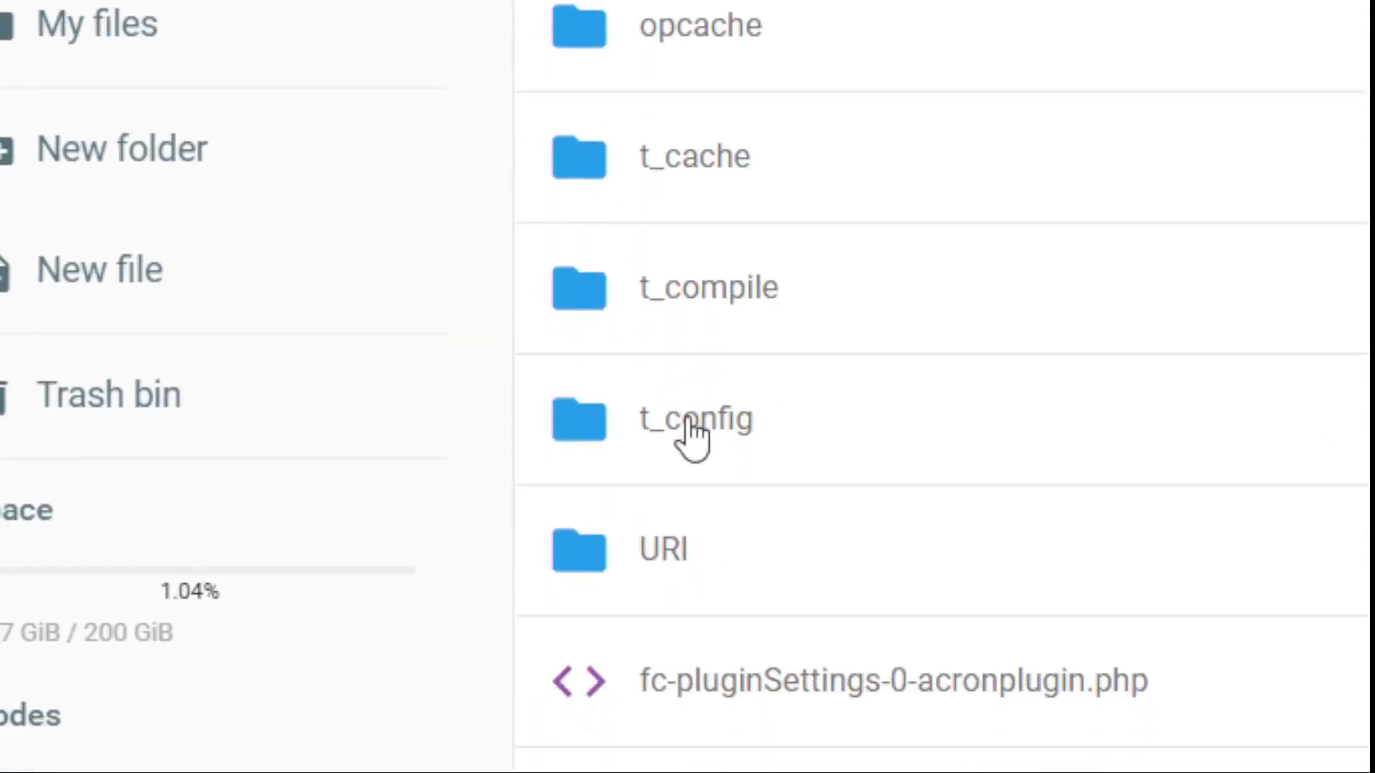
scroll(689, 429, up, 3)
scroll(687, 528, up, 3)
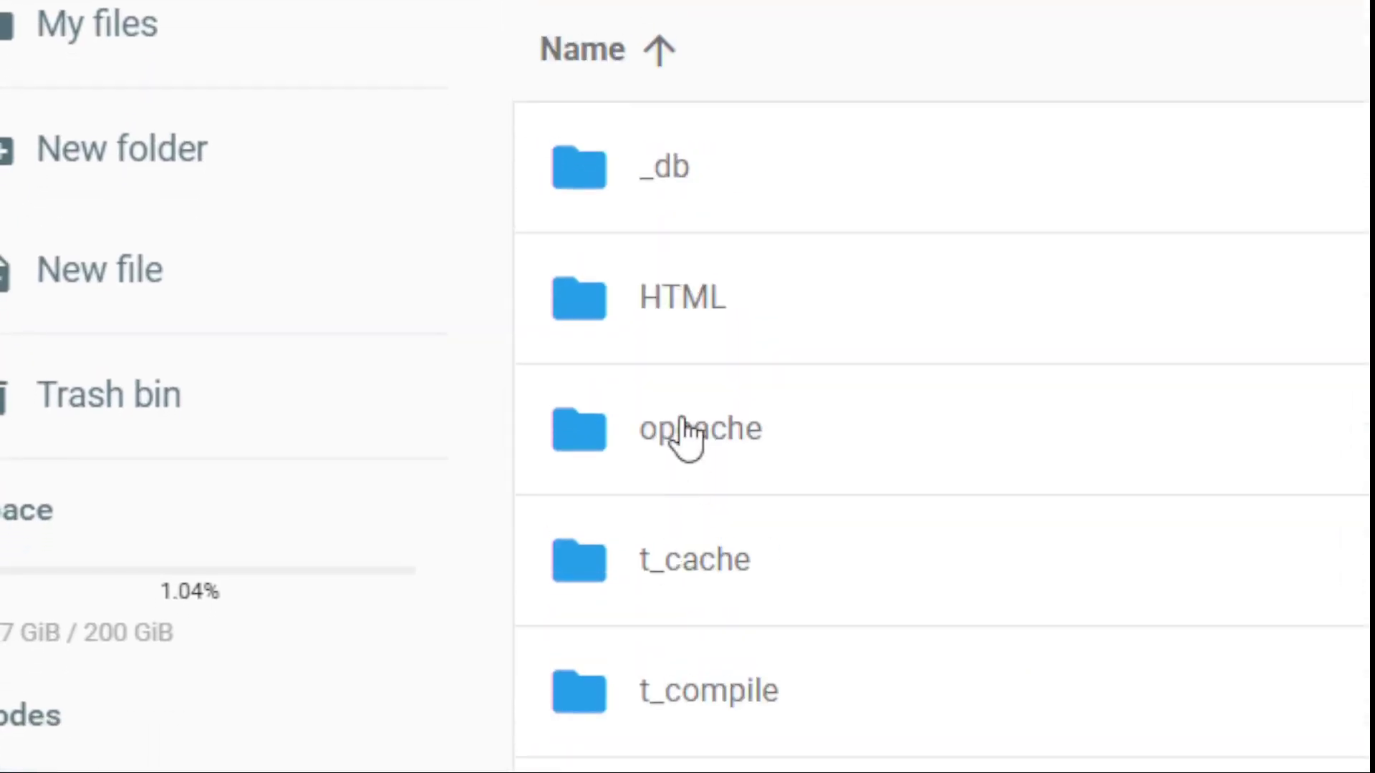